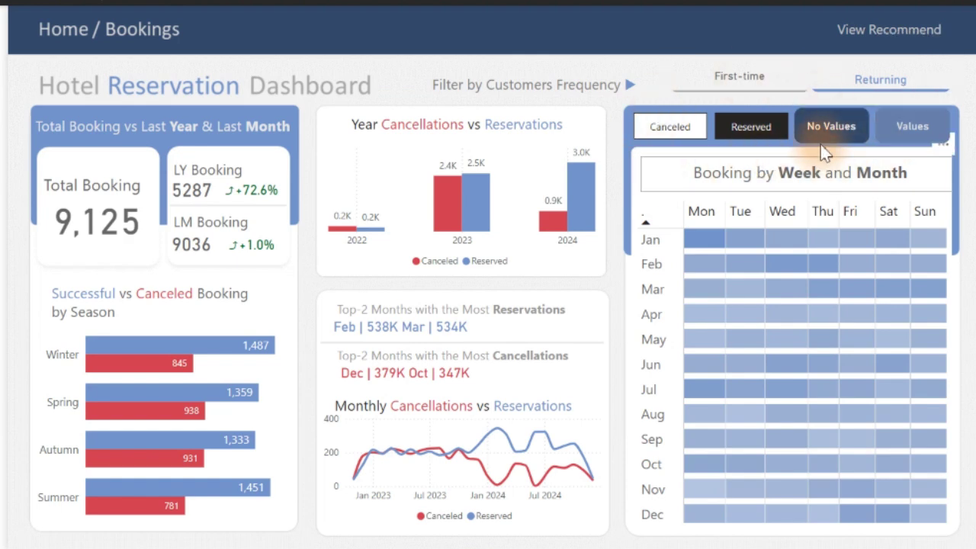
Step: Show the values in the Booking by Week and Month heatmap, hide them again, and switch the heatmap to Canceled bookings
mouse_move(755, 352)
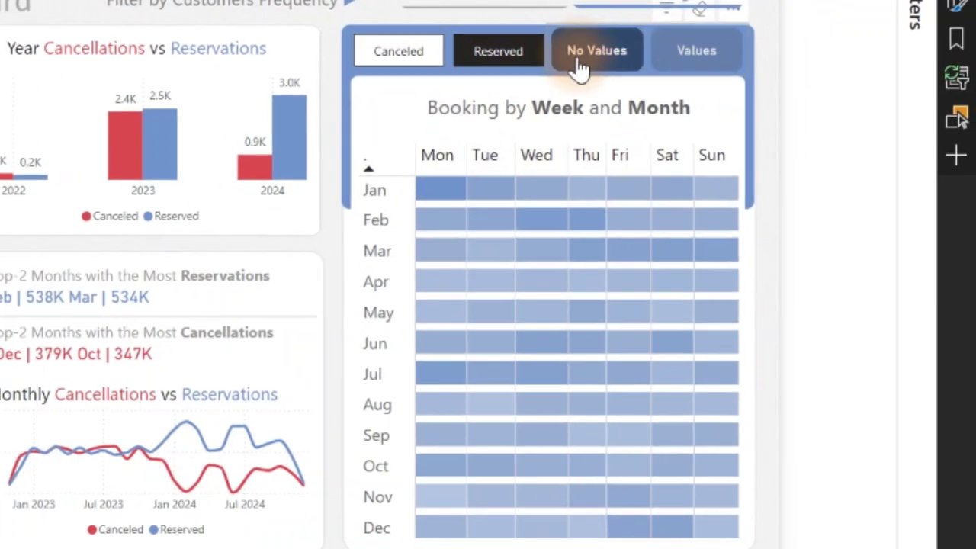
left_click(684, 62)
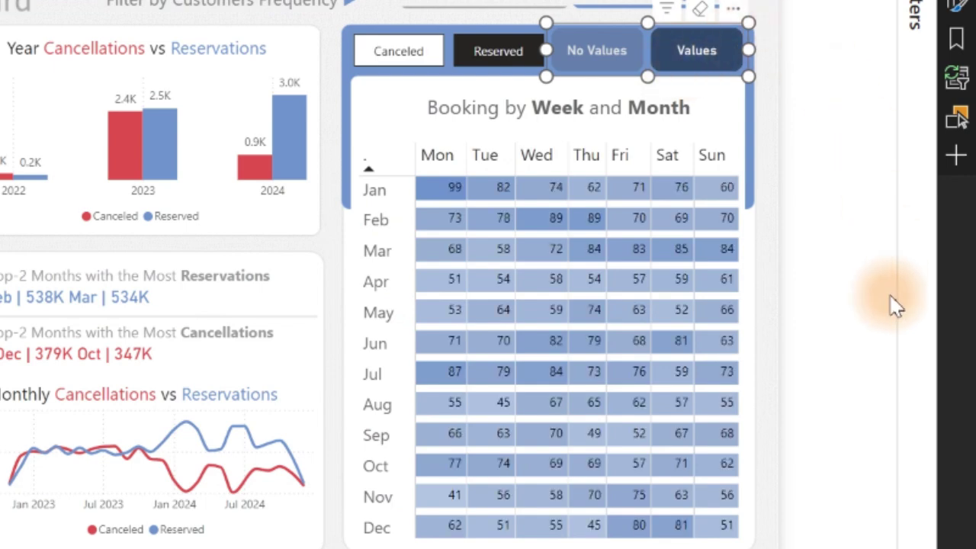
left_click(577, 52)
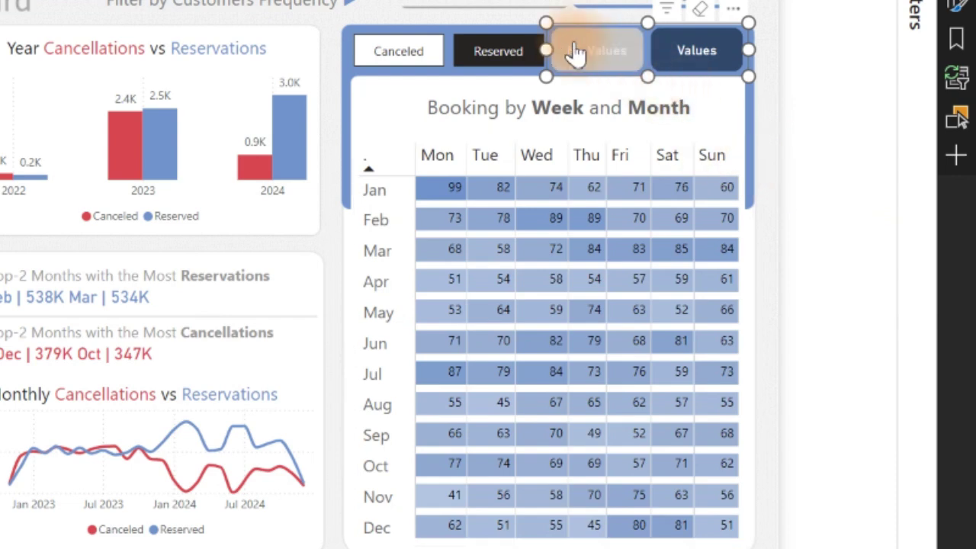
left_click(400, 58)
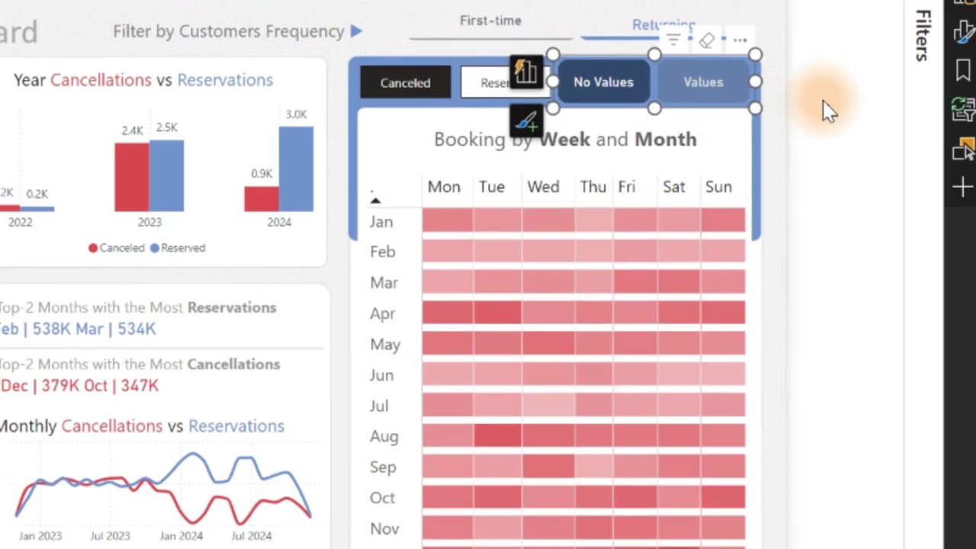
Step: Filter the dashboard to First-time customers and examine the yearly and monthly cancellations versus reservations charts
left_click(823, 78)
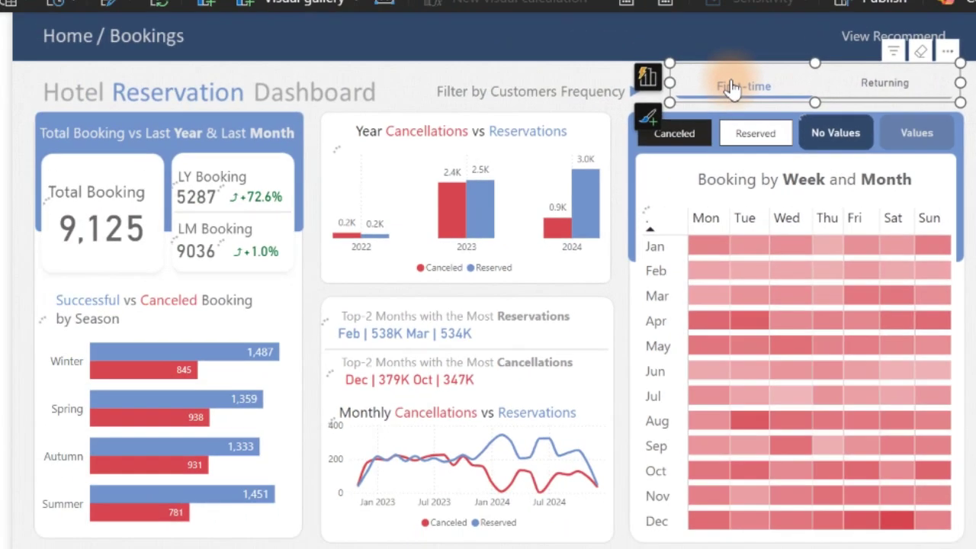
left_click(484, 61)
left_click(584, 39)
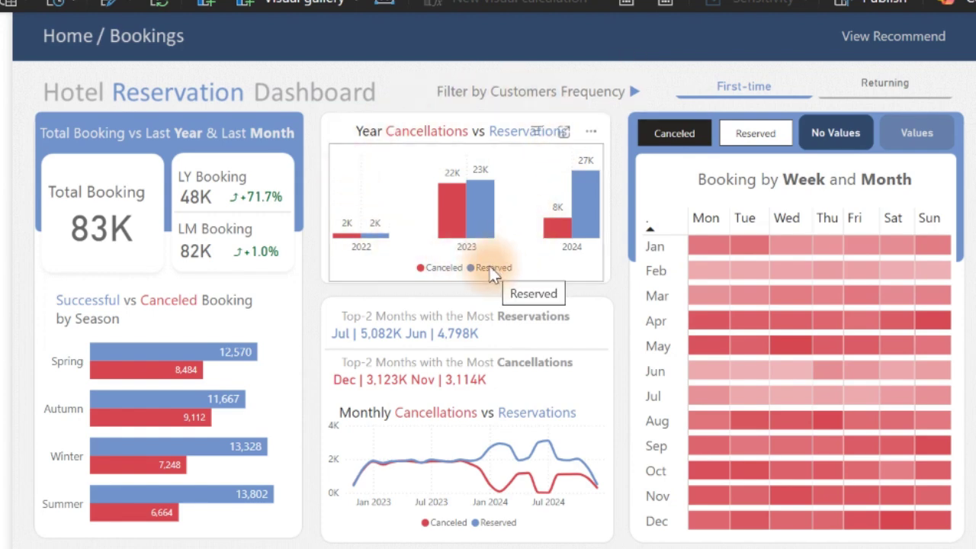
mouse_move(455, 210)
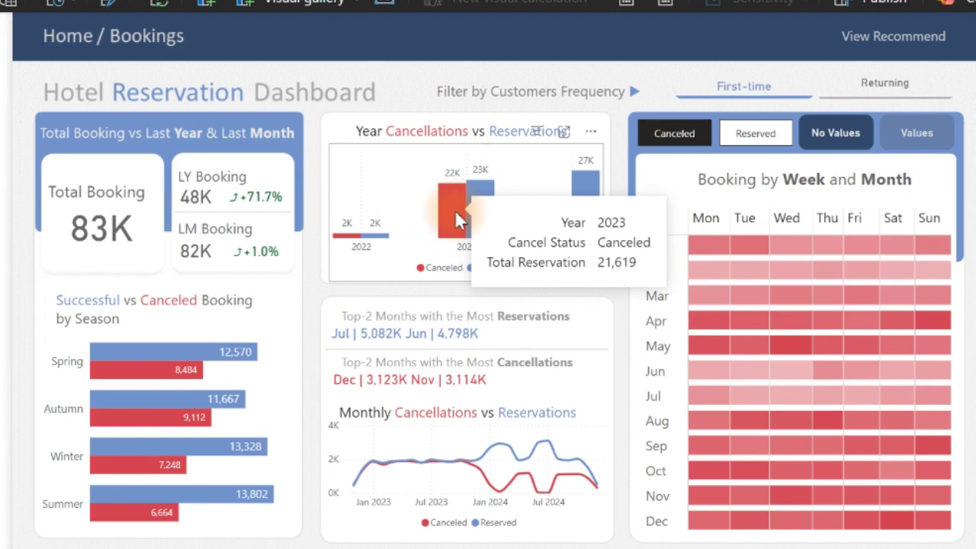
mouse_move(481, 187)
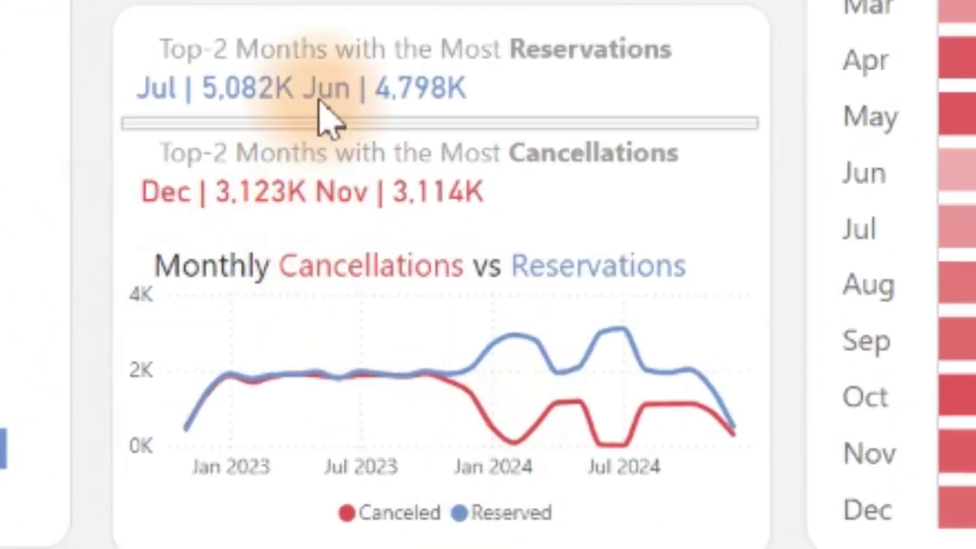
mouse_move(581, 396)
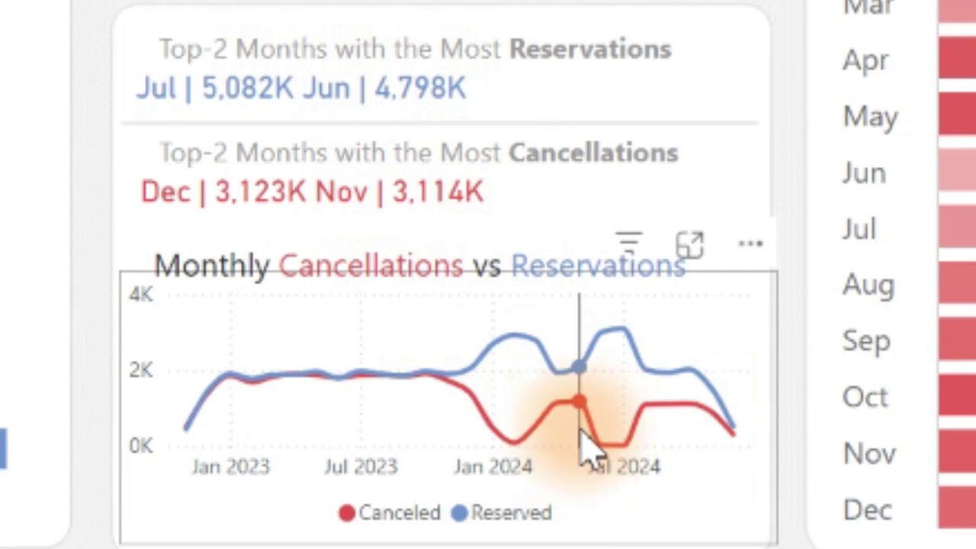
mouse_move(585, 450)
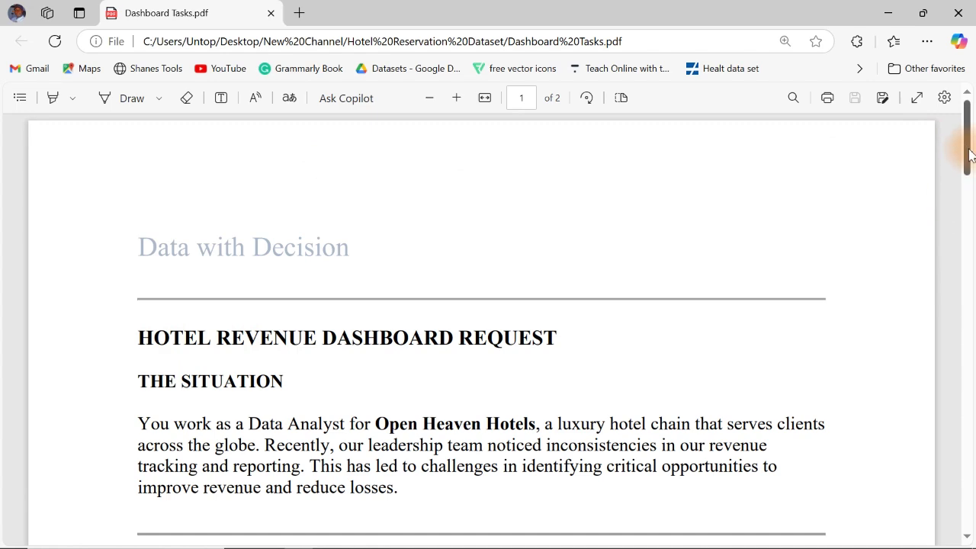
Step: Switch to Dashboard Tasks.pdf and read the Hotel Reservation Dashboard Request under Tasks for Dashboard 02
left_click_drag(969, 157, 971, 371)
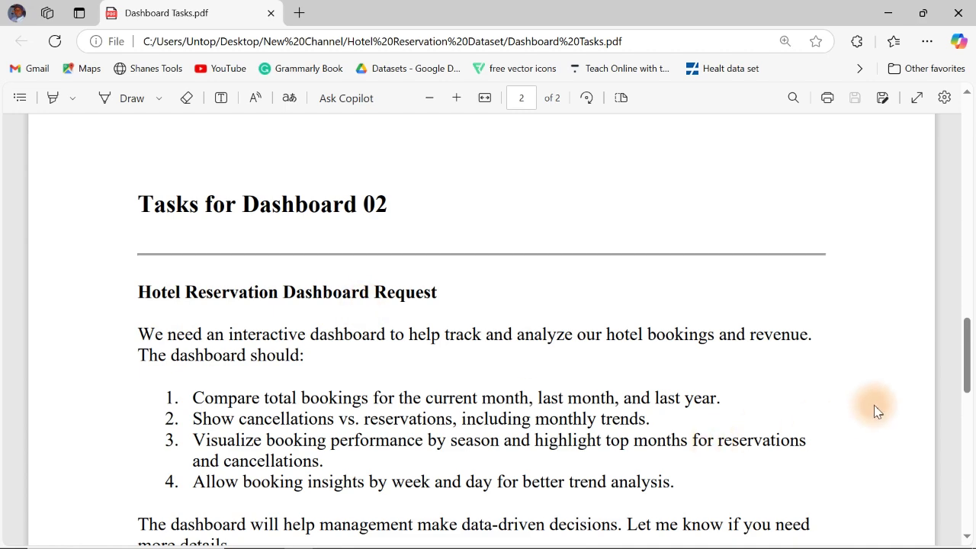
left_click_drag(968, 338, 968, 361)
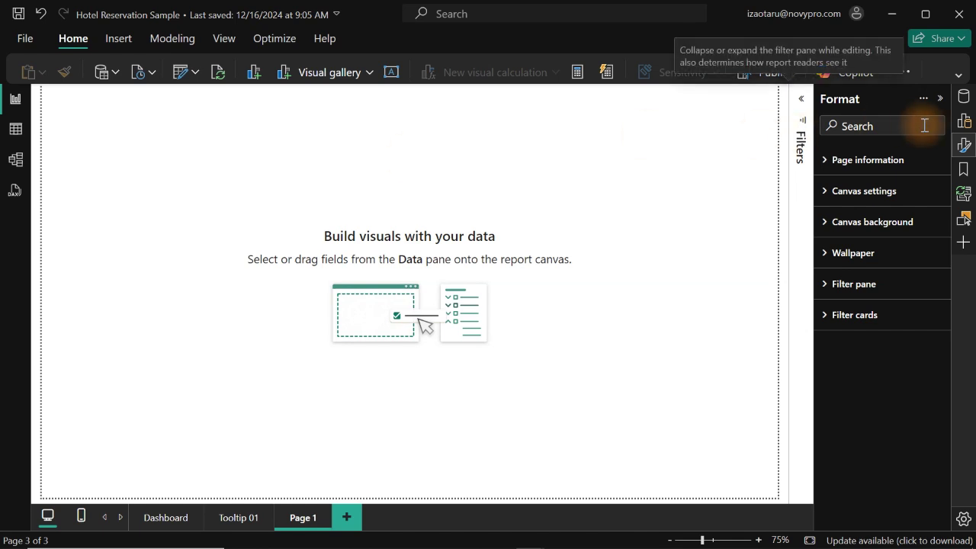
Step: Switch to the Hotel Reservation Sample report in Power BI, start a new measure in the DAX Room table, and enlarge the formula text
left_click(961, 99)
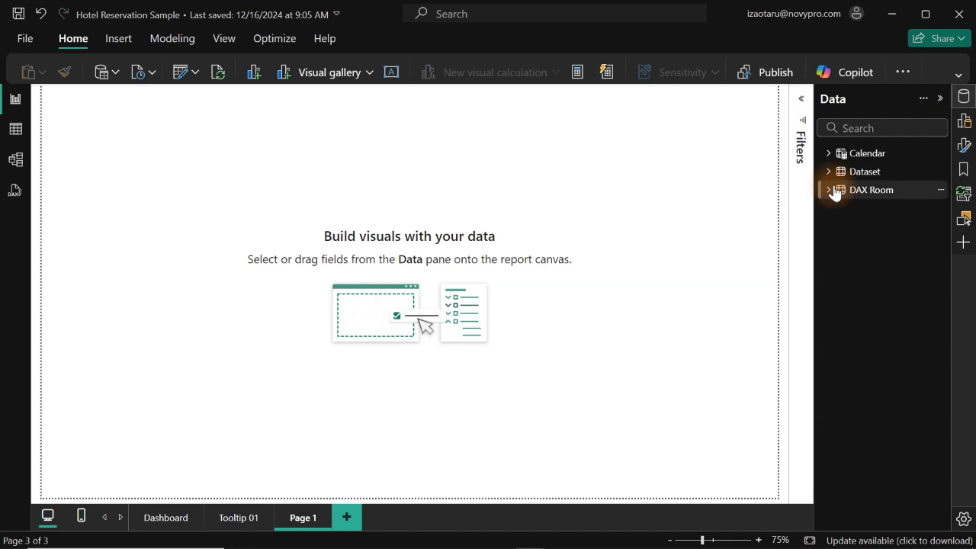
left_click(825, 191)
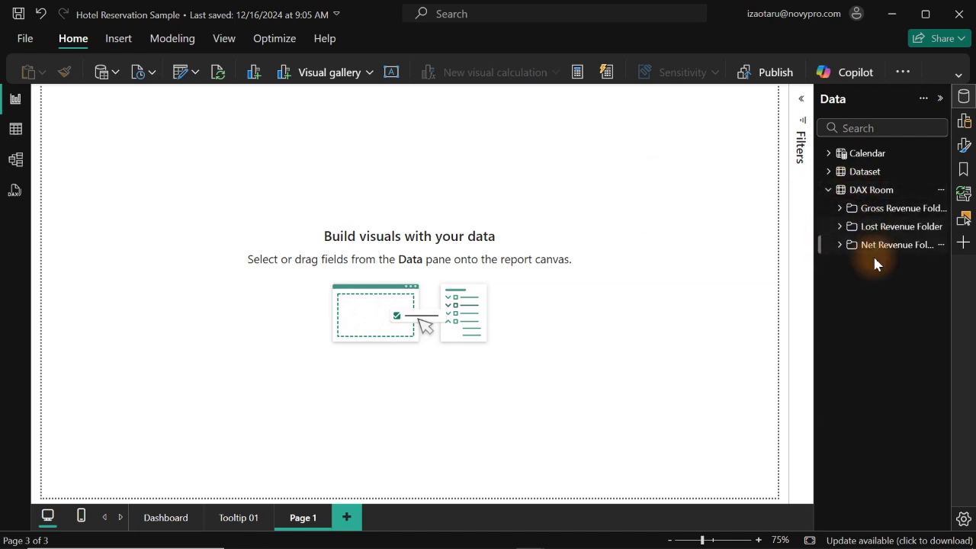
right_click(883, 196)
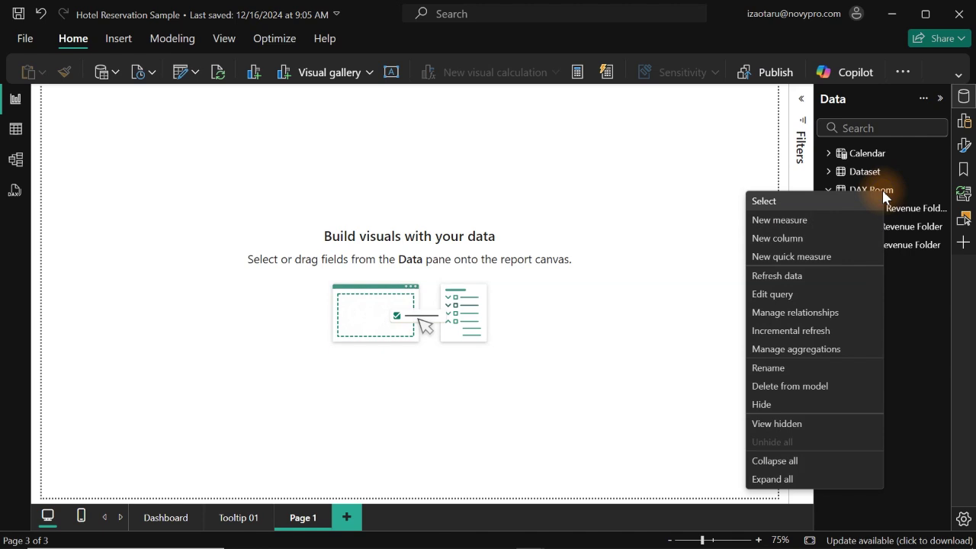
left_click(798, 221)
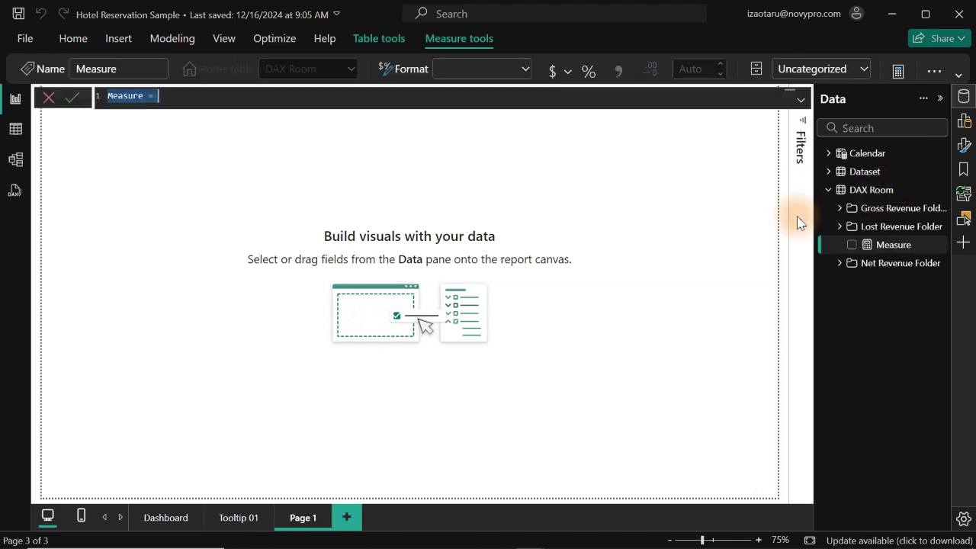
key("ctrl+plus")
key("ctrl+plus")
key("ctrl+plus")
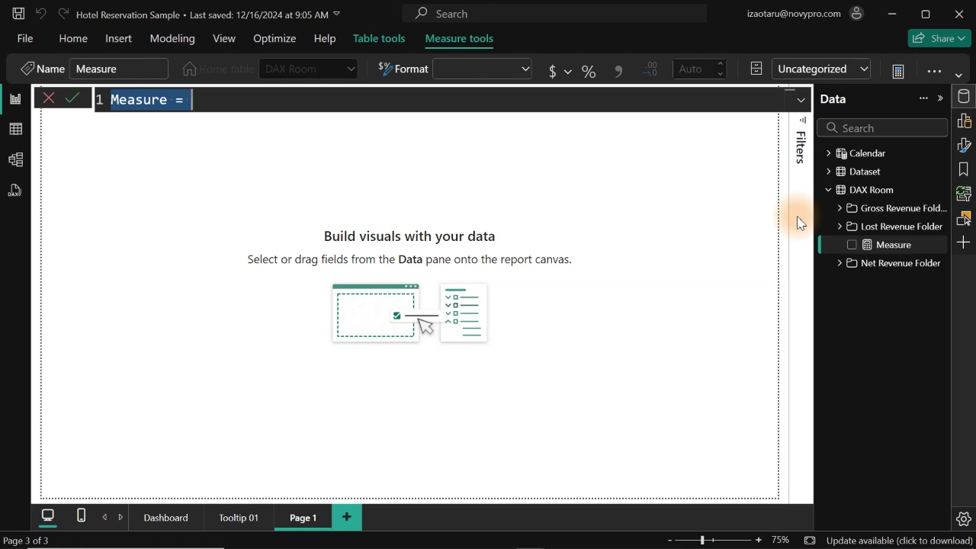
Step: Name the new measure Total Reservation in its formula
type("Total Re")
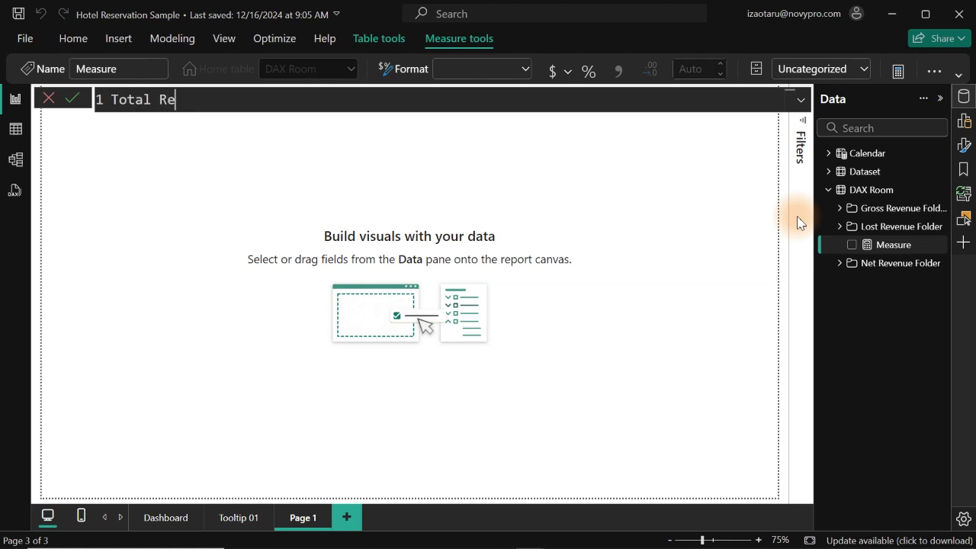
type("ser")
type("ver")
key("BackSpace")
key("BackSpace")
type("ation")
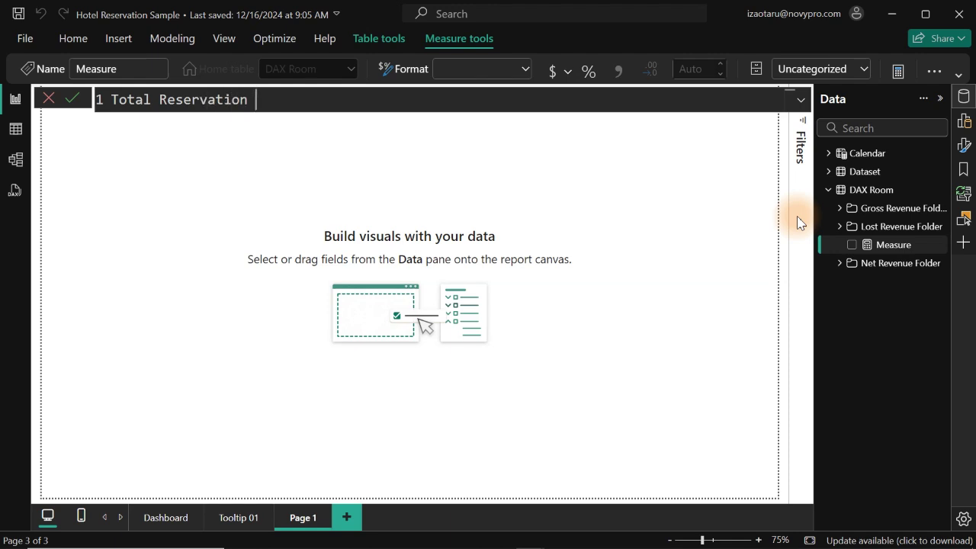
type(" =")
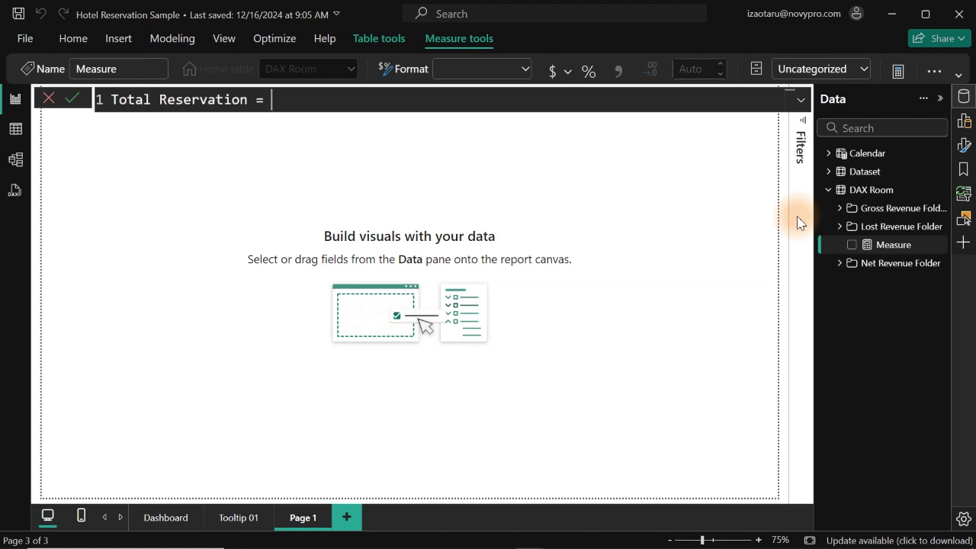
Step: Define the Total Reservation measure as COUNTROWS('Dataset') and commit the formula
type(" countr")
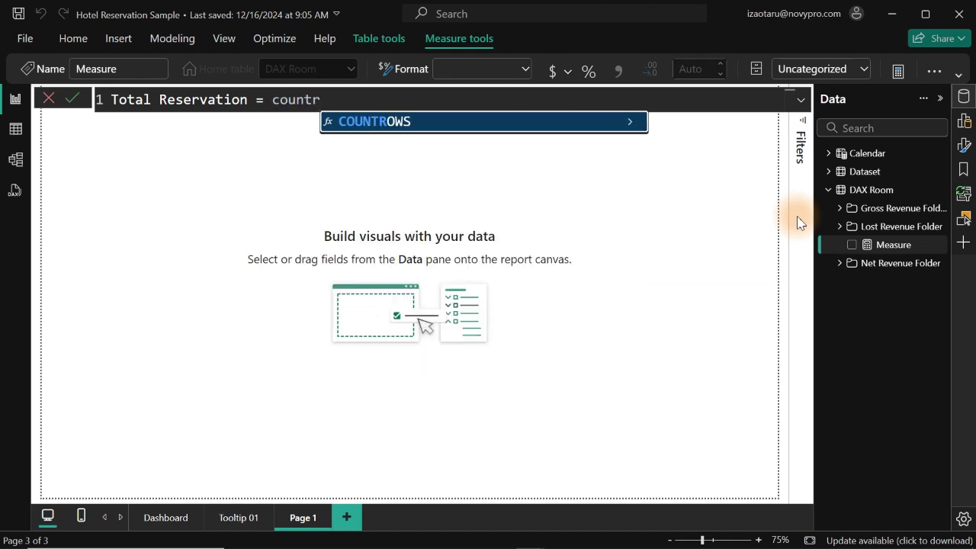
key("Tab")
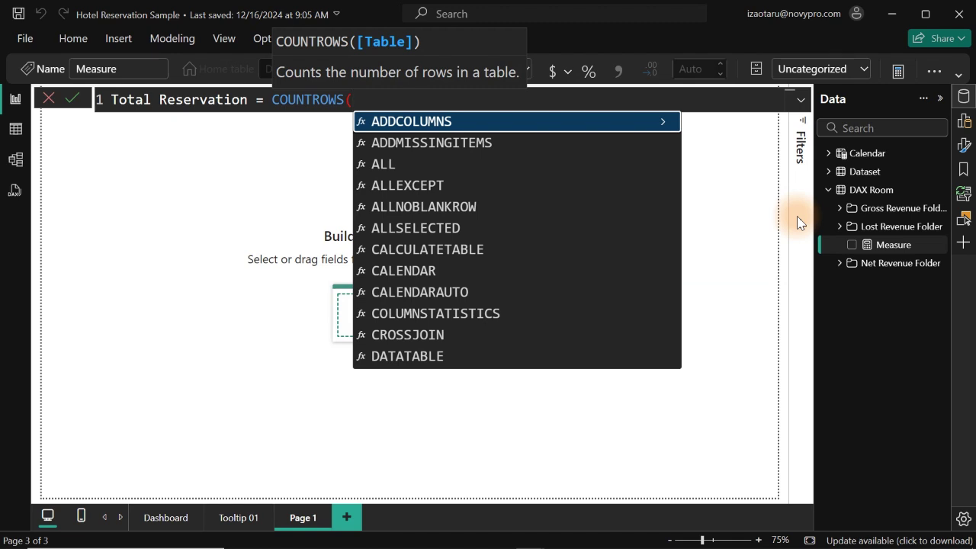
type("dat")
key("Tab")
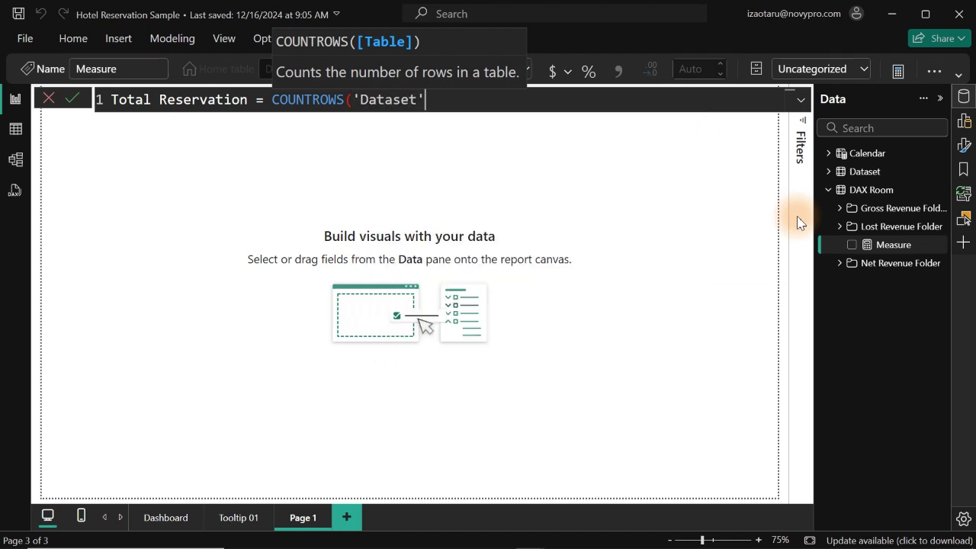
type(")")
key("Return")
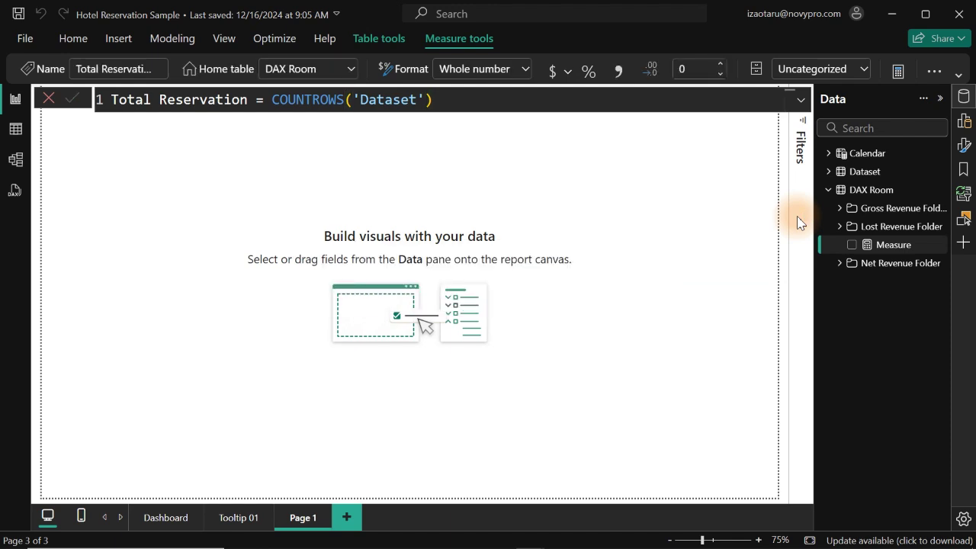
Step: Check the row count of the Dataset table in the table view, and return to the report view
left_click(15, 130)
left_click(839, 174)
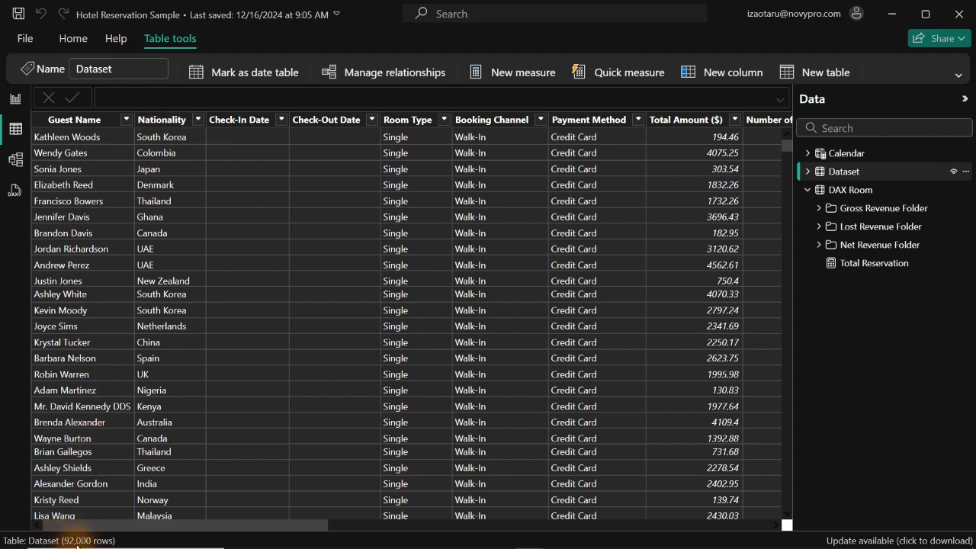
left_click(12, 100)
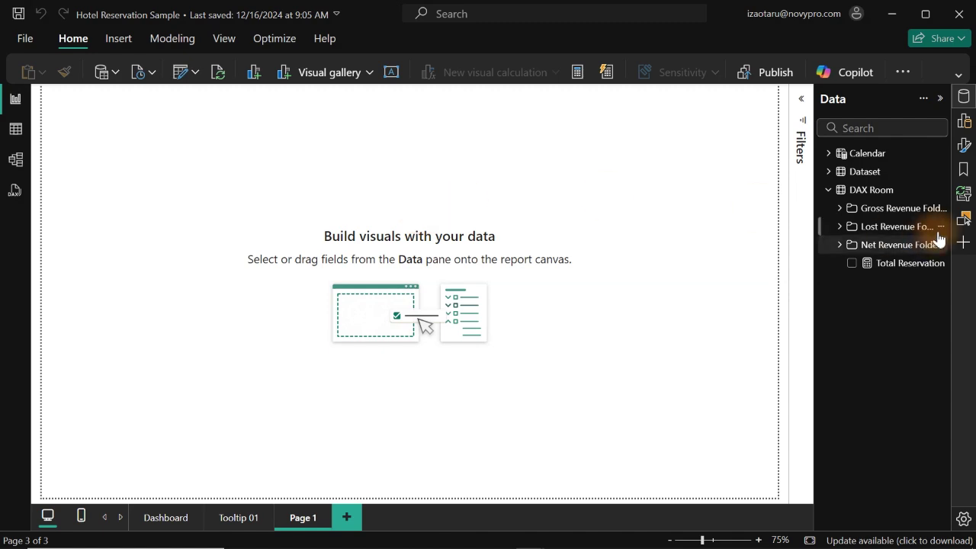
Step: Add a card showing Total Reservation to Page 1, shrink it, and place it near the page's upper-left corner
left_click(851, 263)
left_click_drag(134, 124, 254, 222)
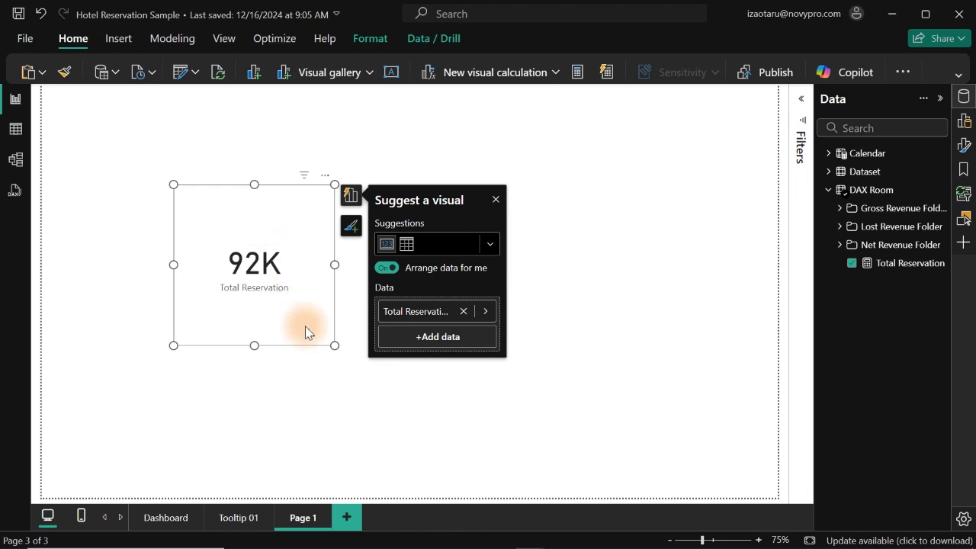
left_click_drag(333, 343, 288, 293)
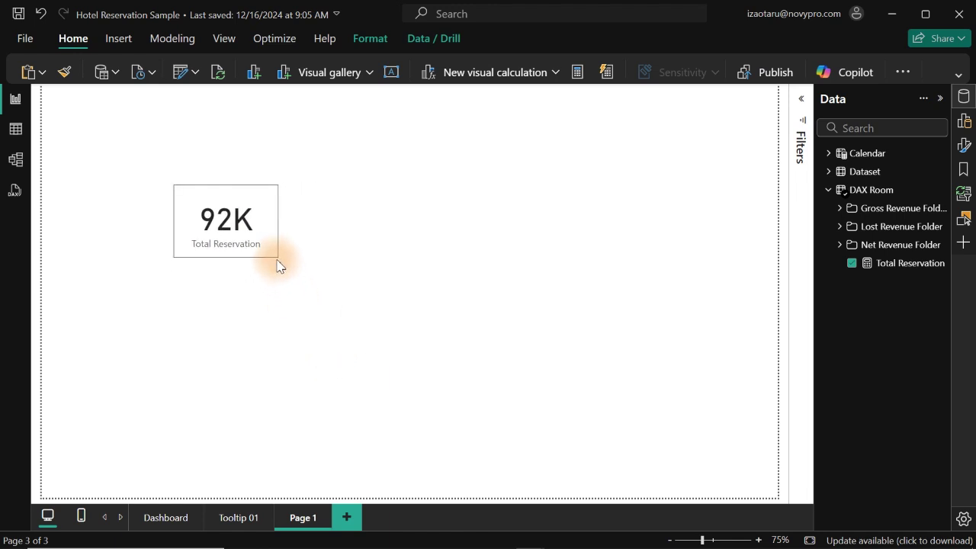
left_click_drag(257, 246, 157, 185)
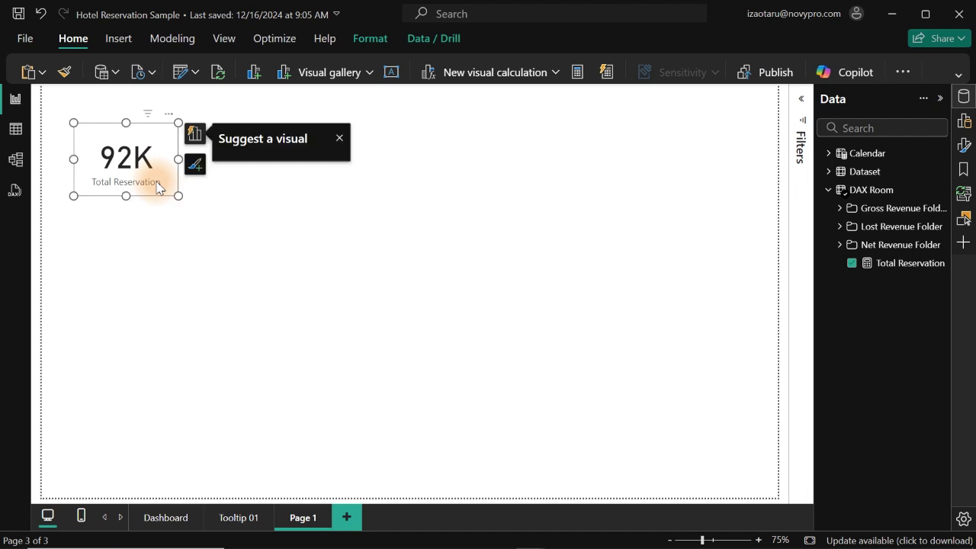
left_click(450, 231)
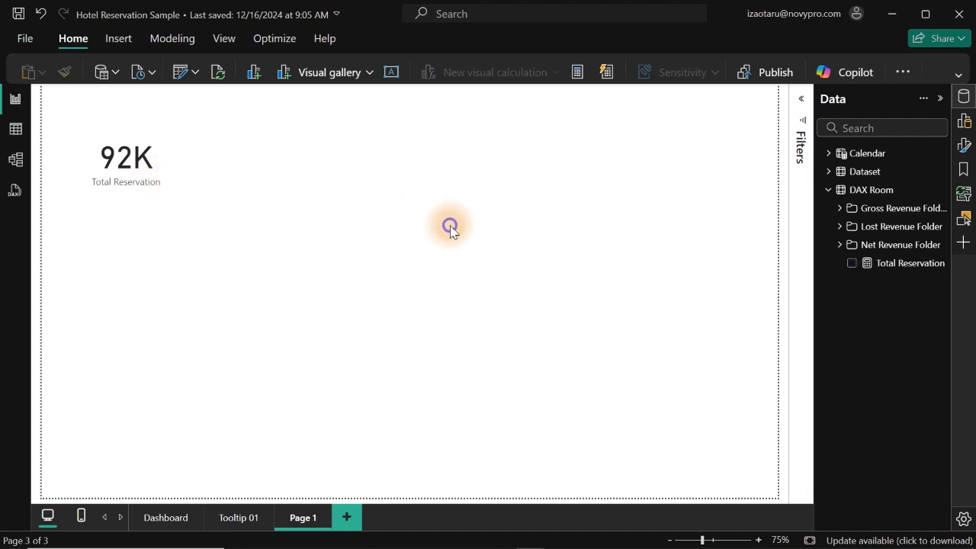
Step: Add a new visual beside the card, widen it toward the card, and change it to a line chart
right_click(449, 226)
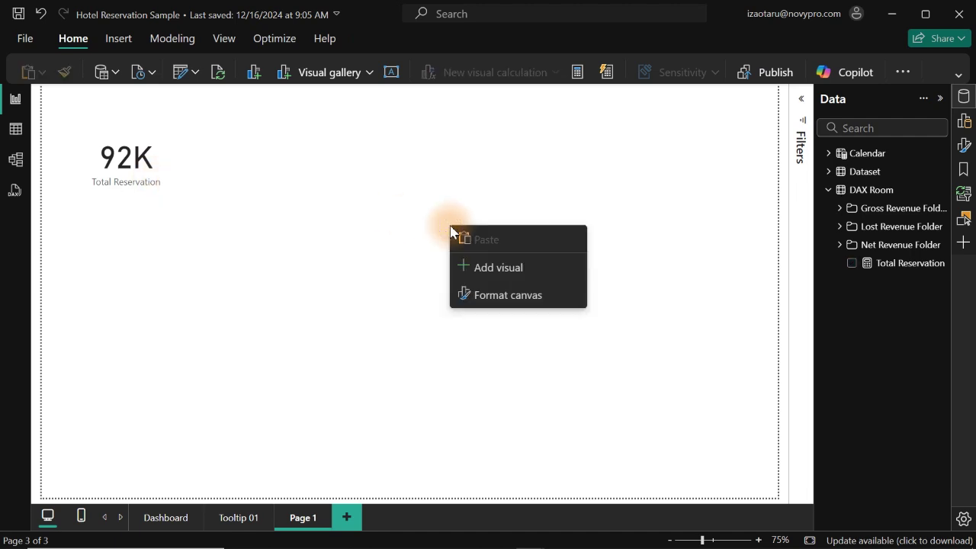
left_click(507, 268)
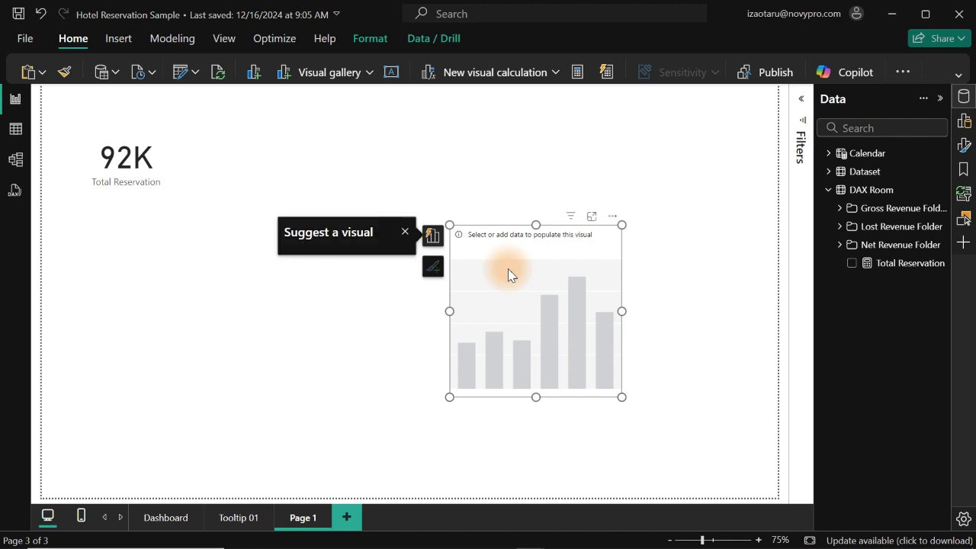
left_click_drag(449, 312, 297, 312)
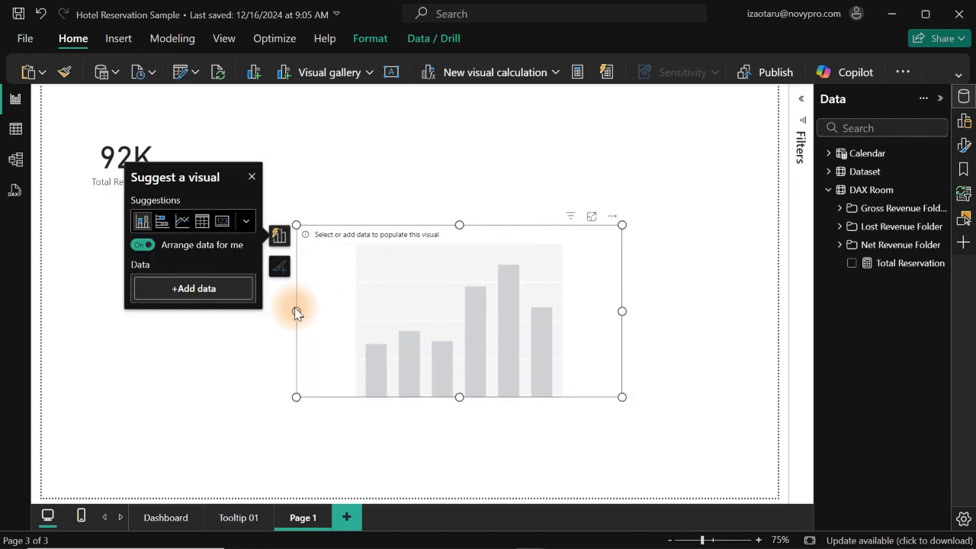
left_click(963, 120)
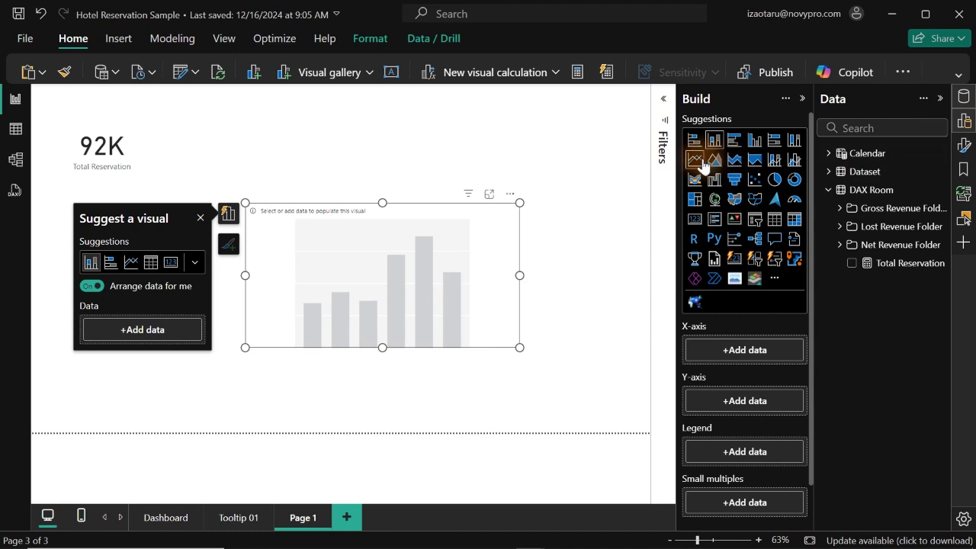
left_click(694, 161)
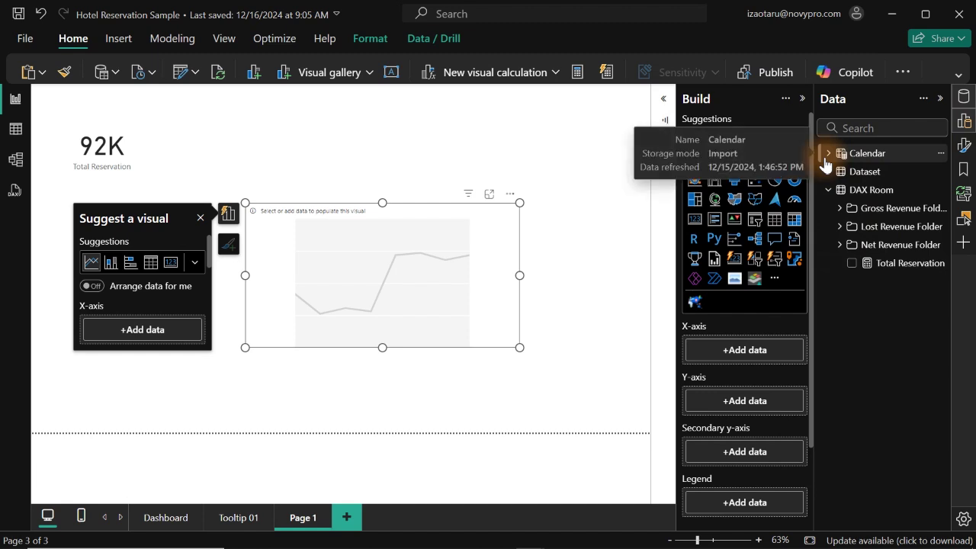
Step: Examine the Calendar table's fields, rows and DAX definition in the table view, and return to the report view
left_click(827, 154)
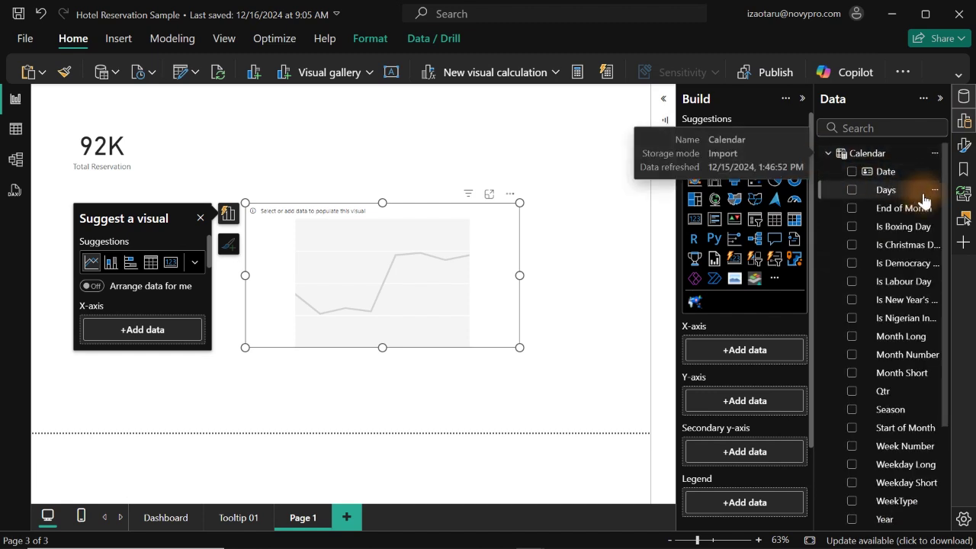
mouse_move(945, 172)
left_mouse_down()
mouse_move(952, 263)
mouse_move(956, 184)
left_mouse_up()
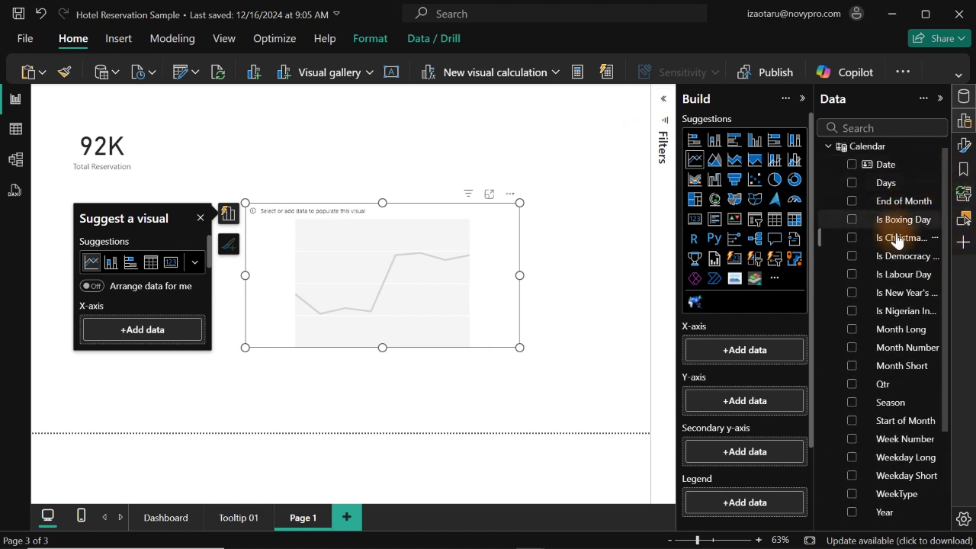
left_click(14, 130)
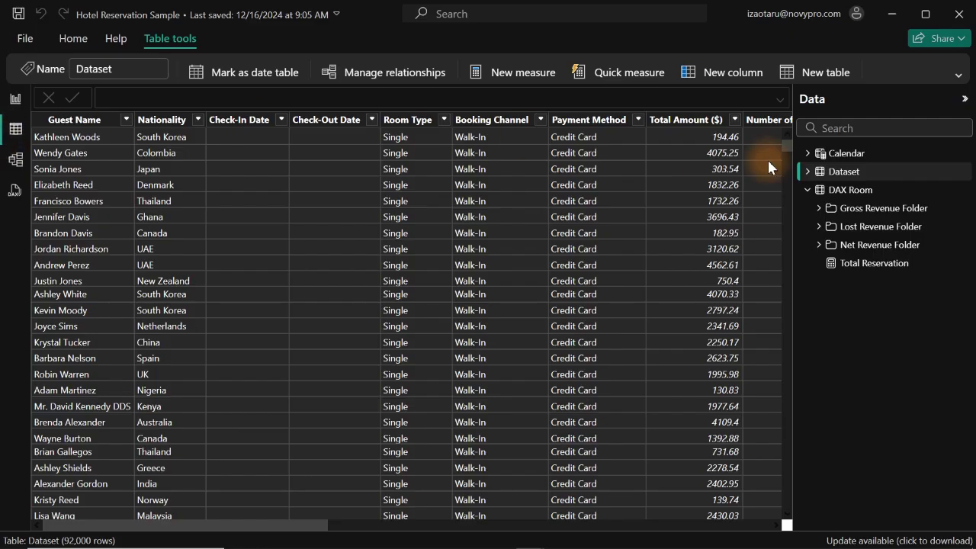
left_click(846, 154)
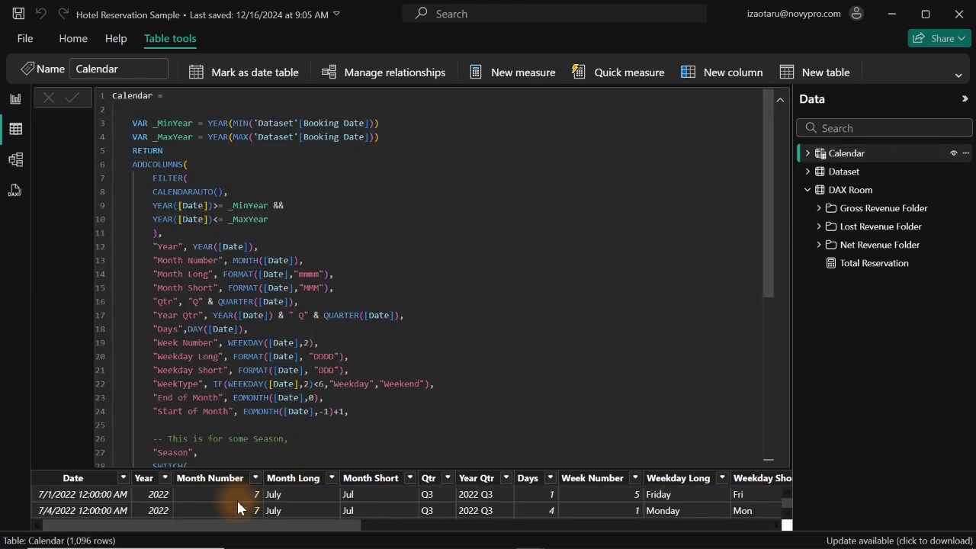
left_click_drag(233, 526, 142, 522)
left_click_drag(768, 126, 771, 101)
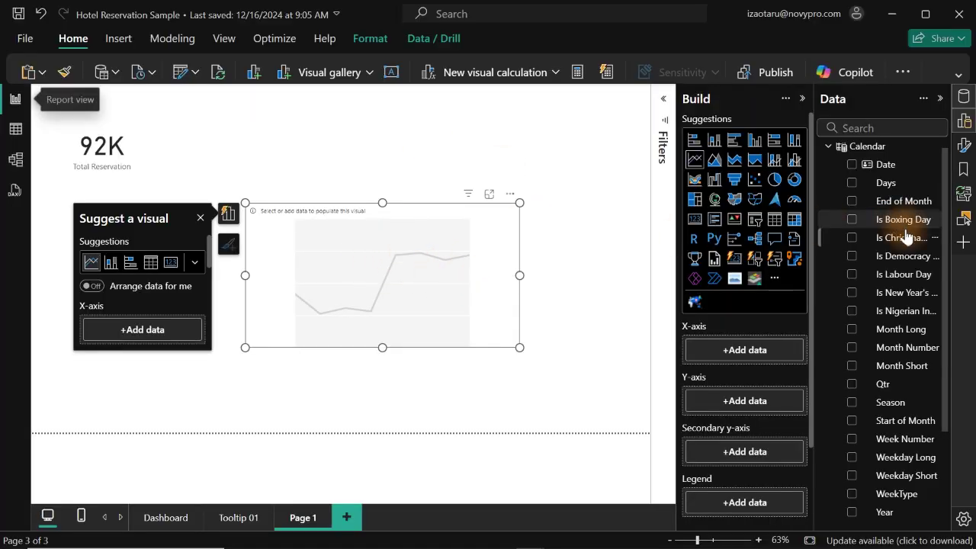
Step: Search the data fields for "star" and put Calendar's Start of Month on the line chart's X-axis
left_click(877, 132)
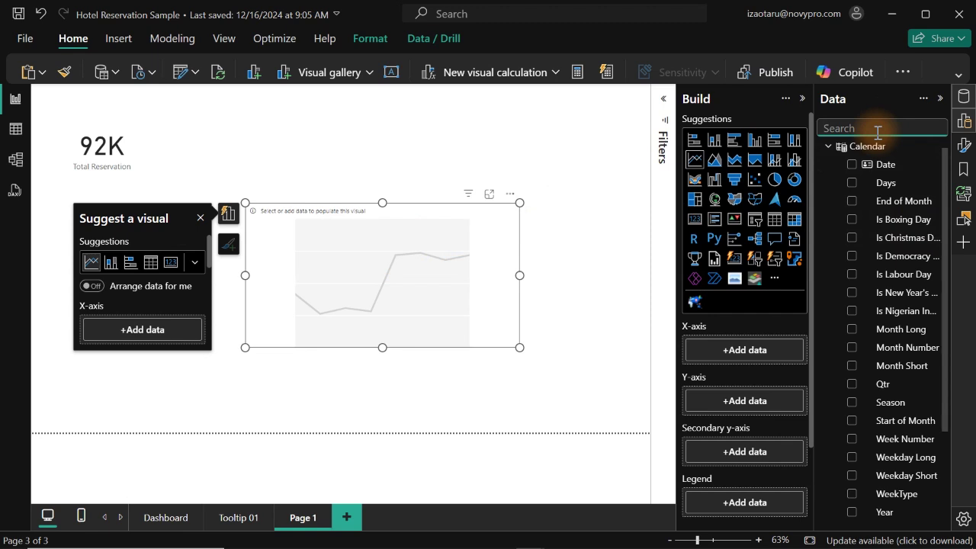
type("star")
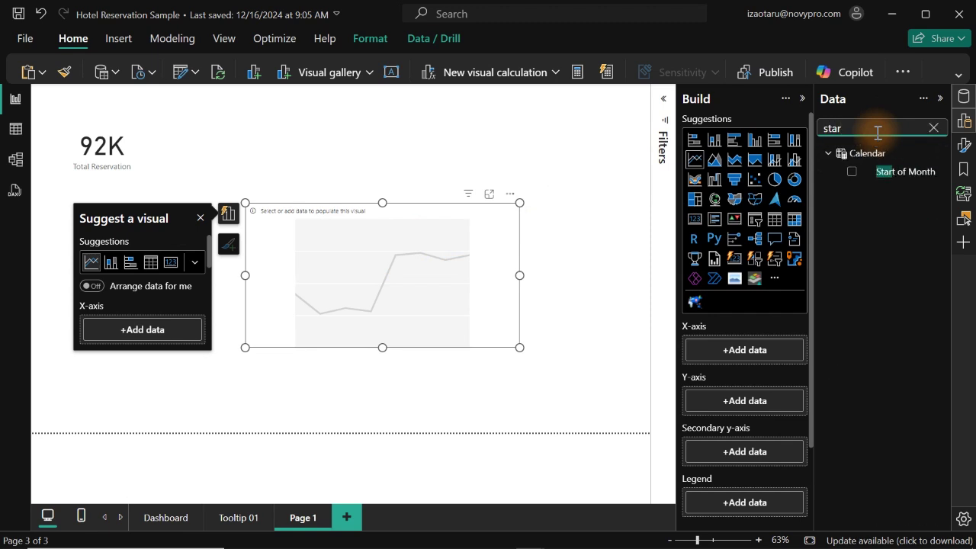
left_click_drag(925, 175, 404, 302)
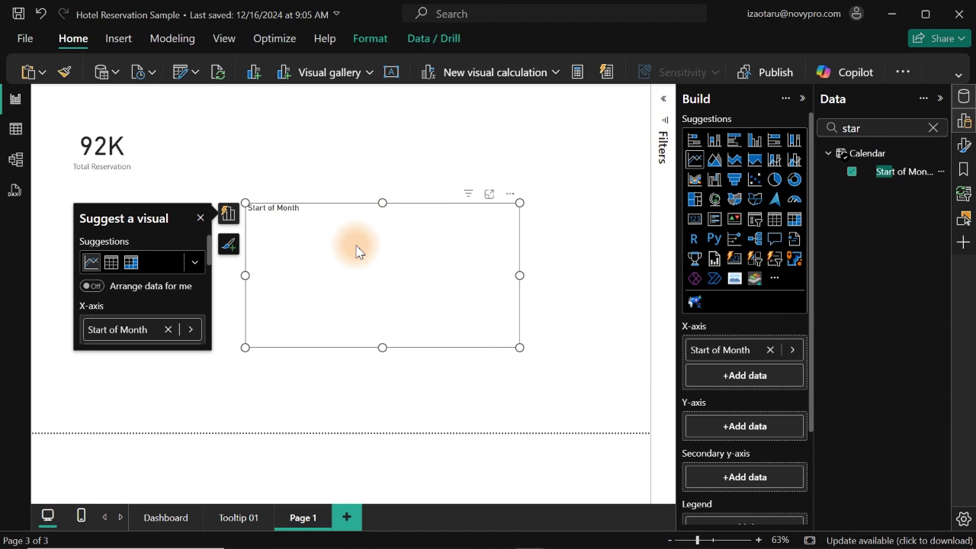
Step: Clear the field search and put the Total Reservation measure on the line chart's Y-axis
left_click(935, 131)
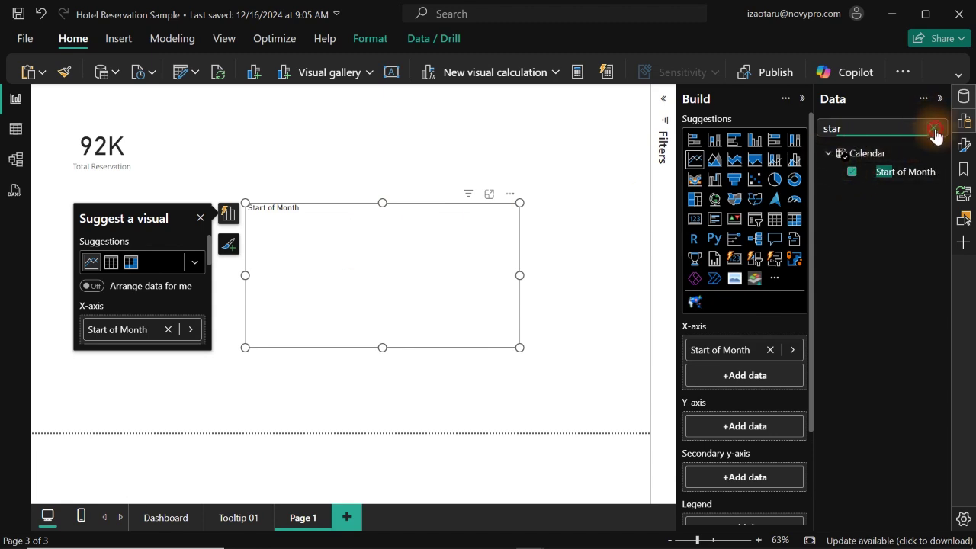
left_click(934, 131)
left_click(828, 153)
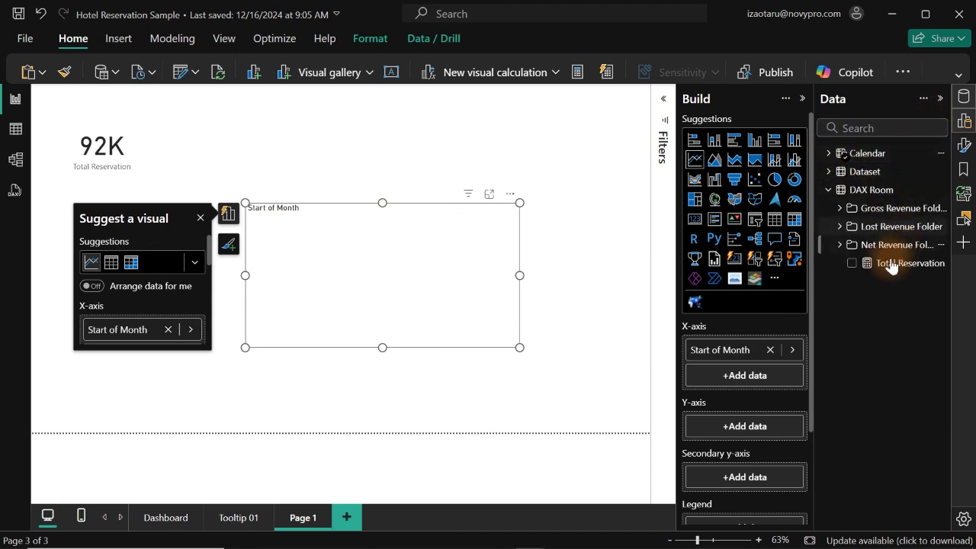
left_click_drag(890, 264, 392, 301)
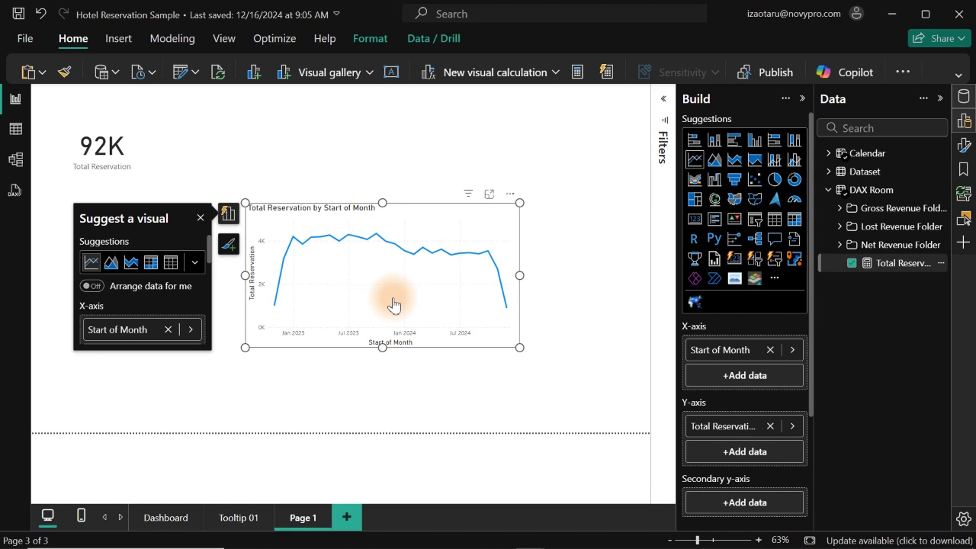
Step: Inspect the Dataset table's Cancellation Status column and its distinct values in the table view
left_click(827, 191)
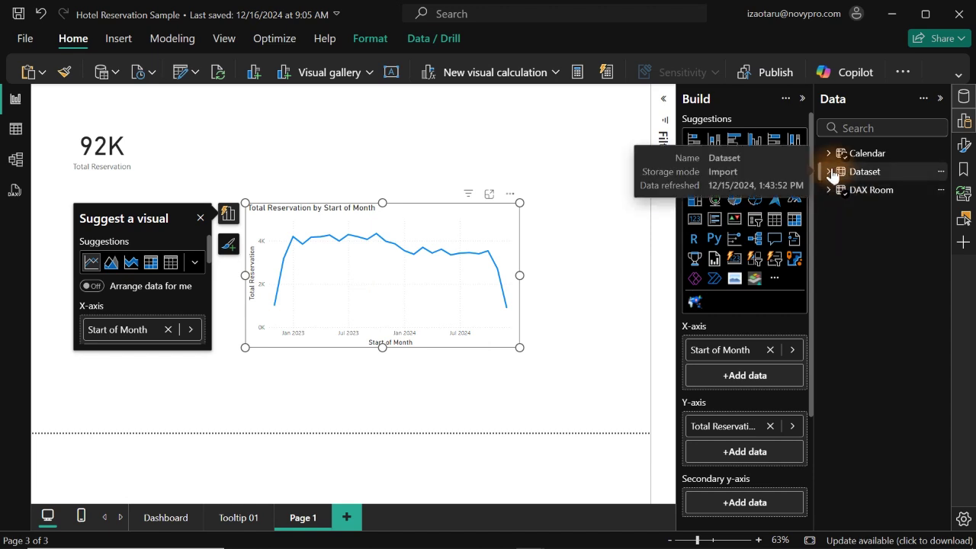
left_click(829, 171)
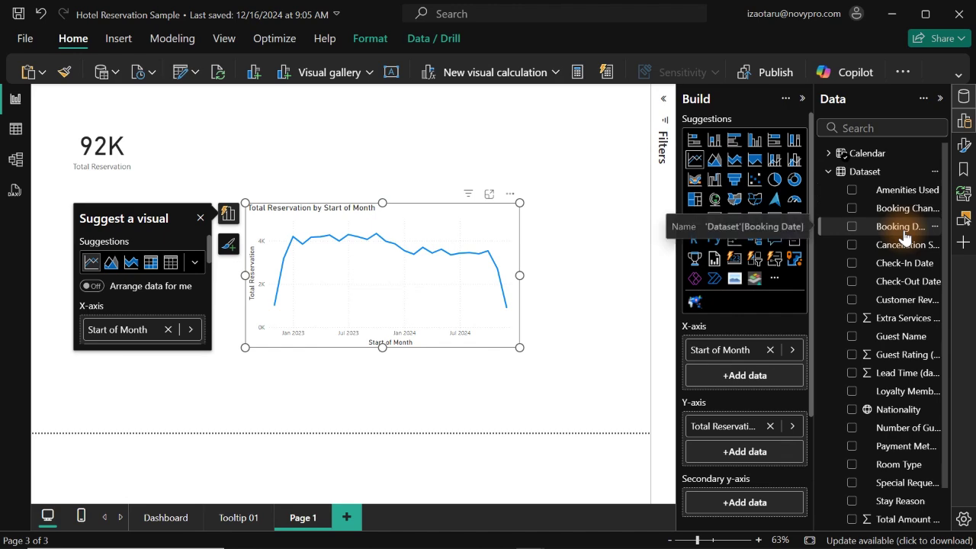
left_click(15, 129)
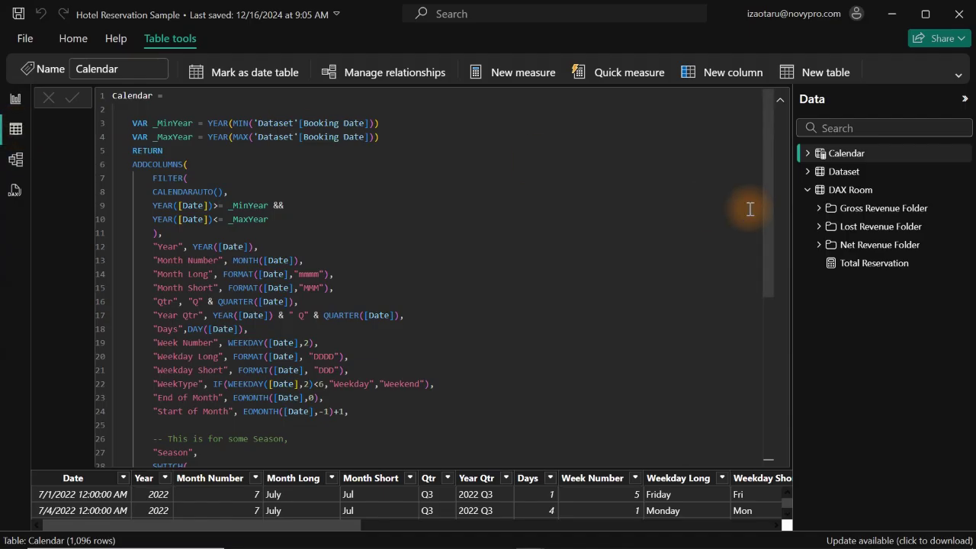
left_click(831, 182)
left_click_drag(316, 525, 802, 522)
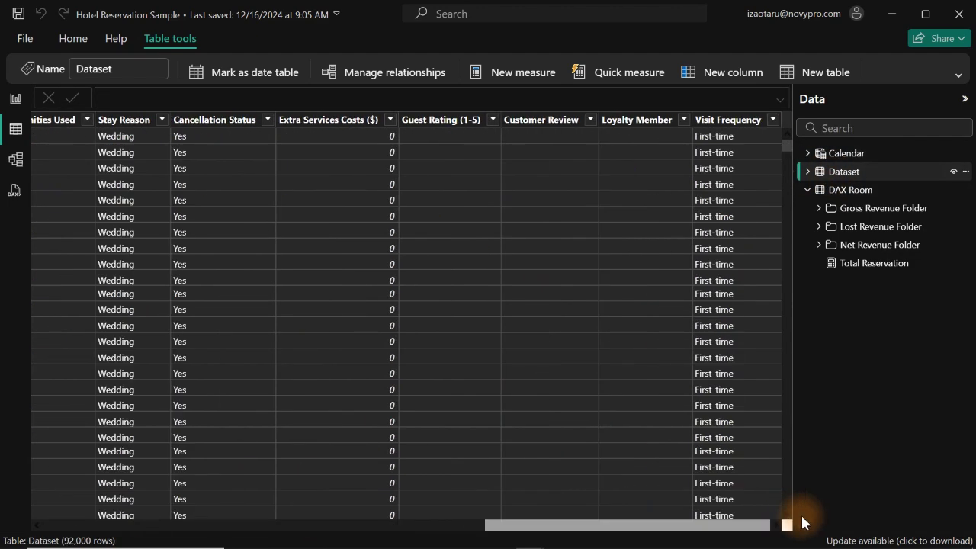
left_click(216, 121)
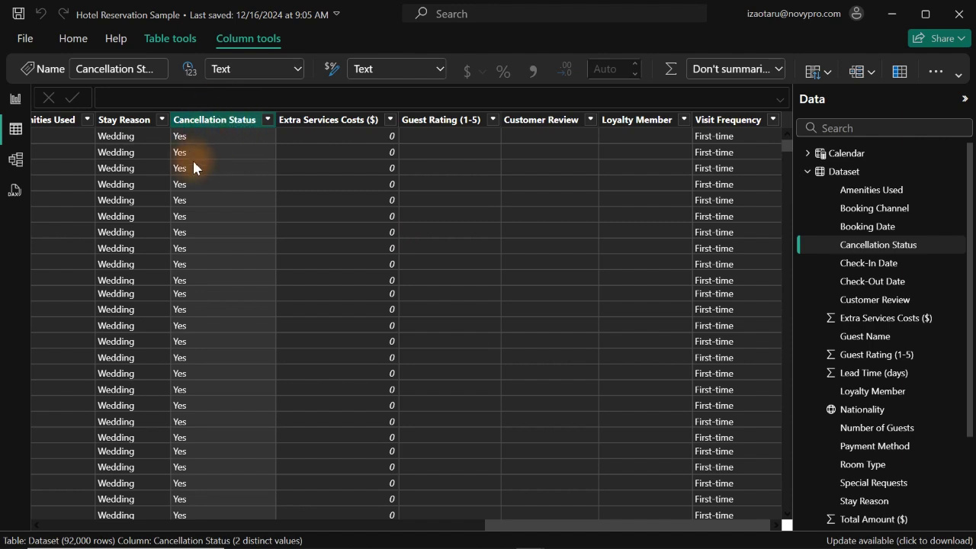
left_click(268, 120)
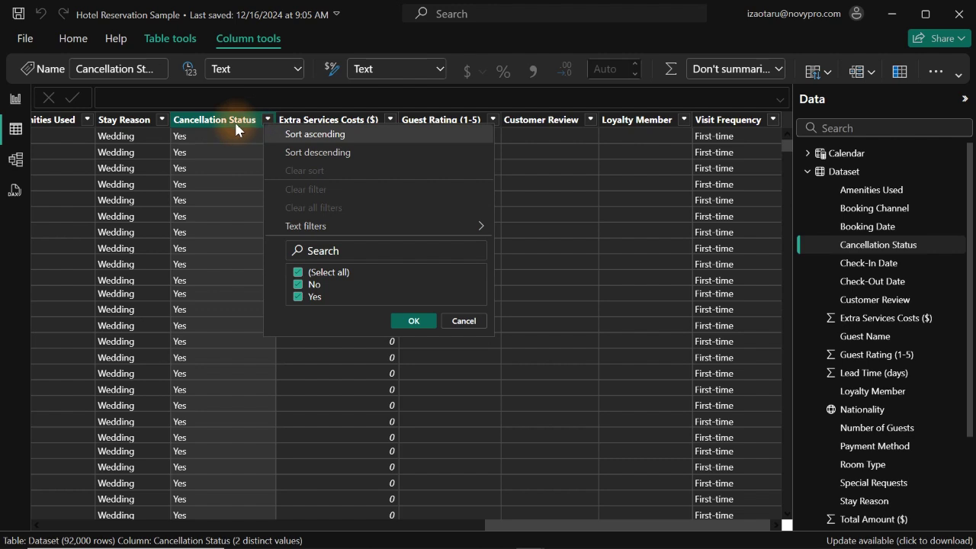
Step: Add a new calculated column to the Dataset table and name it Is Cancelled
right_click(235, 122)
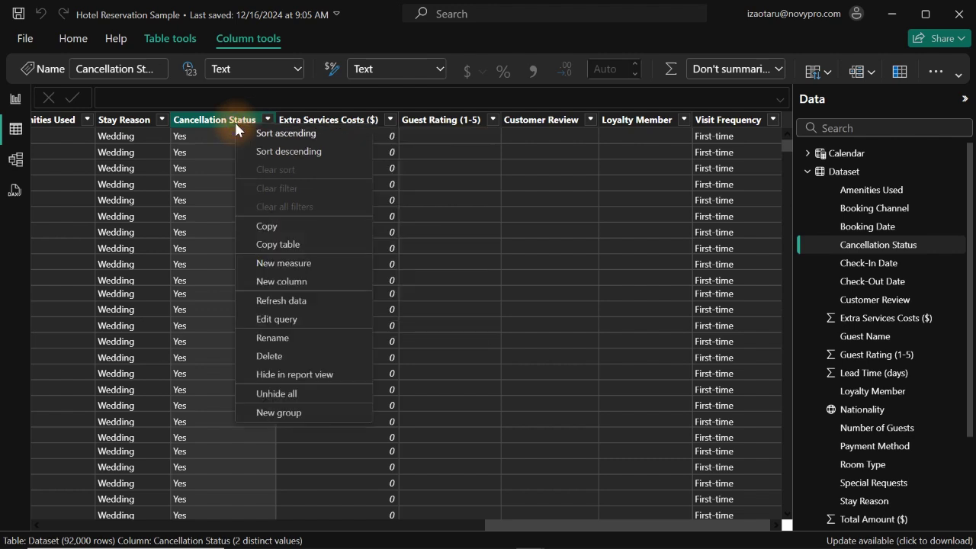
left_click(289, 284)
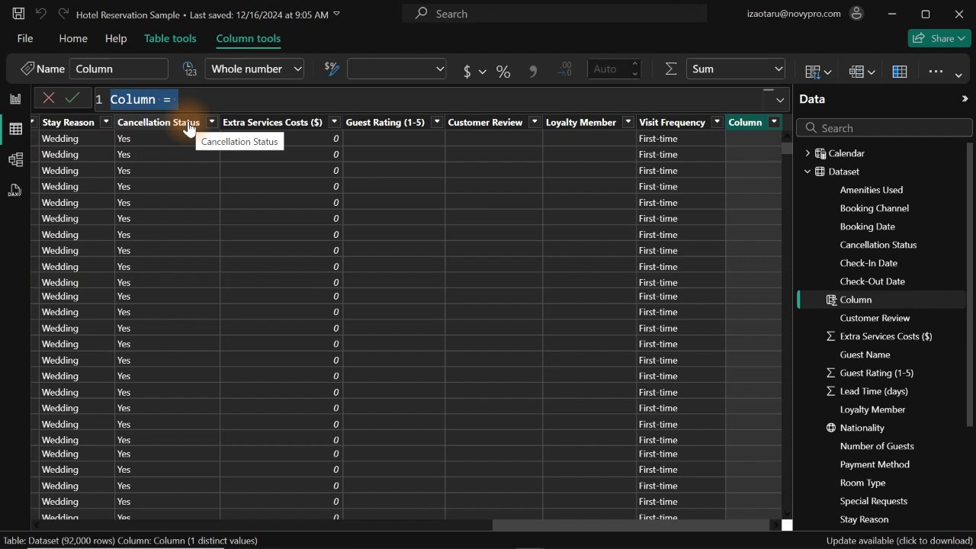
type("Ca")
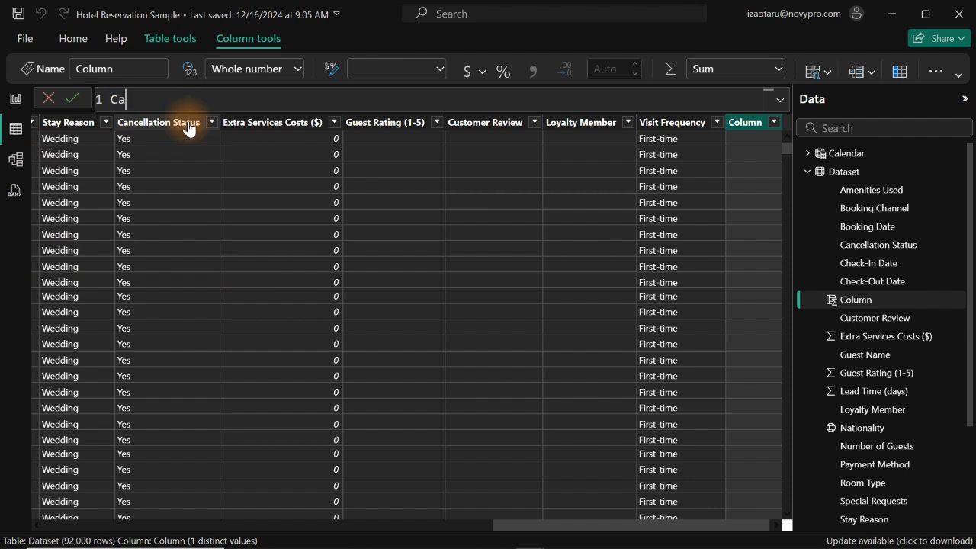
type("lcel")
key("BackSpace")
key("BackSpace")
key("BackSpace")
type("ncell")
key("BackSpace")
key("BackSpace")
key("BackSpace")
key("BackSpace")
key("BackSpace")
key("BackSpace")
key("BackSpace")
type("Is Canceil")
key("BackSpace")
key("BackSpace")
key("BackSpace")
type("cel")
type("ed")
key("BackSpace")
key("BackSpace")
key("BackSpace")
key("BackSpace")
key("BackSpace")
type("eled")
key("BackSpace")
key("BackSpace")
key("BackSpace")
type("lled =")
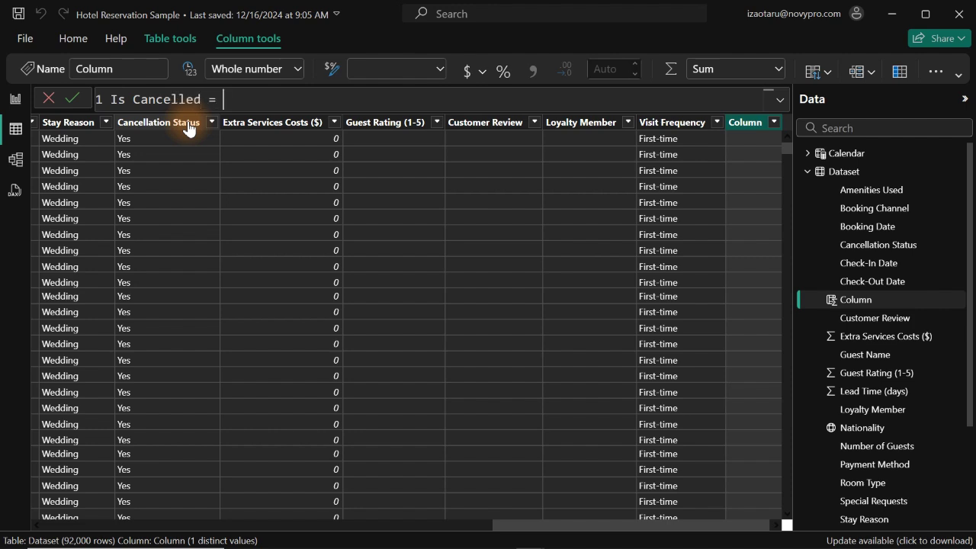
Step: Define the Is Cancelled column as IF('Dataset'[Cancellation Status] = "No", "Reserved","Cancelled") and commit the formula
type(" IF(")
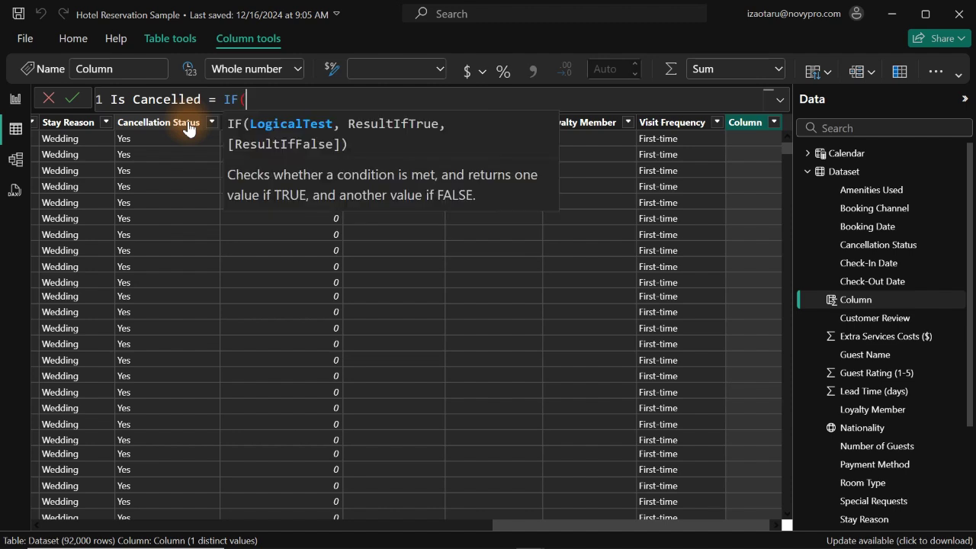
type("cace")
key("BackSpace")
key("BackSpace")
key("BackSpace")
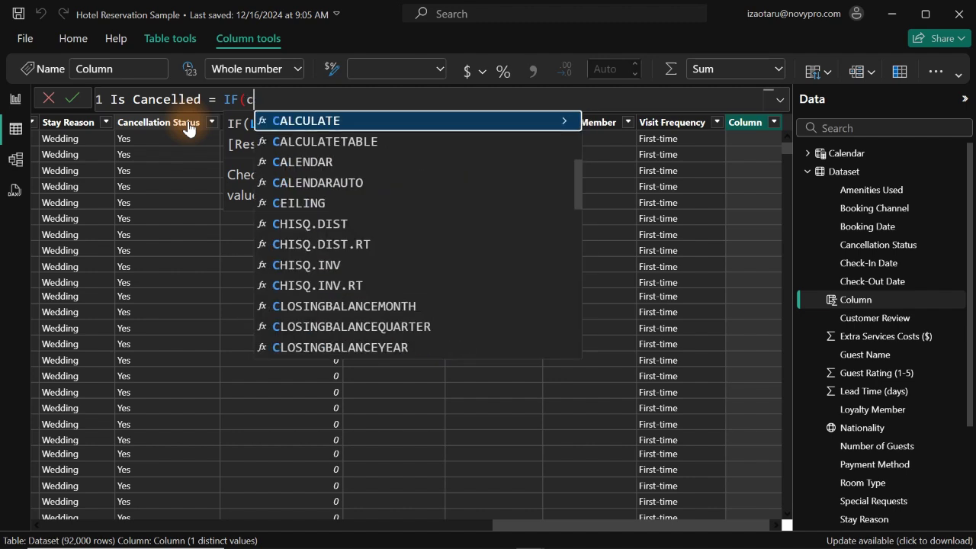
type("anc")
key("Tab")
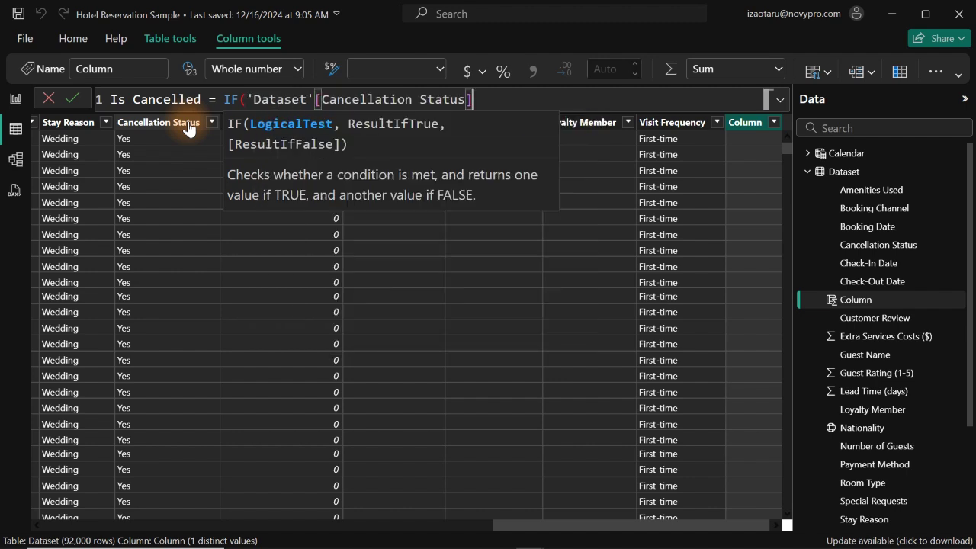
type("= \"No\",")
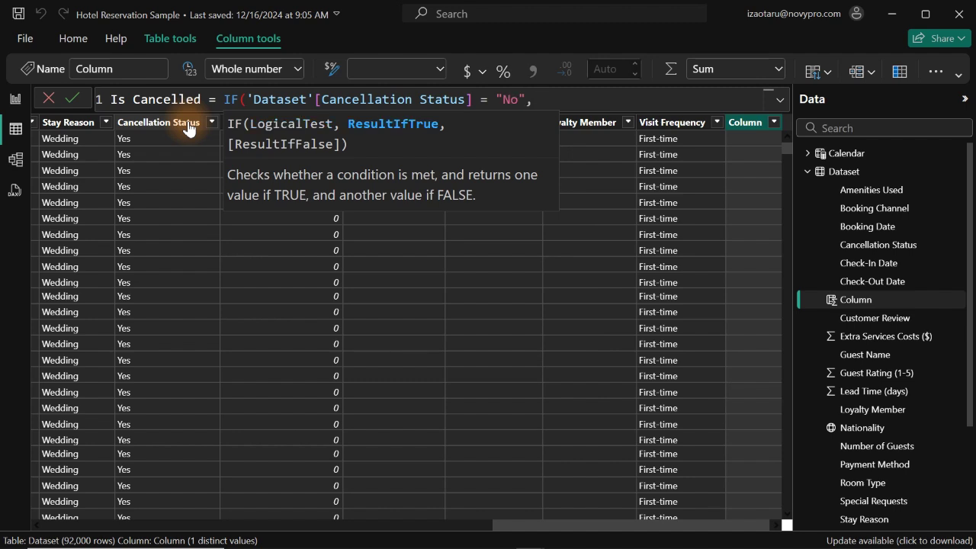
type(" \"Reserved\",\"")
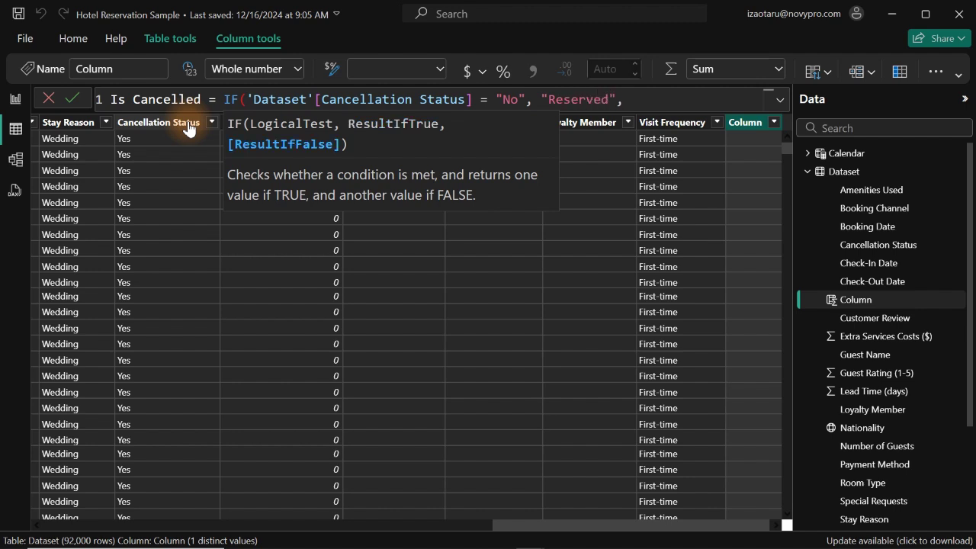
type("Cancelled\")")
key("Return")
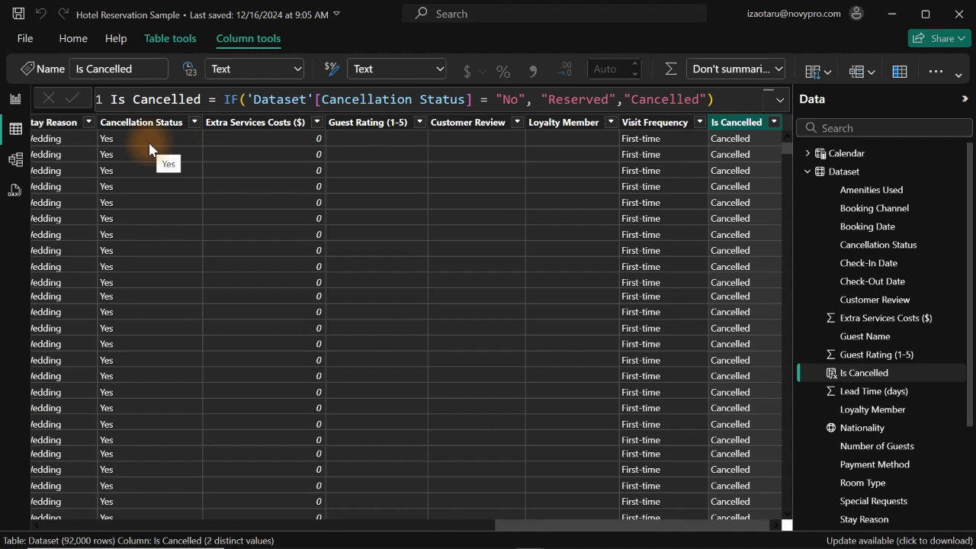
Step: Check the distinct values of Is Cancelled, and set the column as the line chart's legend in the report view
left_click(773, 122)
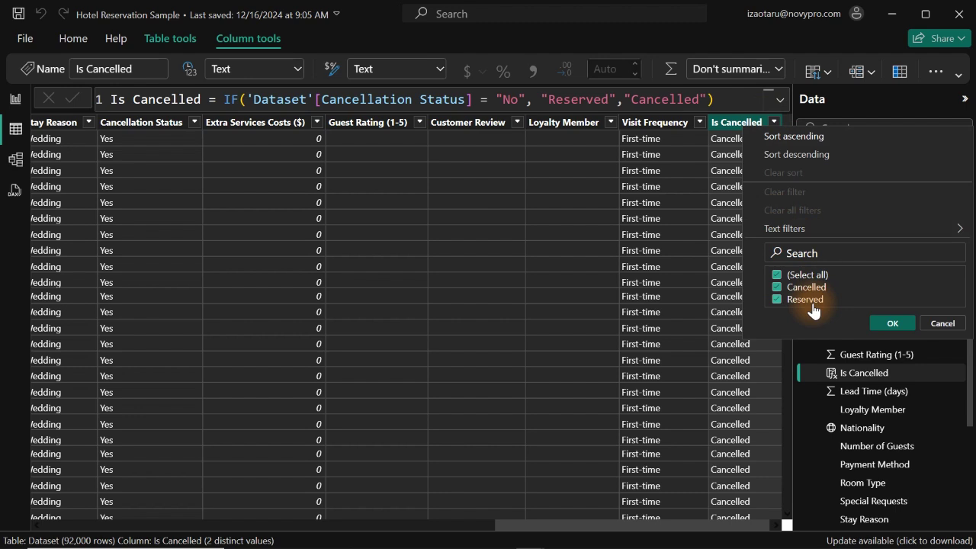
left_click(15, 101)
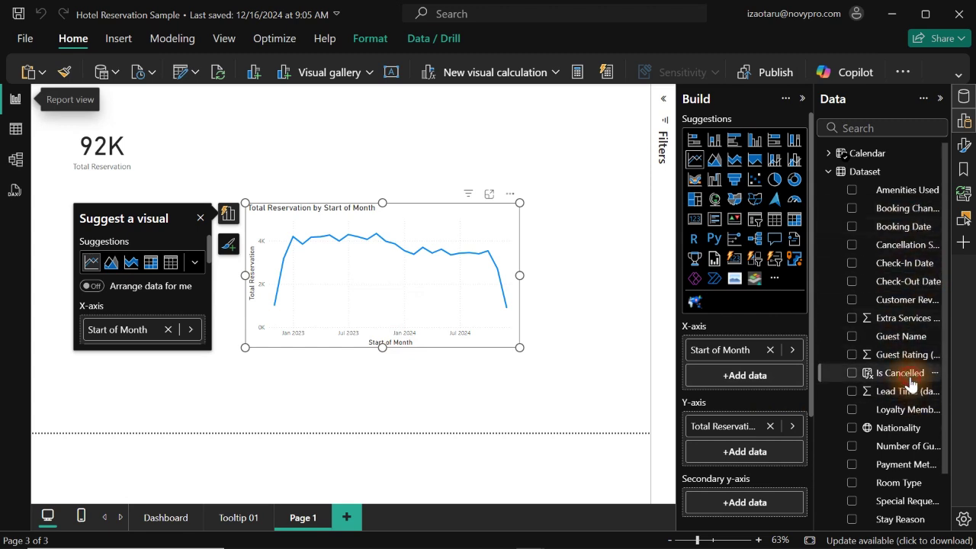
left_click_drag(912, 385, 834, 342)
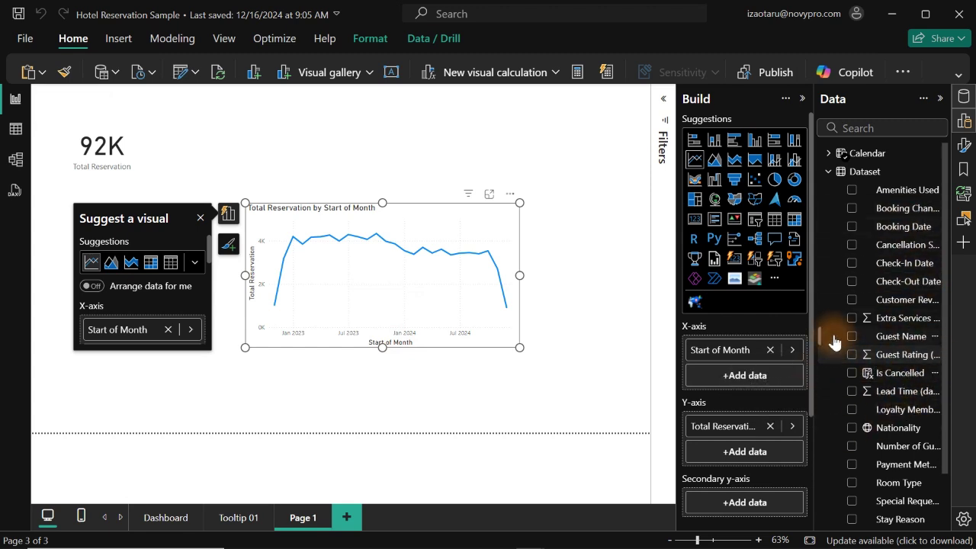
left_click_drag(811, 308, 813, 424)
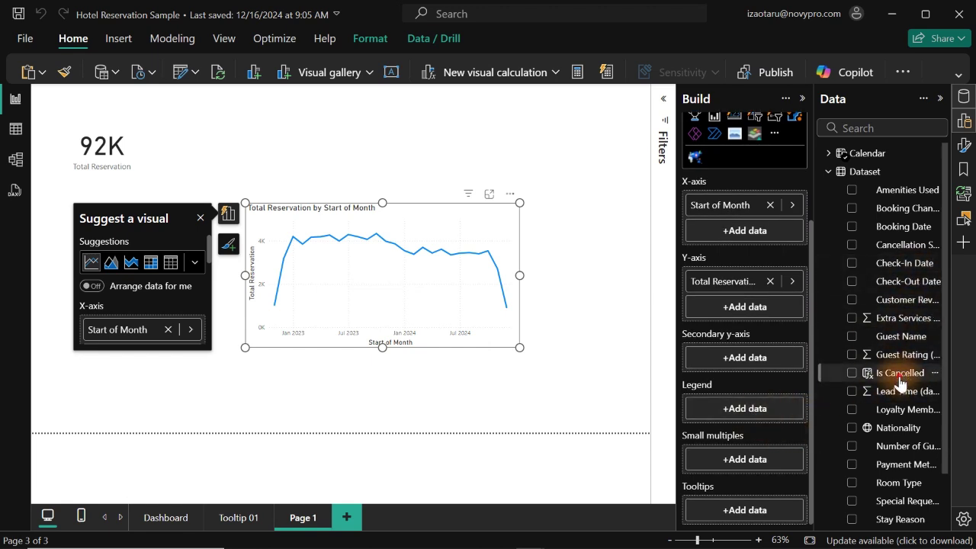
left_click_drag(900, 383, 777, 416)
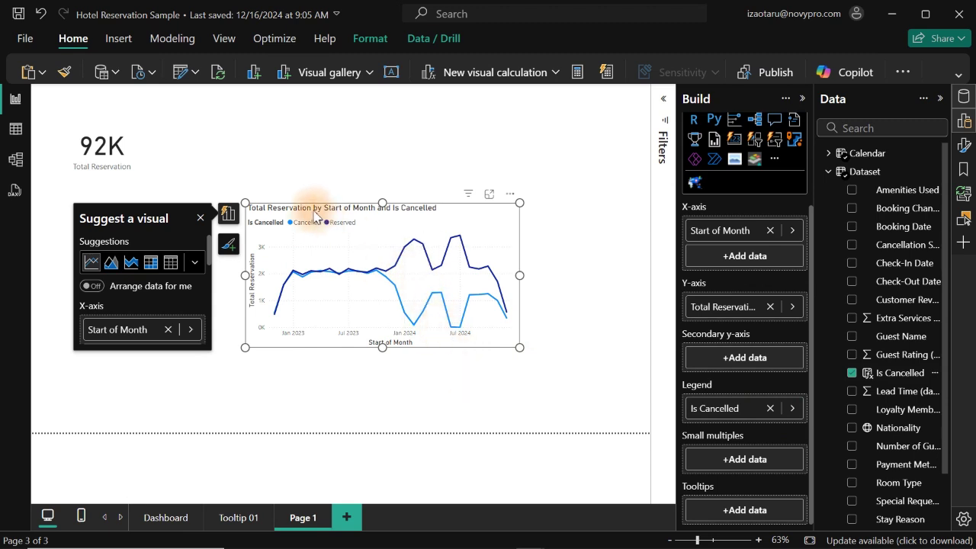
Step: Examine the line chart's monthly values in focus mode, return to the report, and switch to the Dashboard page
left_click(485, 195)
mouse_move(404, 227)
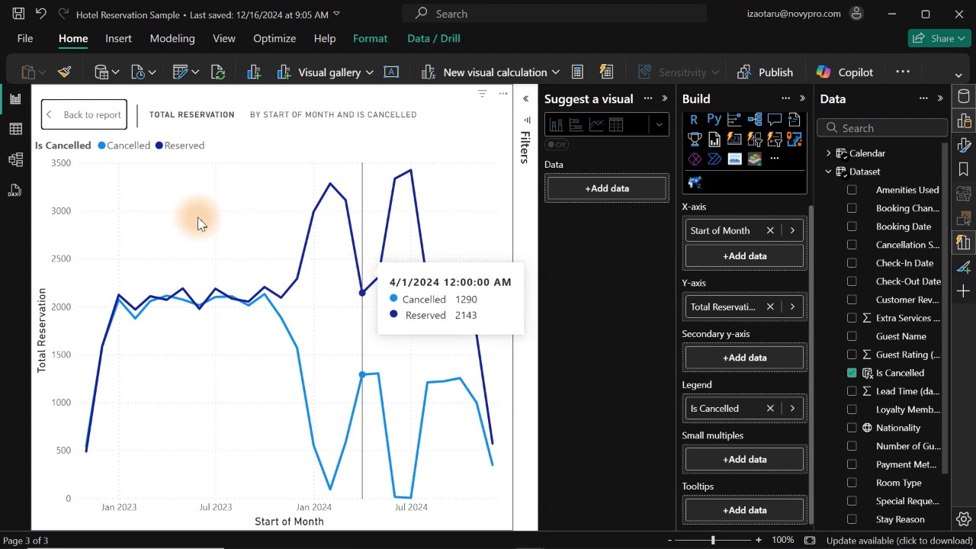
left_click(67, 118)
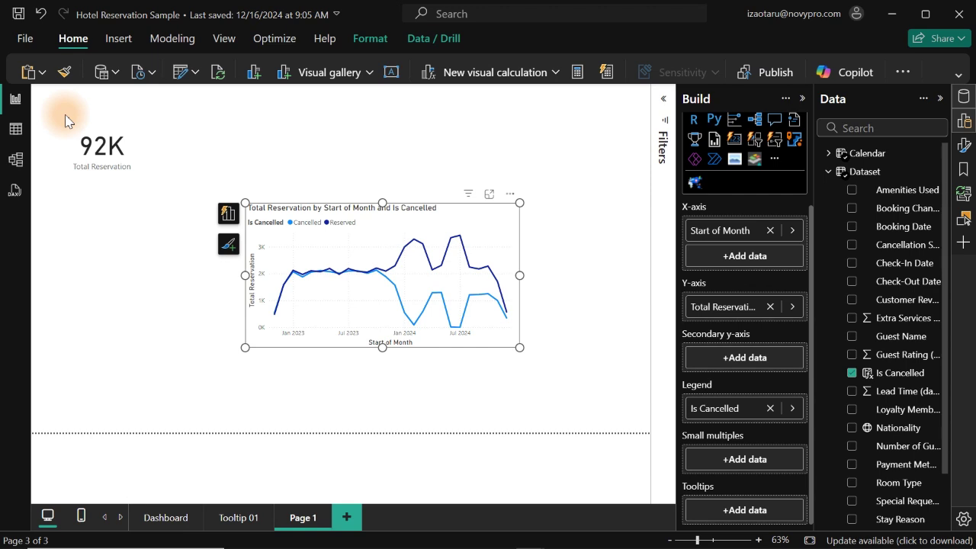
left_click(152, 517)
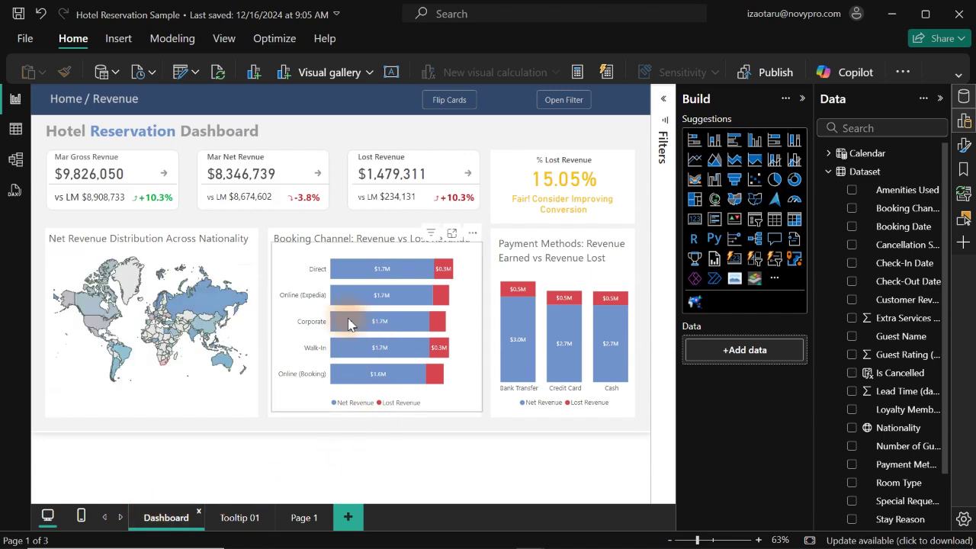
Step: Examine the tooltips of the Online (Expedia) and Corporate bars in the Booking Channel chart, and return to Page 1
mouse_move(348, 323)
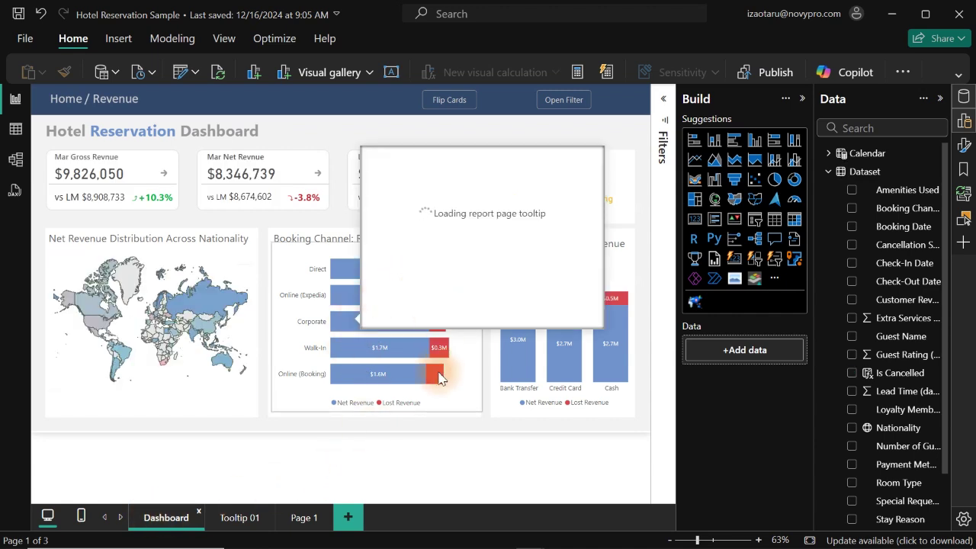
mouse_move(352, 279)
mouse_move(353, 297)
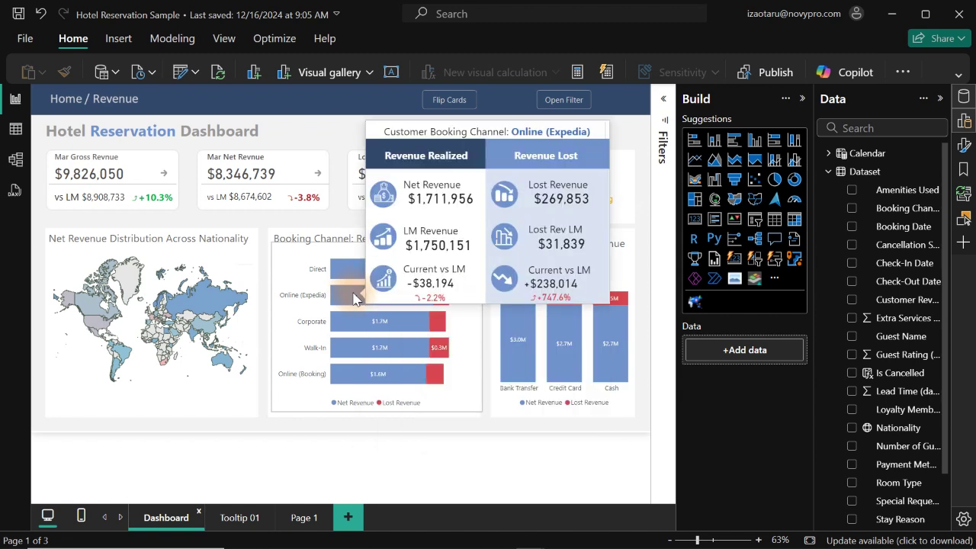
mouse_move(433, 323)
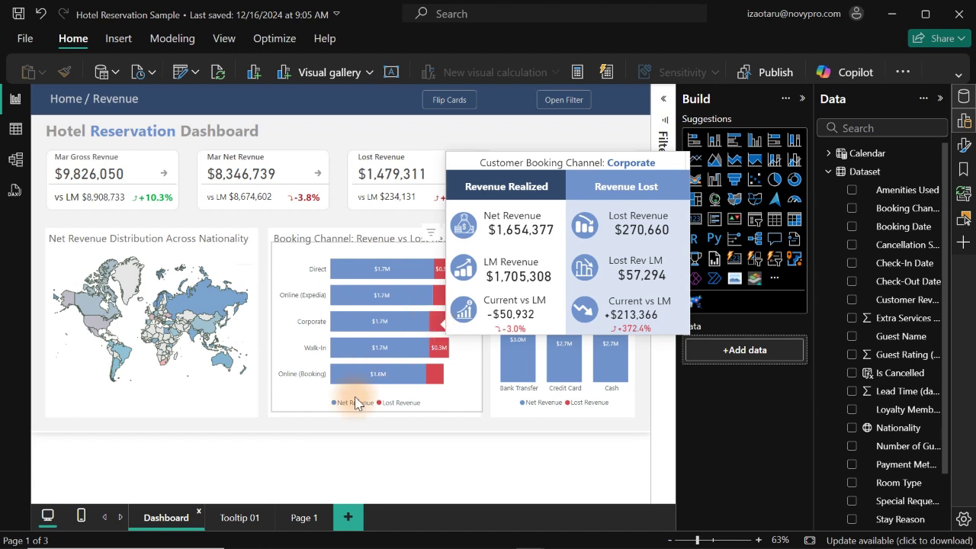
left_click(298, 519)
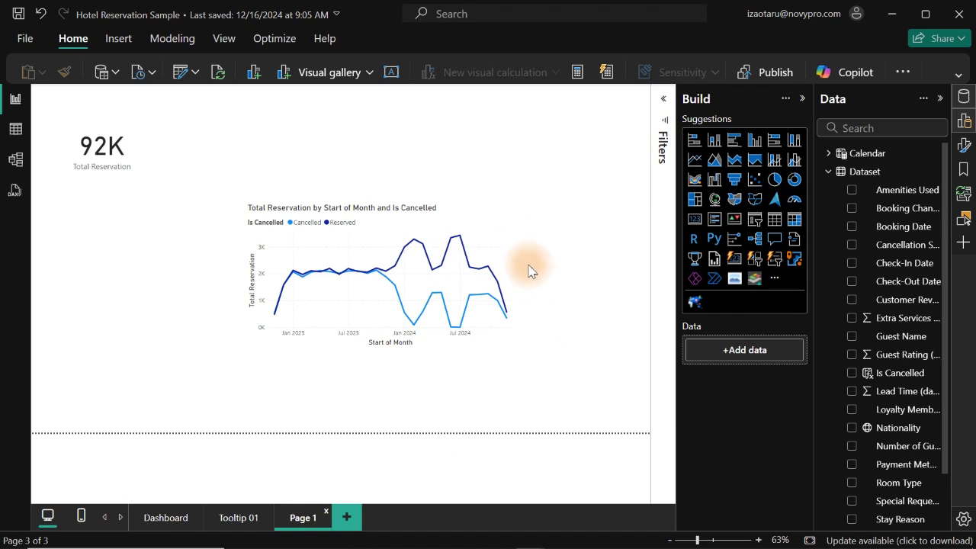
Step: Enlarge the line chart toward the page's lower-left area and set the interpolation type of all its lines to Smooth
left_click(488, 216)
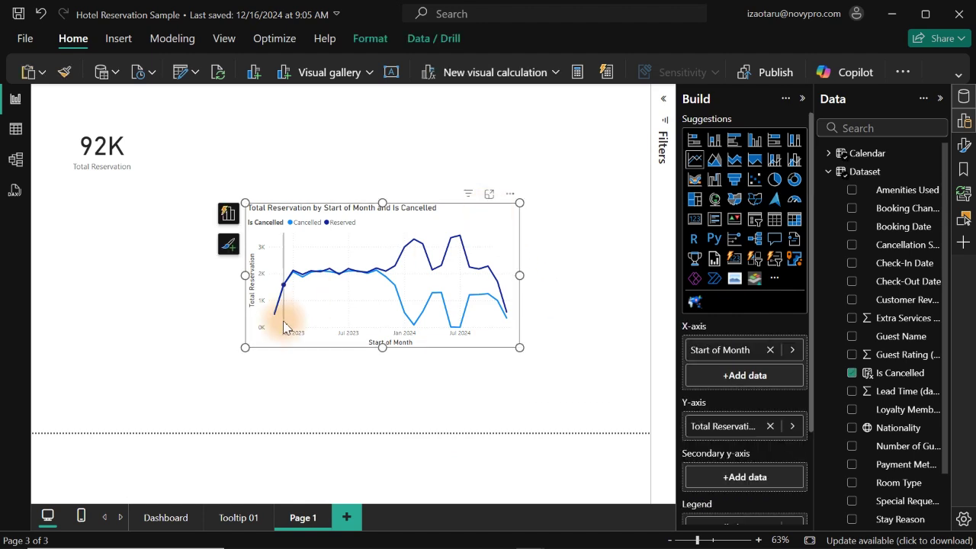
left_click_drag(244, 347, 189, 424)
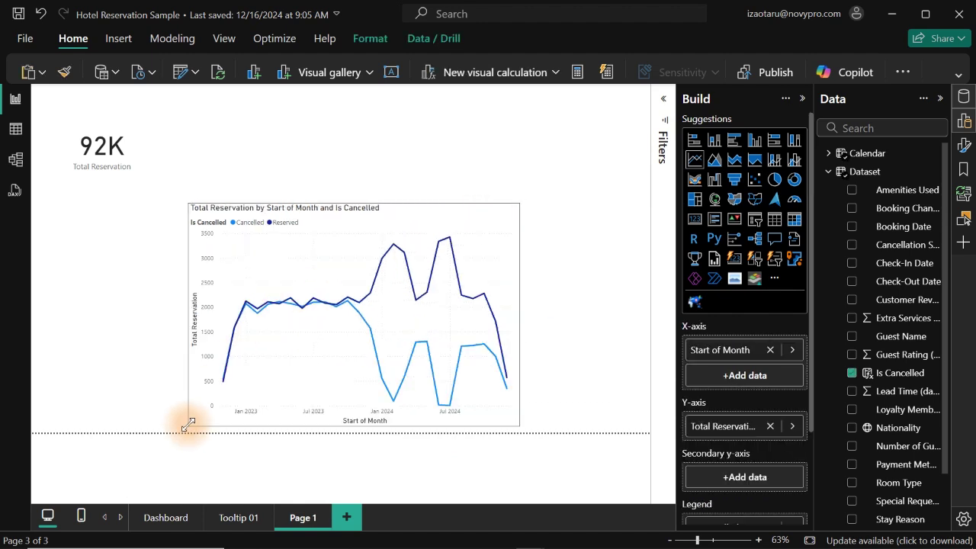
left_click(964, 120)
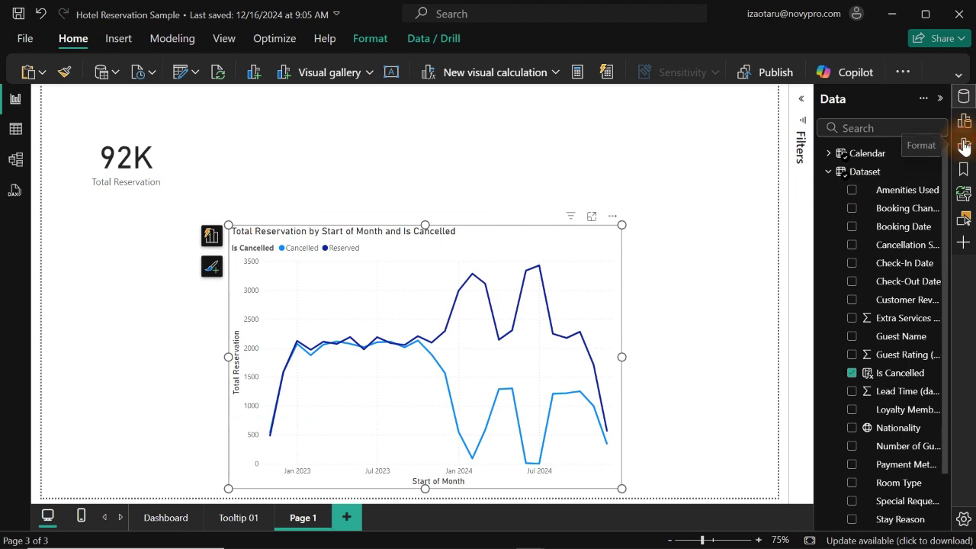
left_click(964, 145)
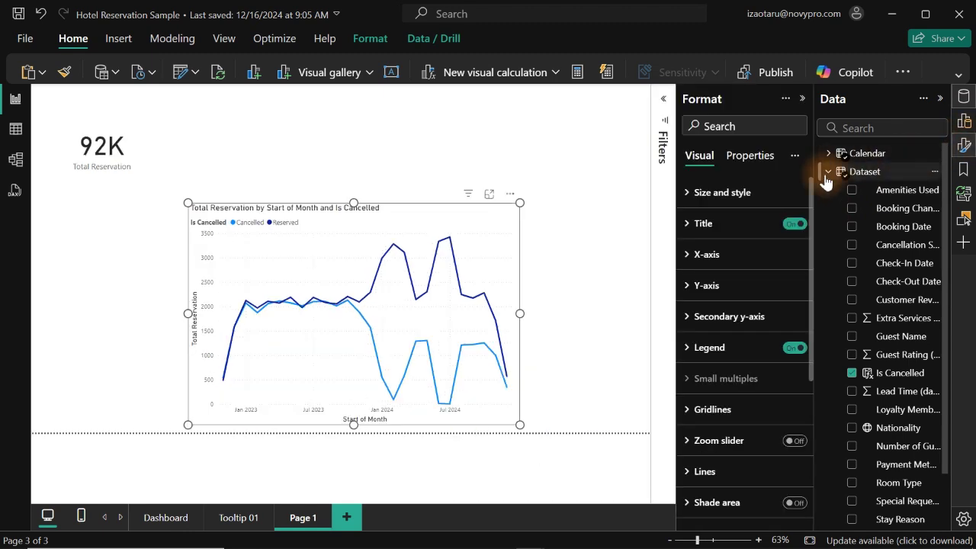
left_click(730, 470)
left_click_drag(812, 258, 816, 398)
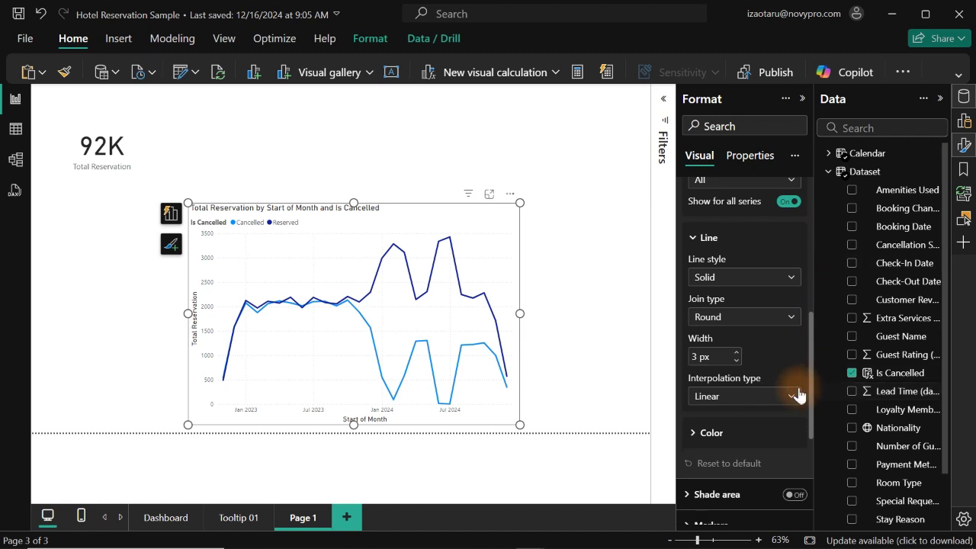
left_click(785, 397)
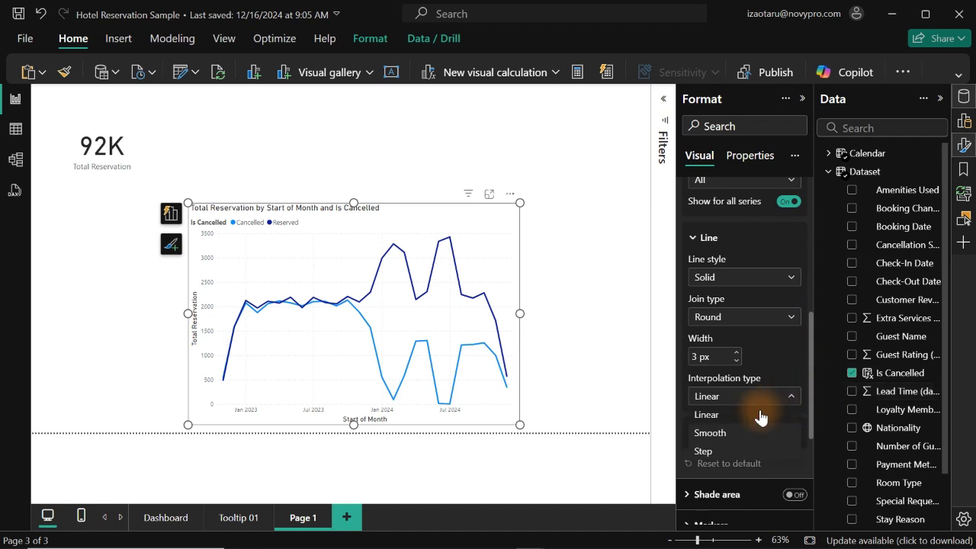
left_click(714, 433)
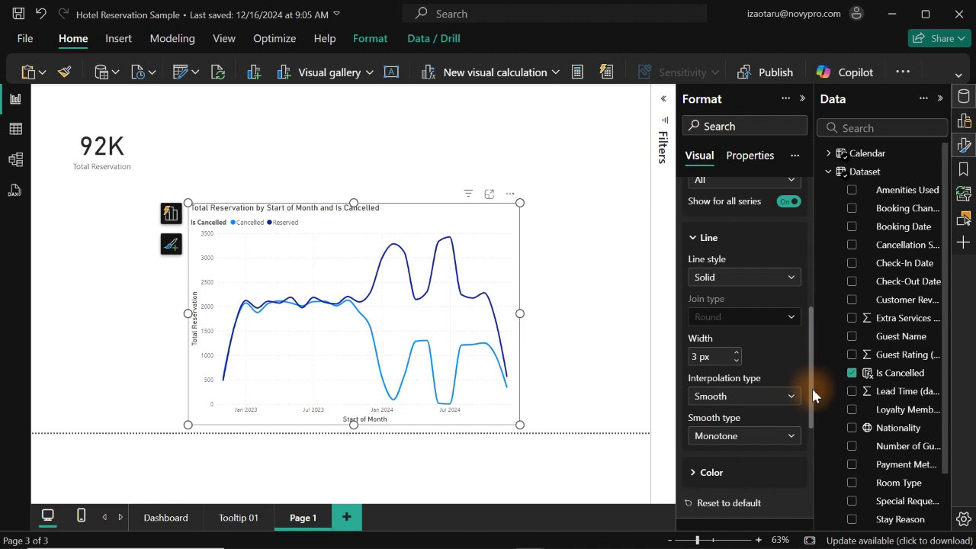
Step: Set the line color of the chart's Cancelled series to the red theme color
left_click_drag(810, 386, 810, 440)
left_click(707, 338)
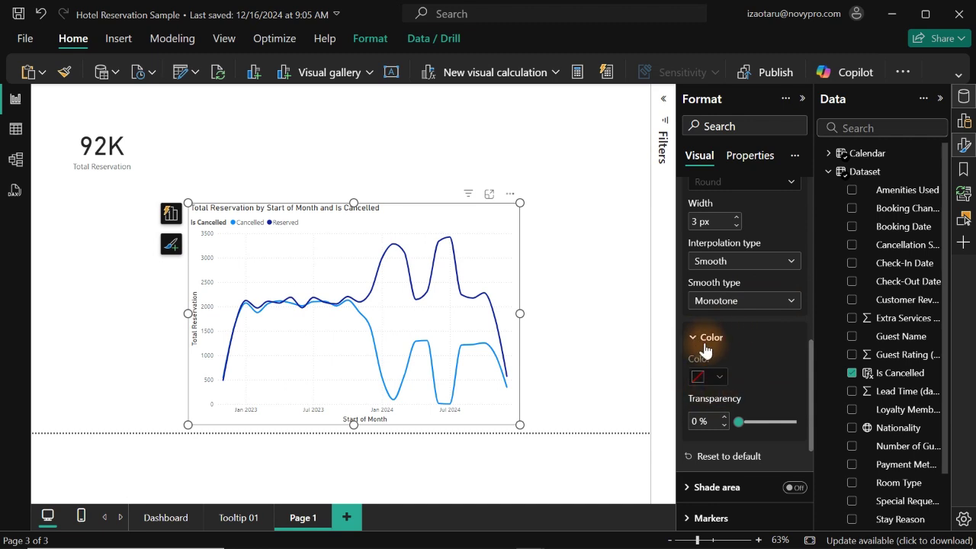
left_click_drag(810, 381, 811, 313)
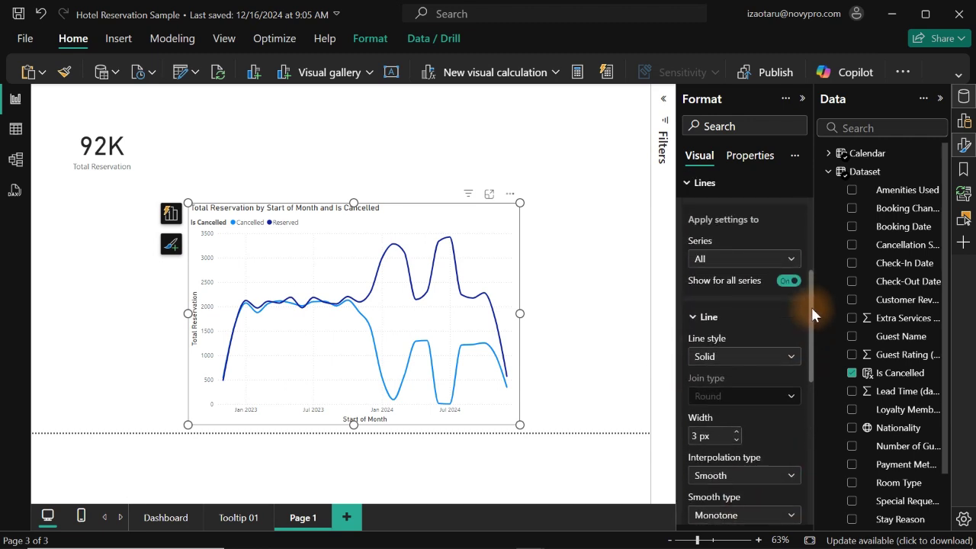
left_click(766, 261)
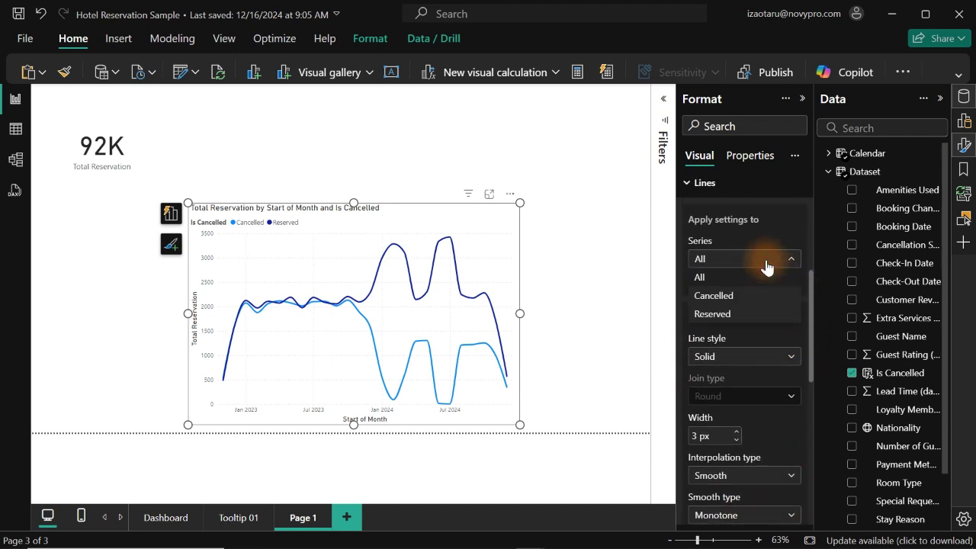
left_click(730, 297)
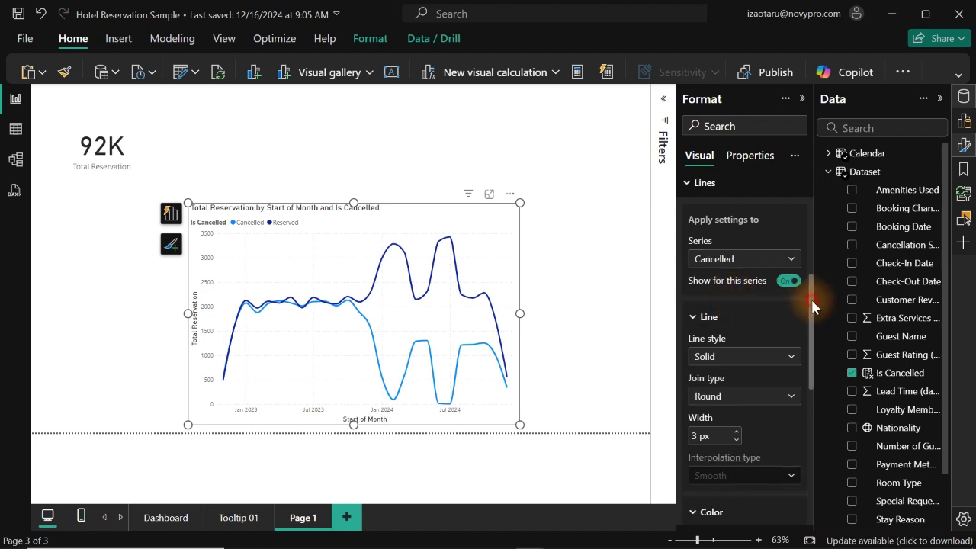
left_click_drag(814, 298, 782, 367)
left_click(719, 367)
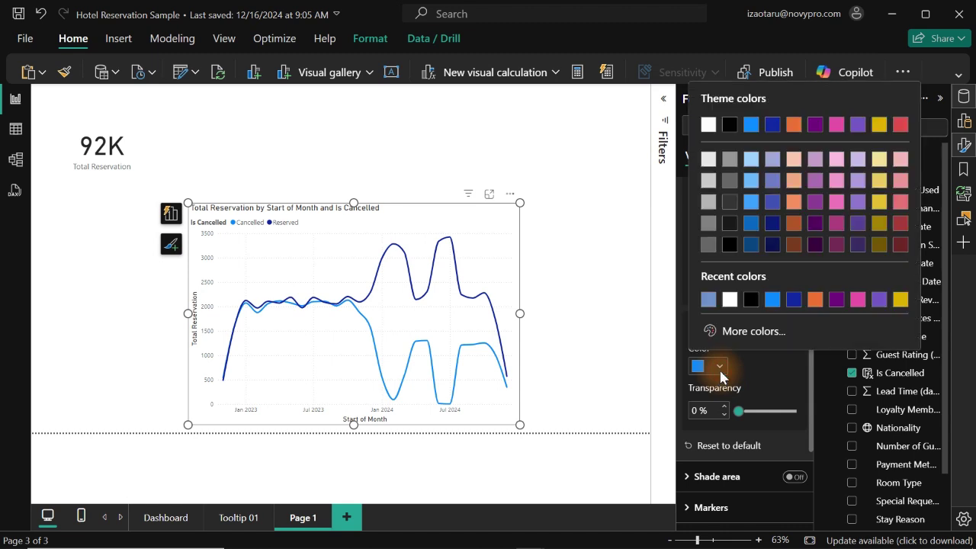
left_click(901, 126)
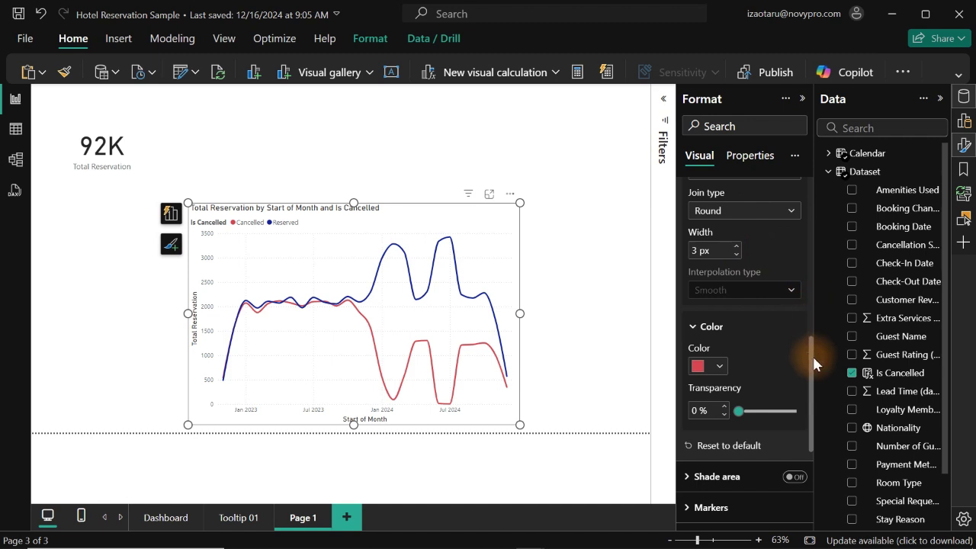
Step: Set the line color of the chart's Reserved series to the recently used light blue, #7093CB
left_click_drag(812, 360, 810, 313)
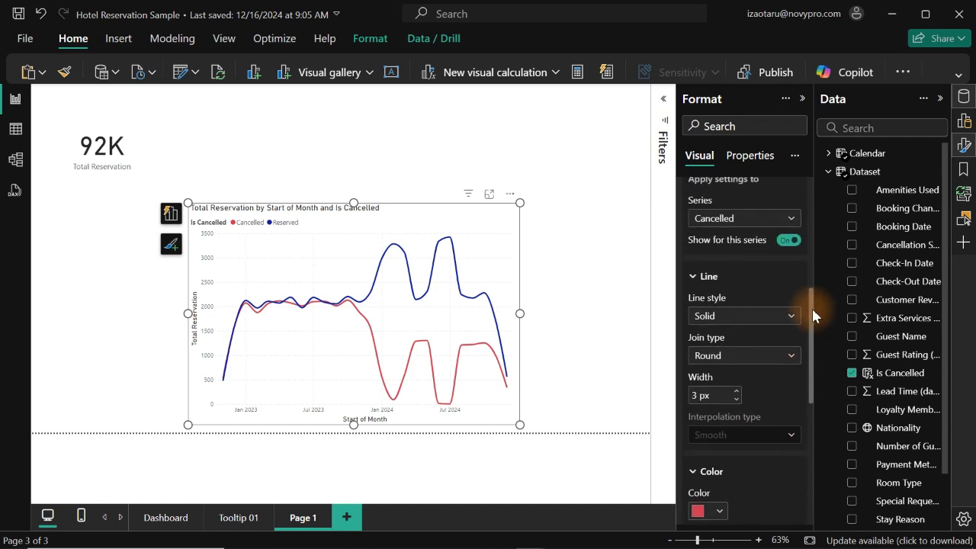
left_click(755, 224)
left_click(730, 277)
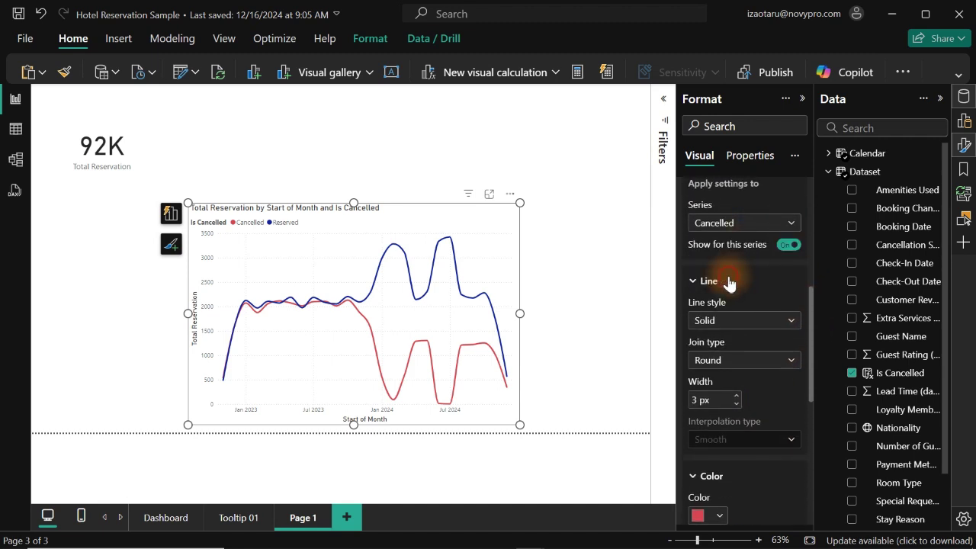
left_click_drag(813, 305, 784, 359)
left_click(712, 349)
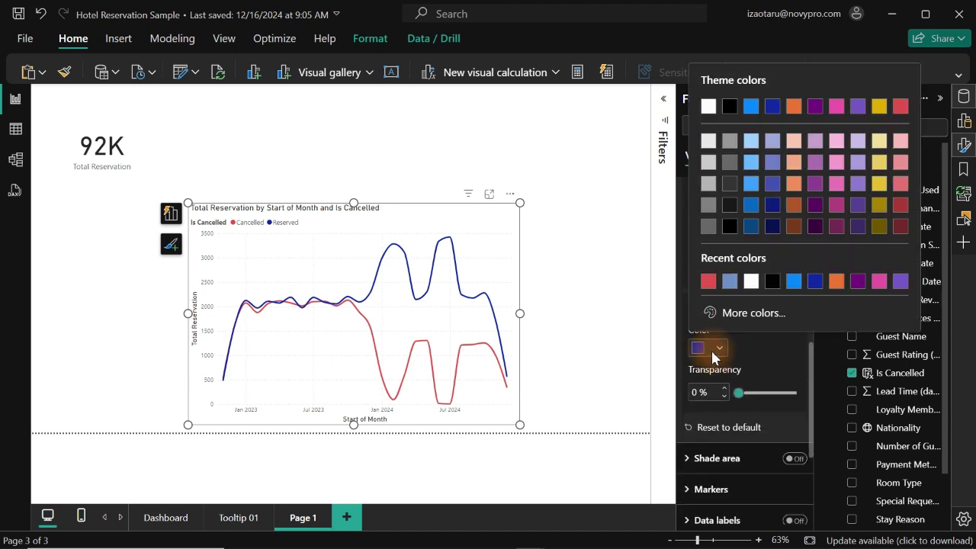
left_click(730, 282)
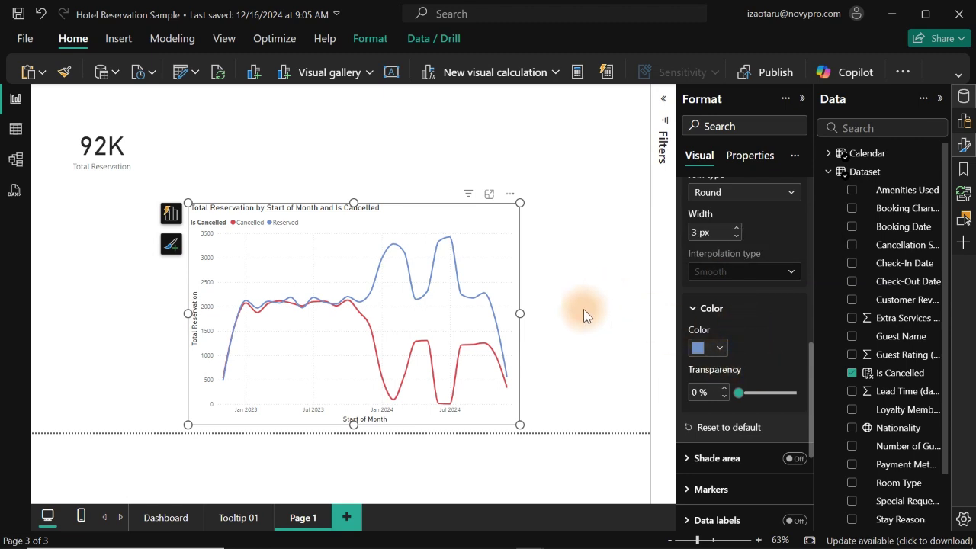
Step: Darken the Reserved series' line color to the custom shade #516C9A
left_click(717, 349)
left_click(727, 315)
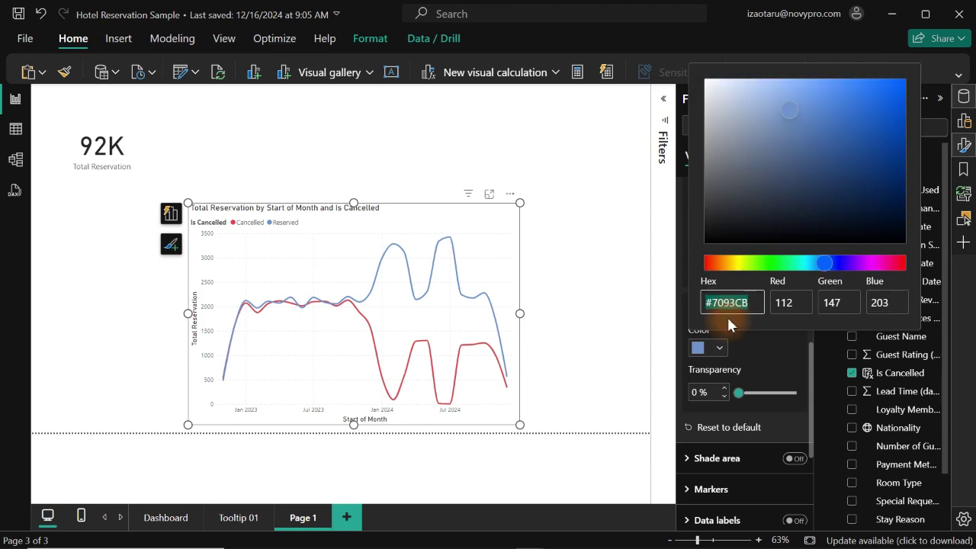
left_click(792, 124)
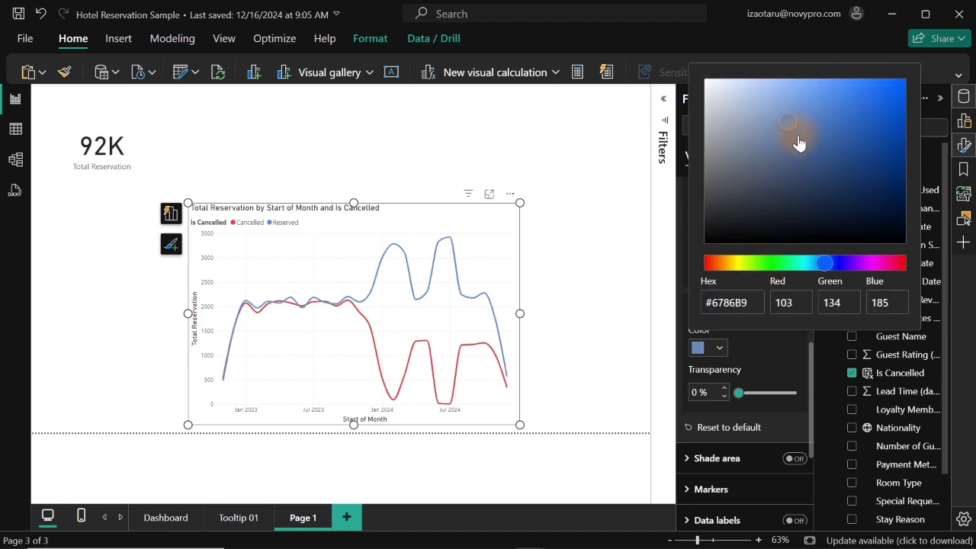
left_click(793, 135)
left_click(794, 141)
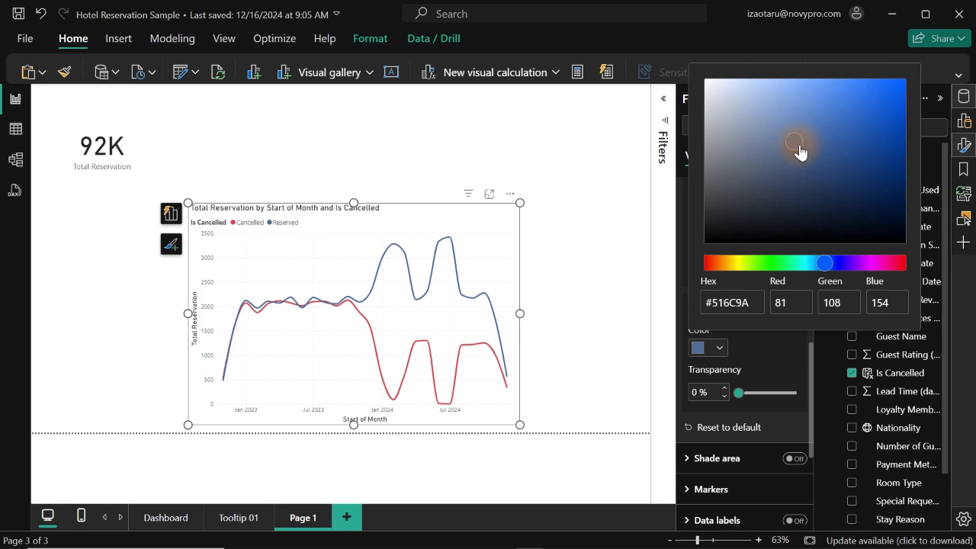
left_click(769, 371)
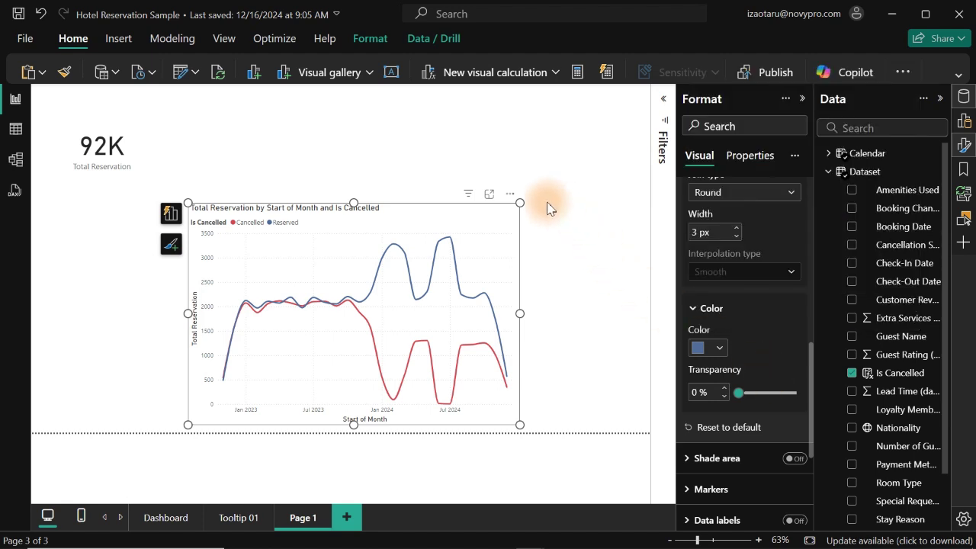
Step: Shrink the line chart from its upper-right corner into a short, wide strip near the bottom of the page
left_click_drag(519, 200, 494, 306)
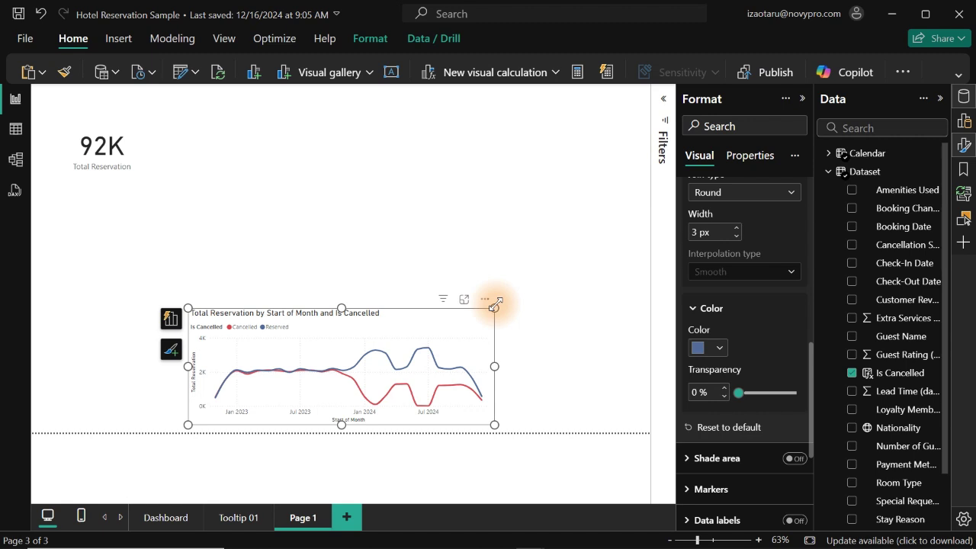
mouse_move(414, 351)
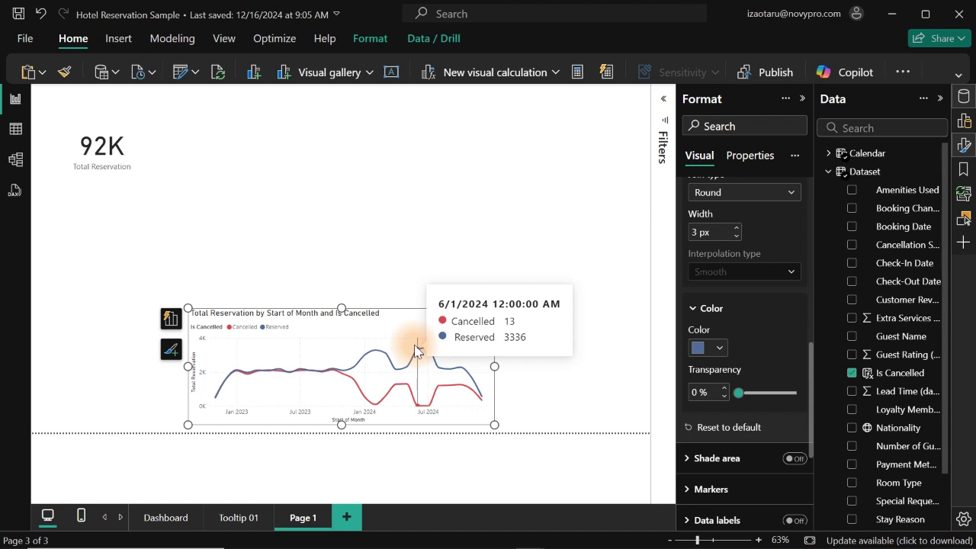
Step: Select the Total Reservation measure in the DAX Room table and place it in a display folder named New Dashboard Folder
left_click(828, 172)
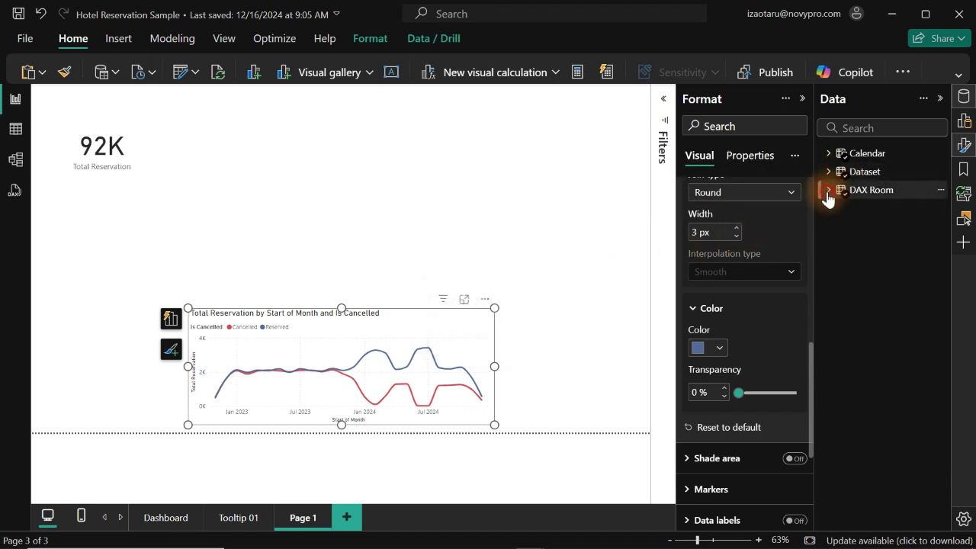
left_click(828, 190)
left_click(886, 263)
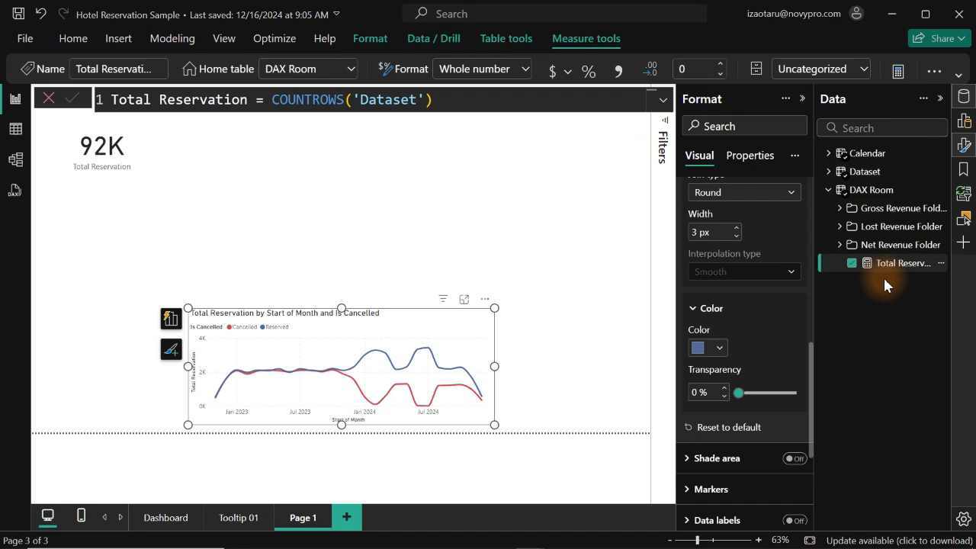
left_click(17, 160)
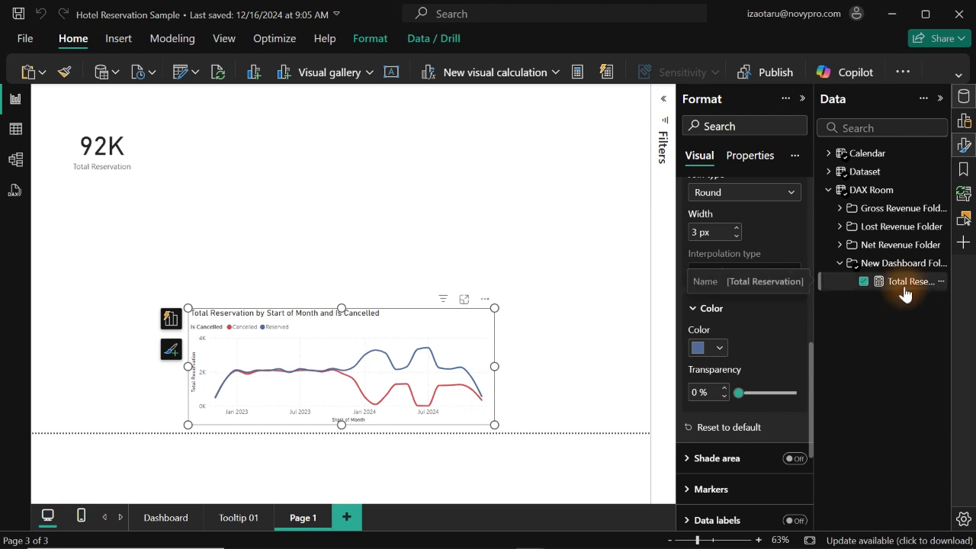
Step: Create a new measure in New Dashboard Folder named Caption Canelled Bookings, enlarging the formula text and leaving its expression on a new line
right_click(903, 285)
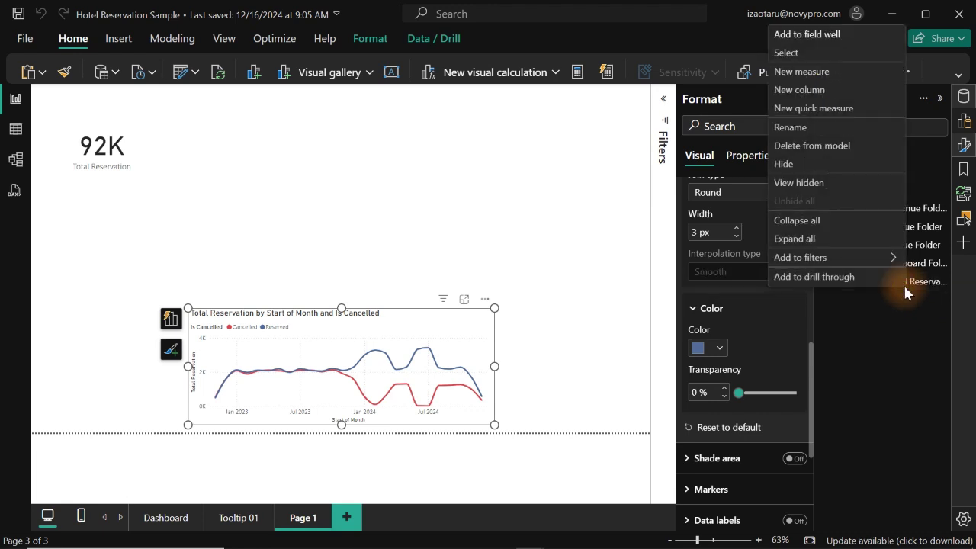
left_click(821, 74)
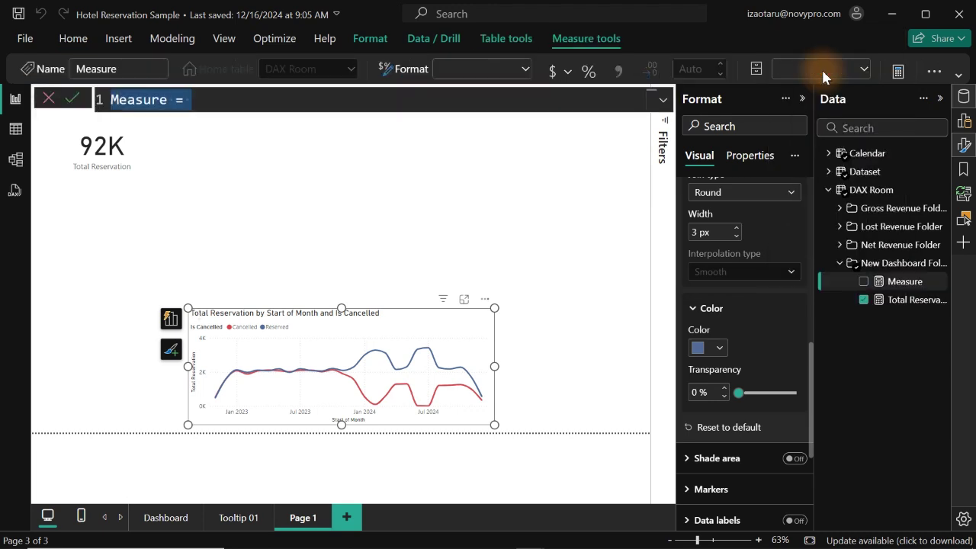
key("ctrl+plus")
key("ctrl+plus")
key("ctrl+plus")
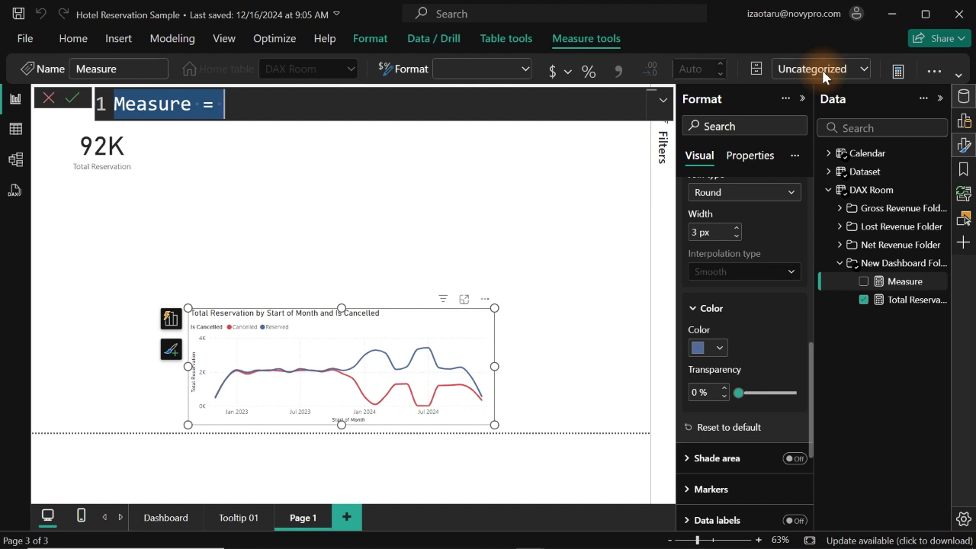
type("C")
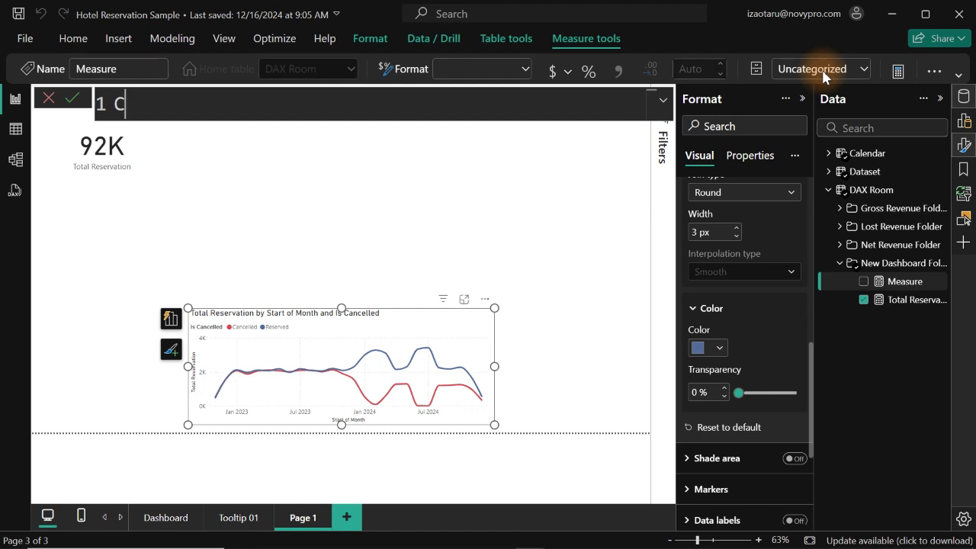
type("apti")
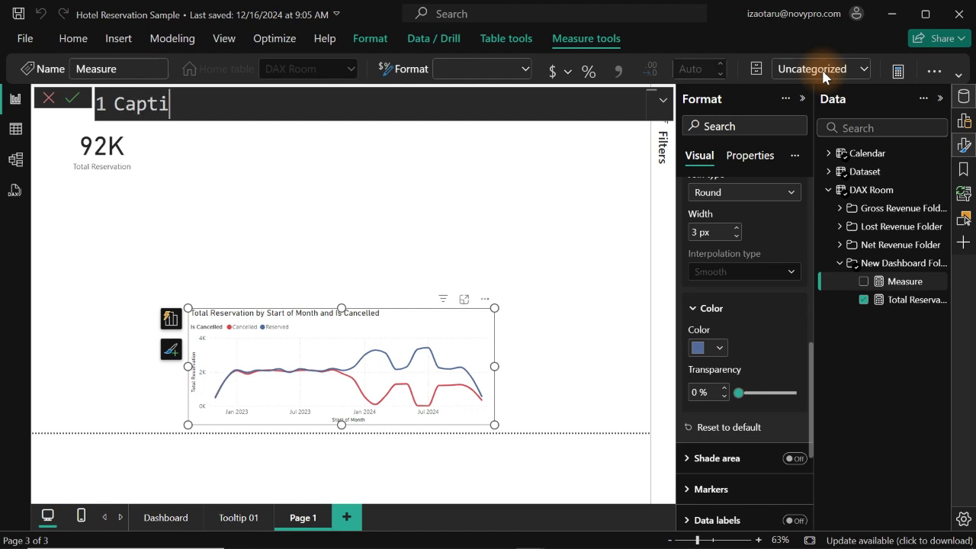
type("on Canell")
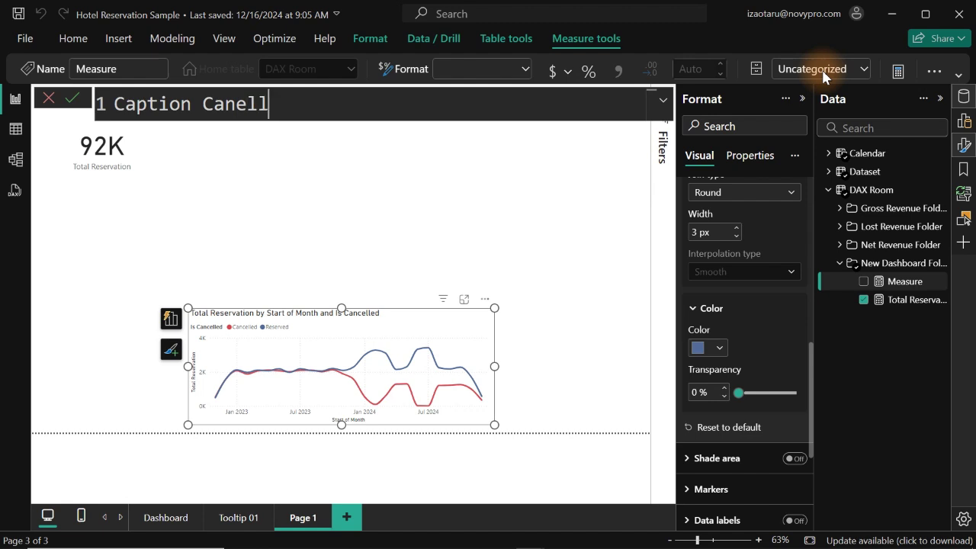
type("ed Booi")
key("BackSpace")
type("ki")
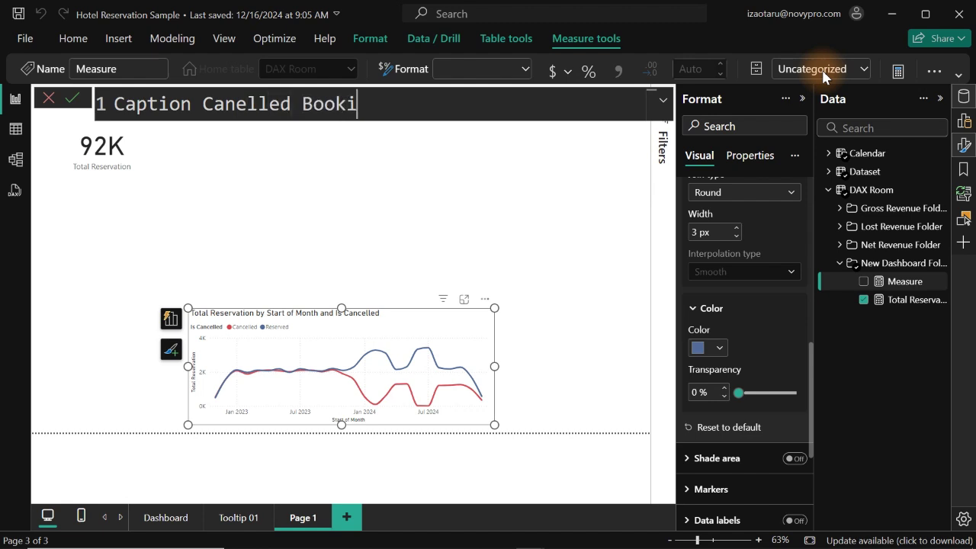
type("ngs =")
key("Return")
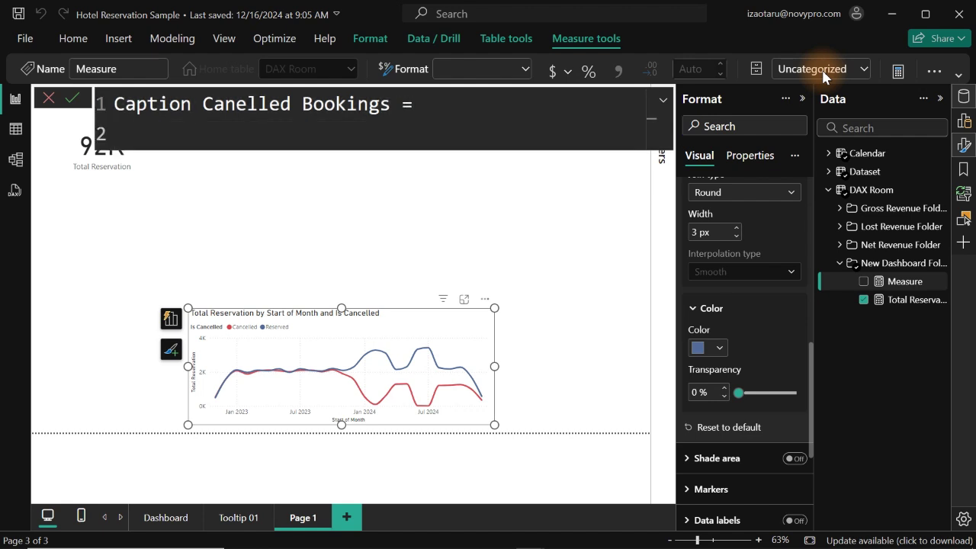
Step: Begin the Caption Canelled Bookings expression with the CONCATENATEX function and open a new line for its arguments
type("cal")
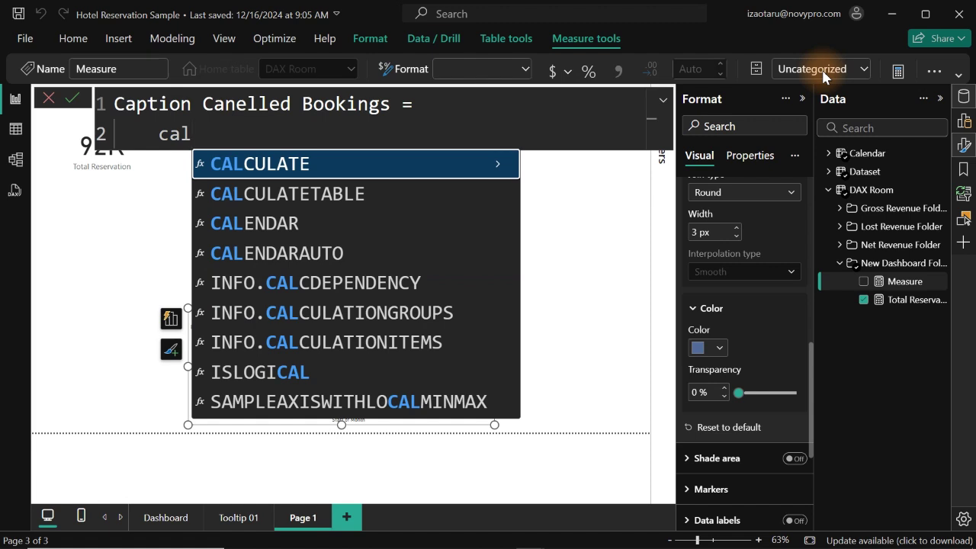
key("BackSpace")
key("BackSpace")
type("onc")
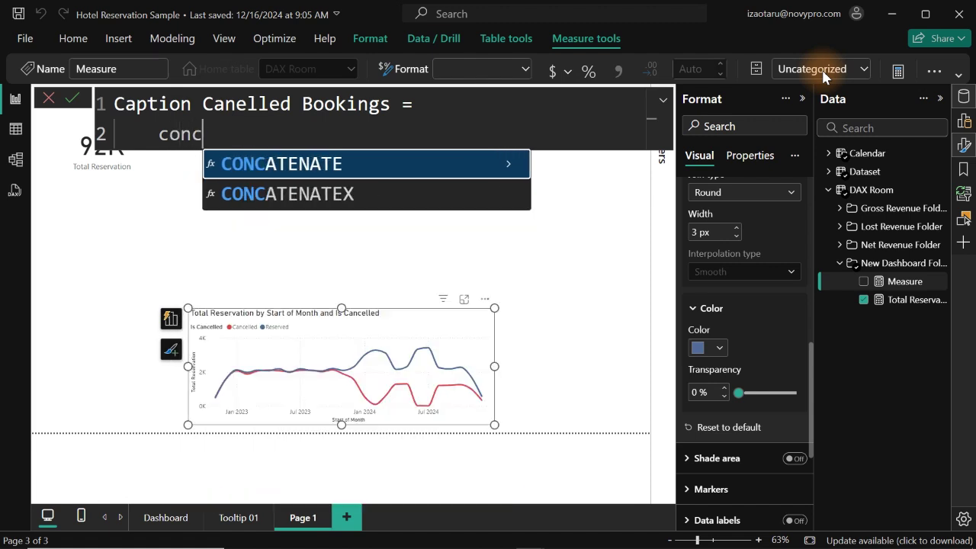
key("Down")
key("Tab")
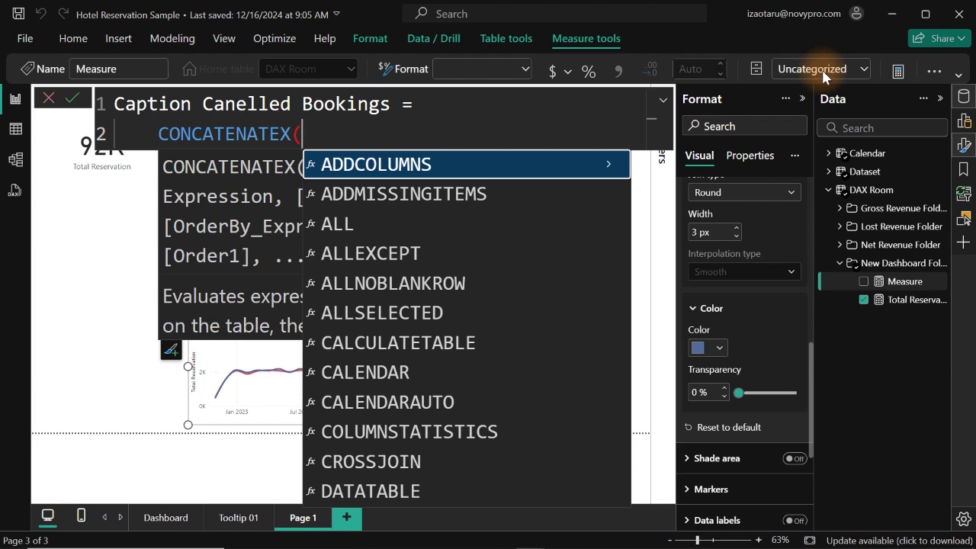
key("shift+Return")
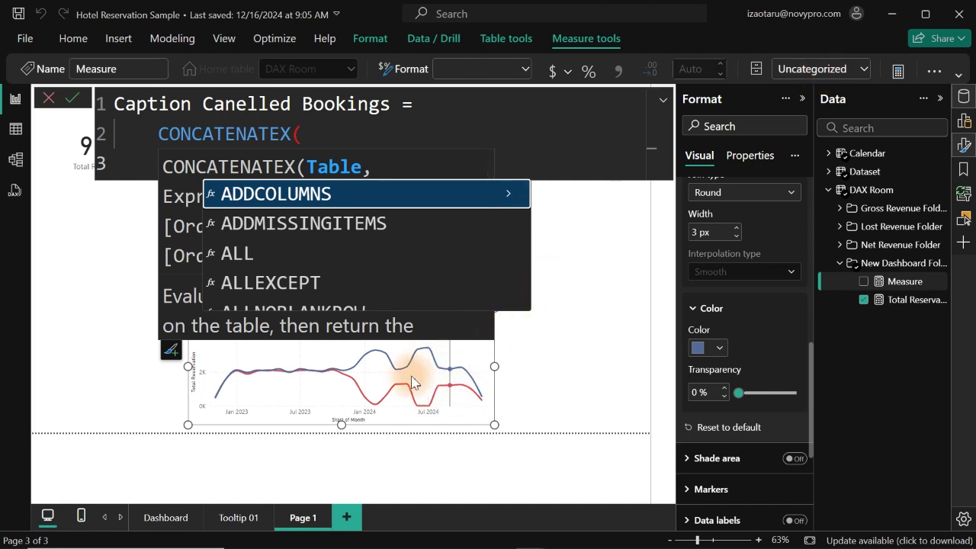
left_click(357, 133)
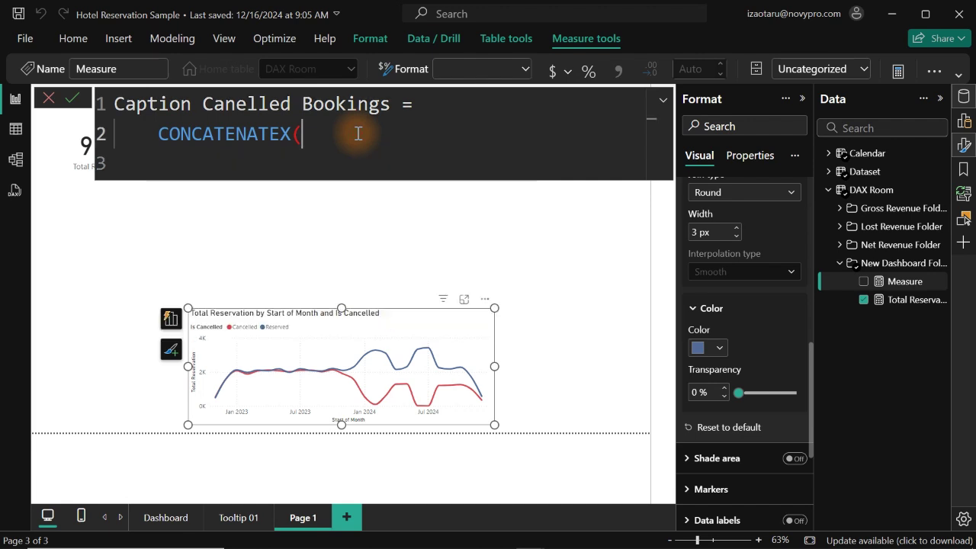
key("shift+Return")
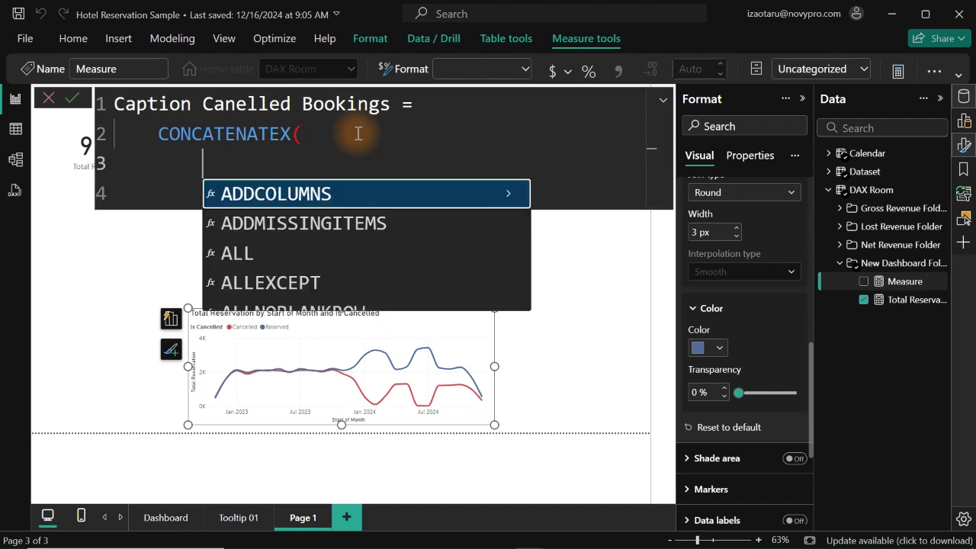
Step: Add a TOPN function as the first CONCATENATEX argument, with an N value of 2 on its own line
type("t")
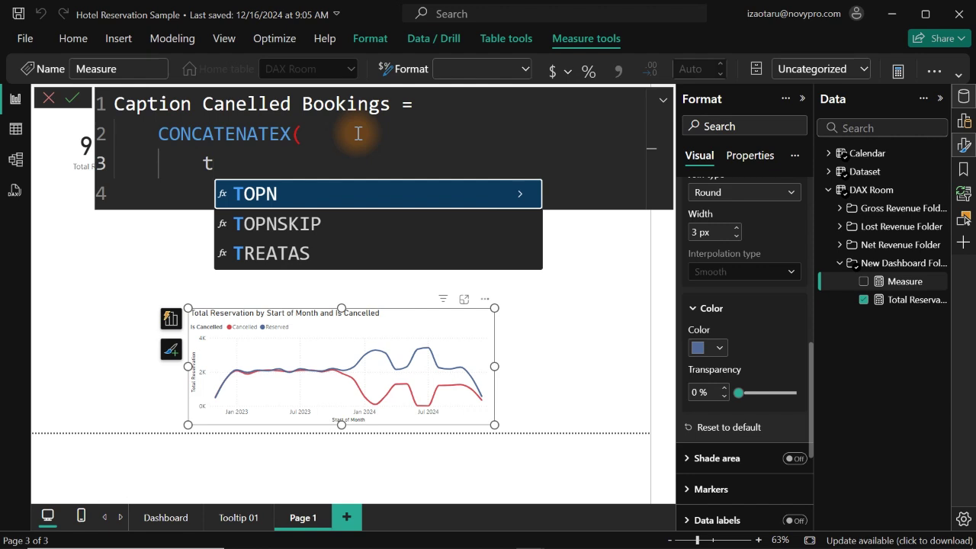
key("Tab")
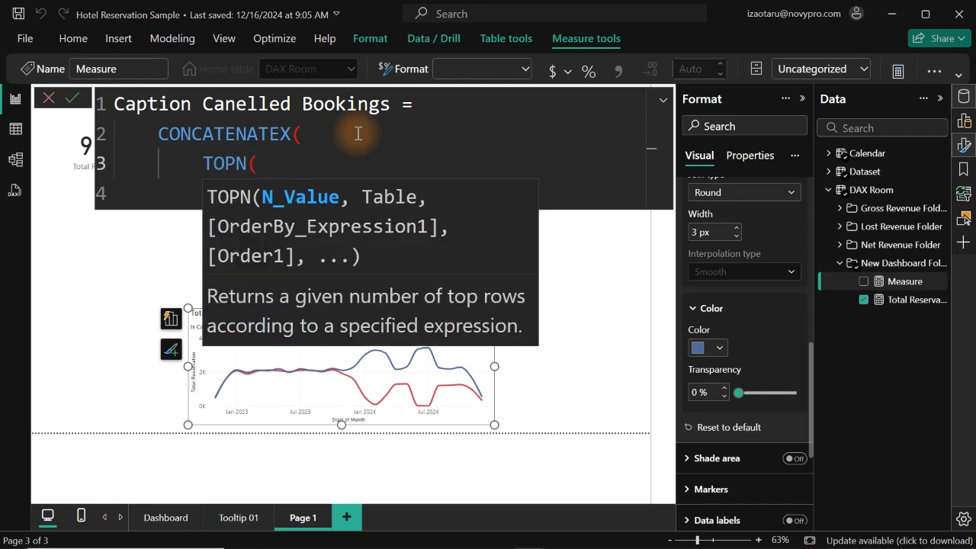
scroll(357, 133, "down", 2, "ctrl")
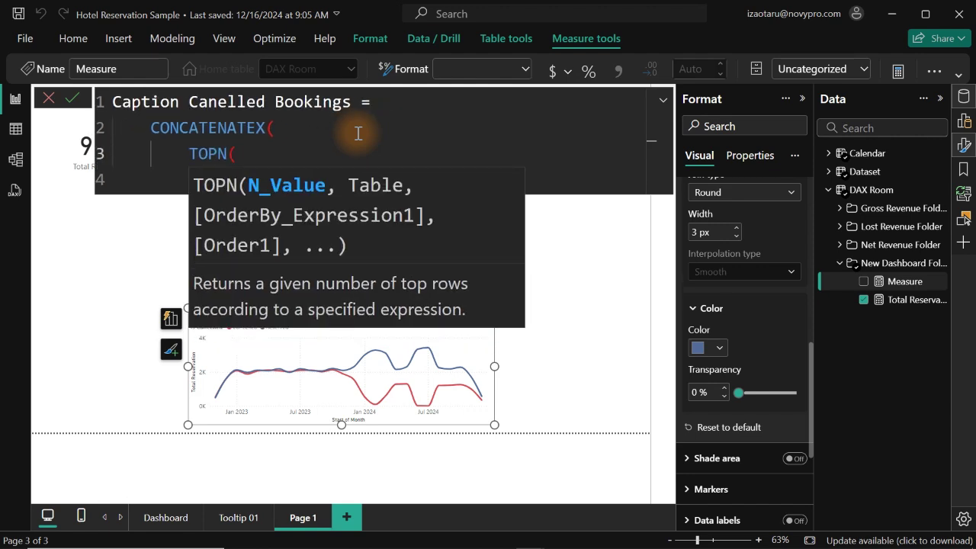
key("shift+Return")
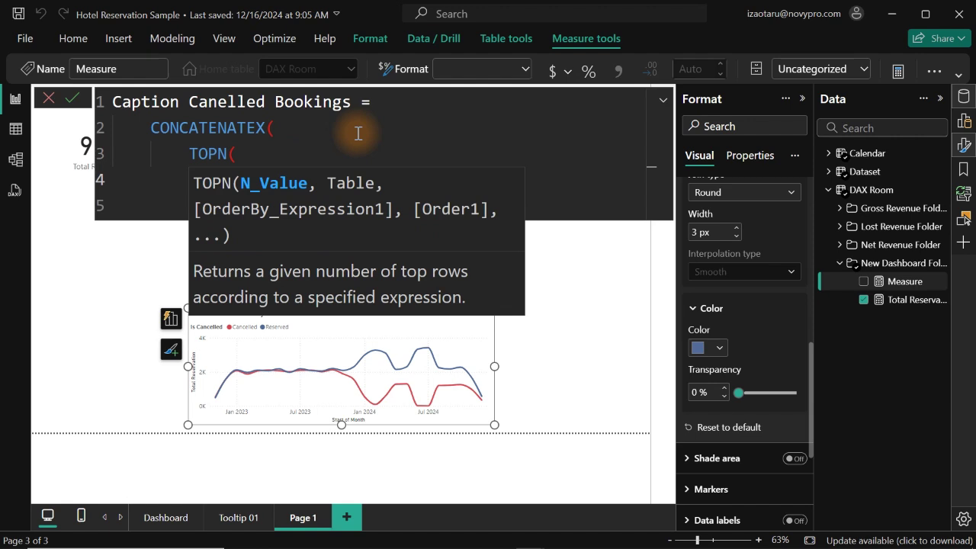
key("Tab")
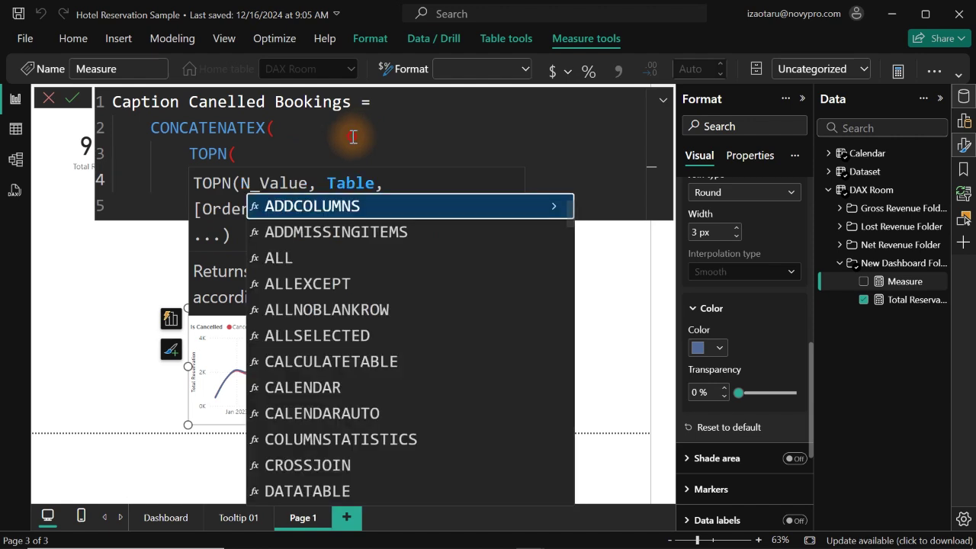
type("2,")
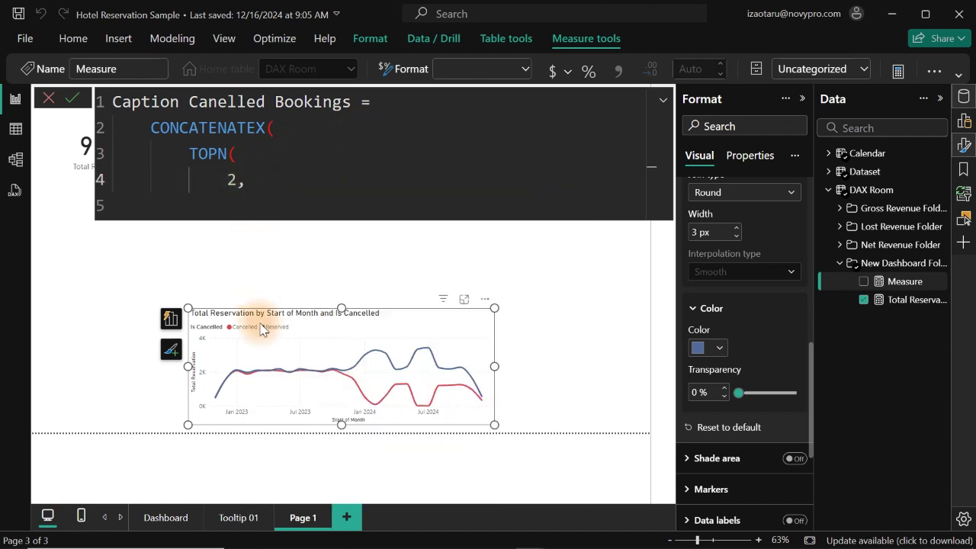
Step: Nest a SUMMARIZE as TOPN's table argument, containing a FILTER on the 'Calendar' table
mouse_move(262, 410)
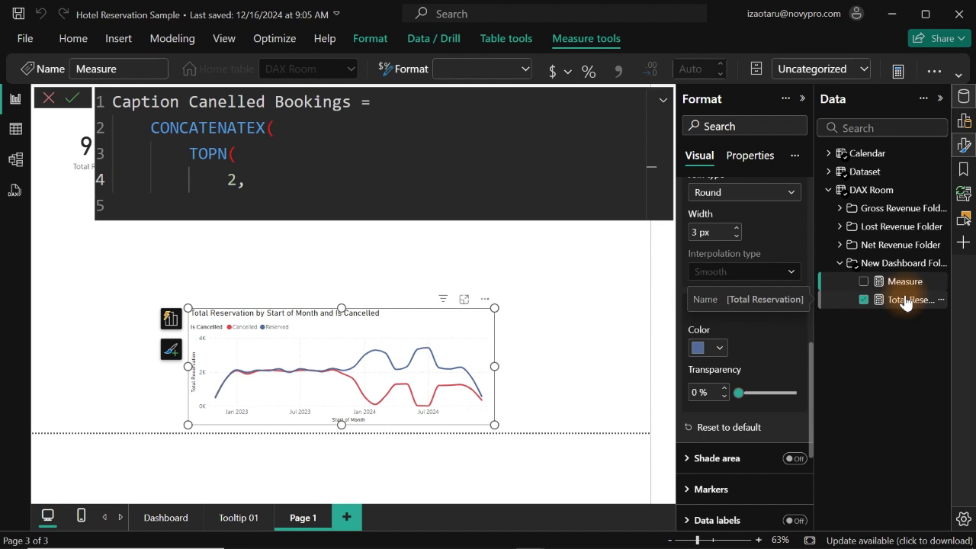
key("Return")
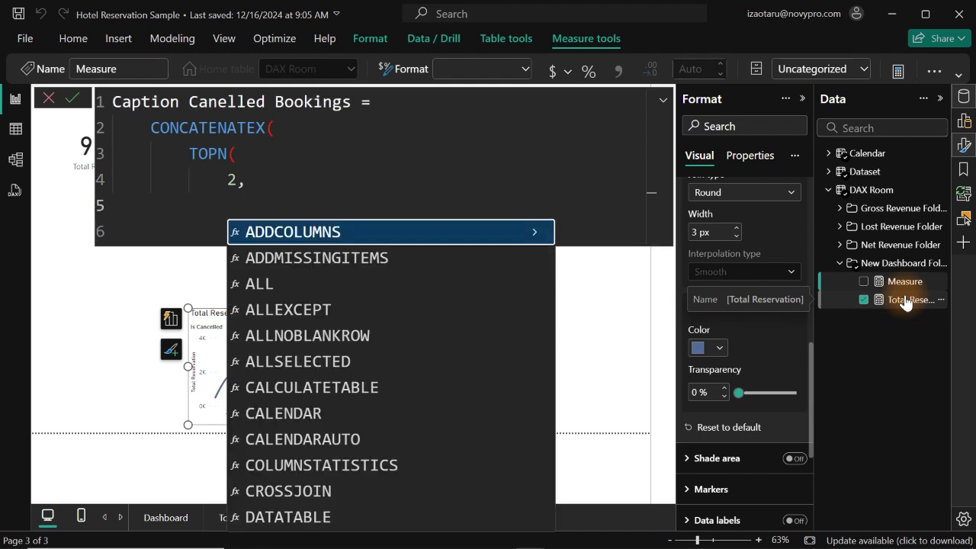
type("sum")
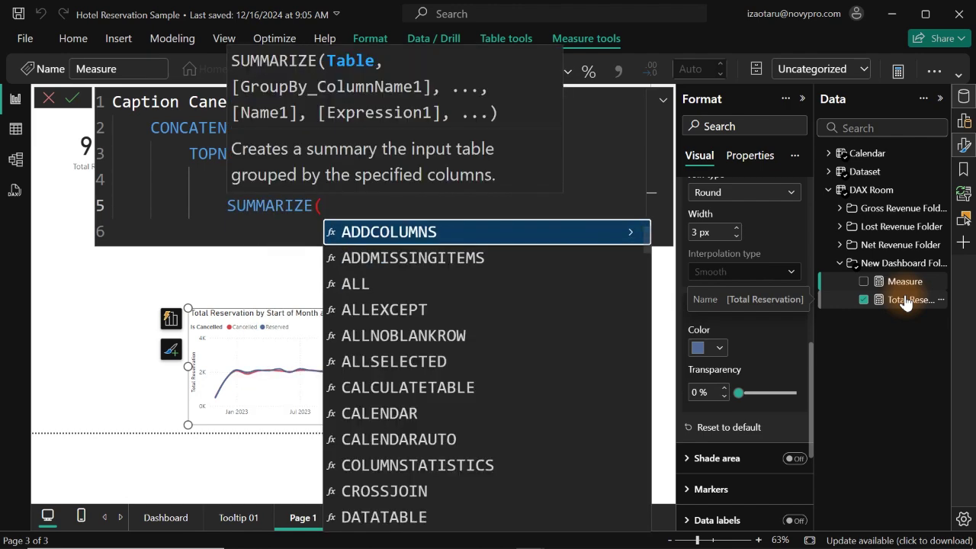
key("shift+Return")
type("fil")
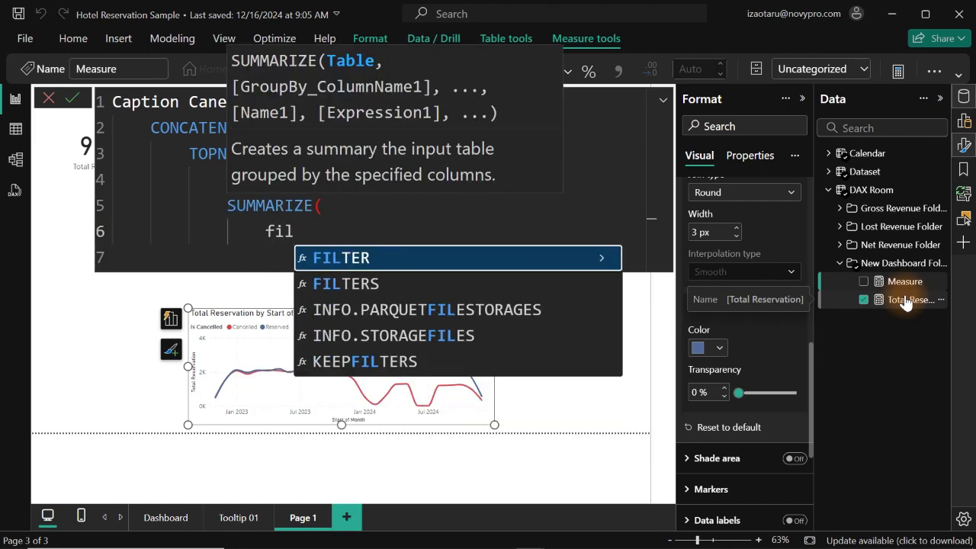
key("Tab")
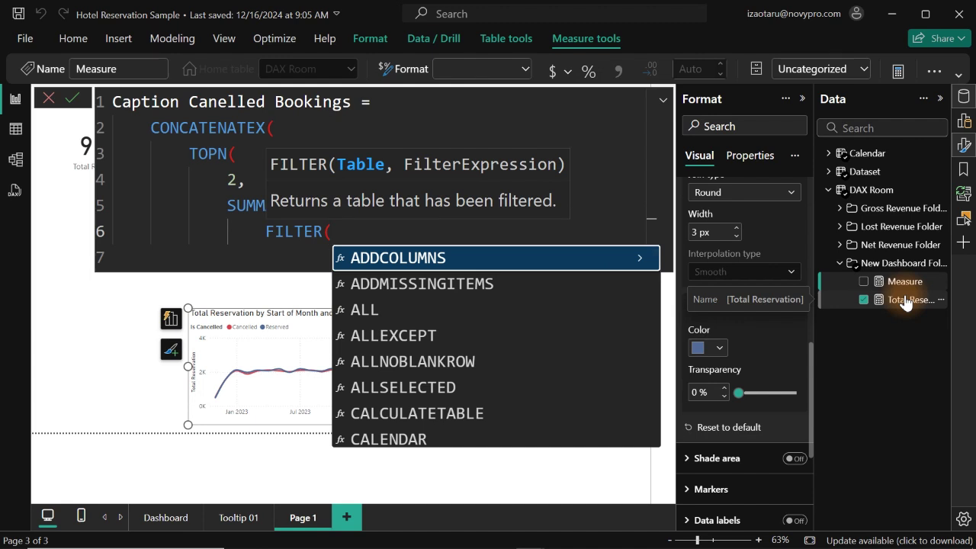
key("shift+Return")
type("cal")
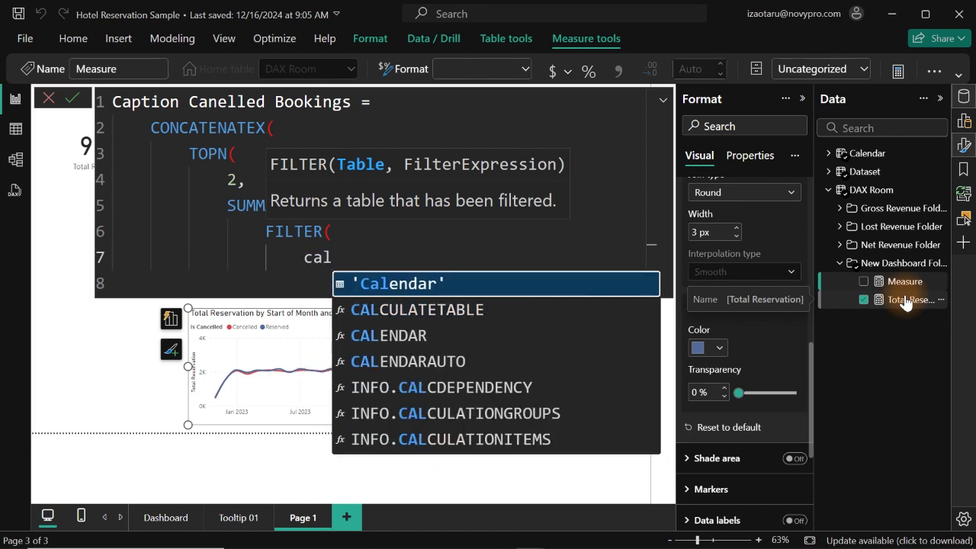
key("Tab")
type(",")
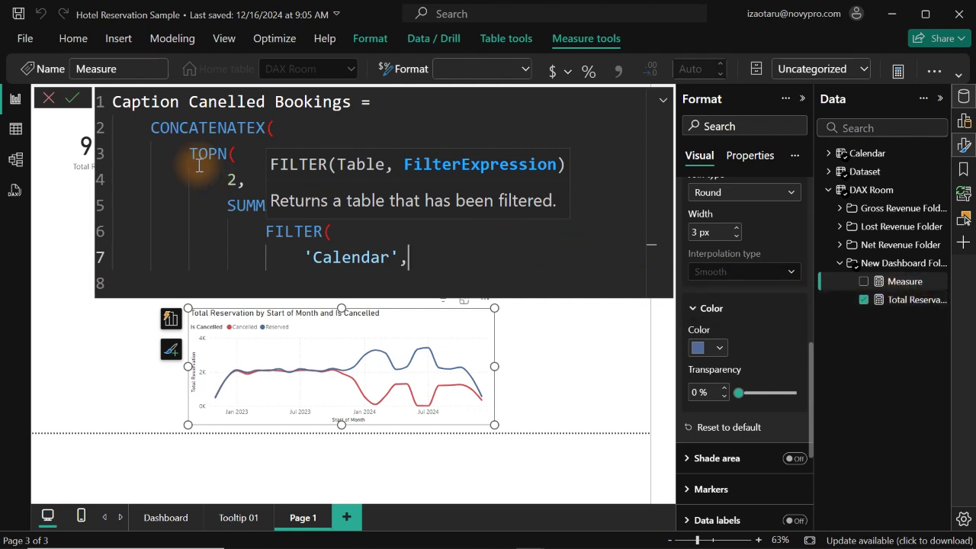
Step: Comment out all the expression lines from CONCATENATEX to 'Calendar' and commit the Caption Canelled Bookings measure
left_click_drag(149, 128, 482, 266)
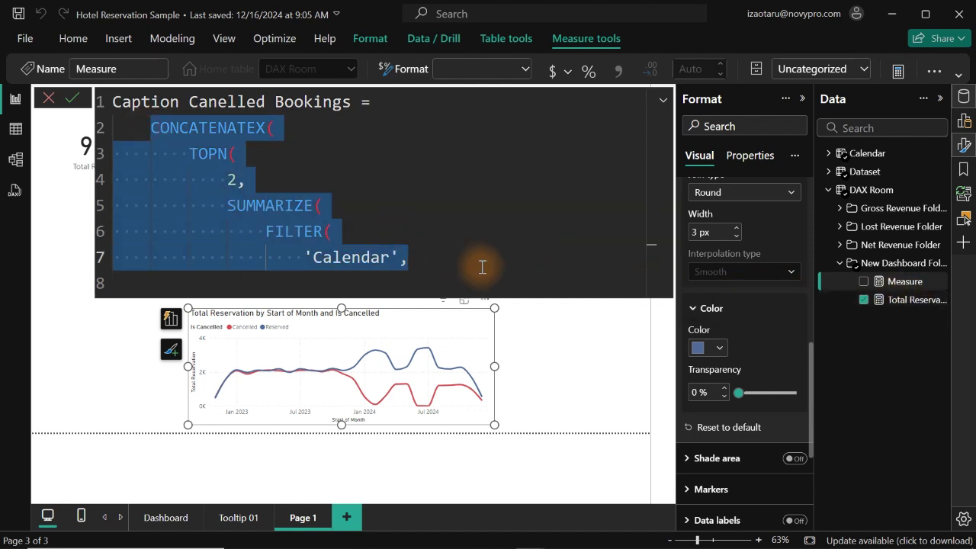
key("ctrl+slash")
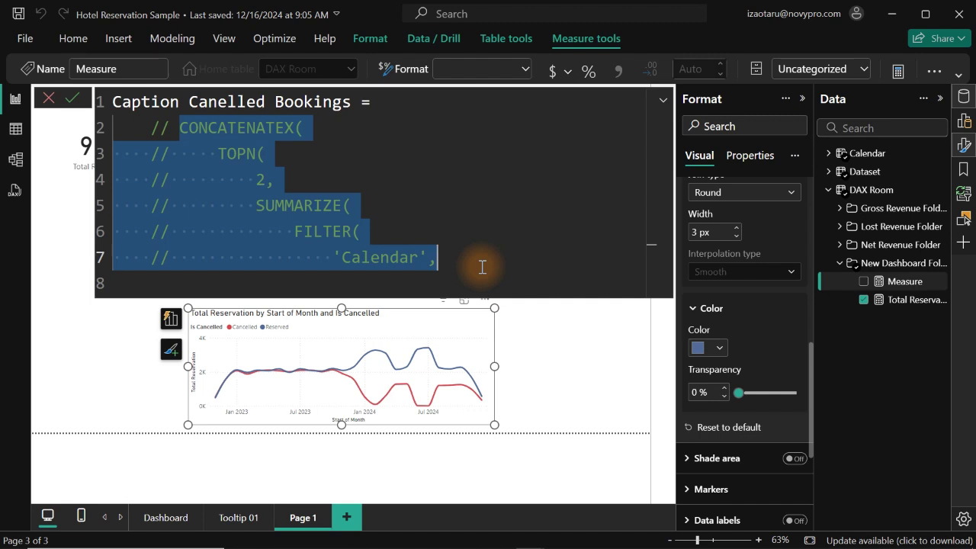
key("Return")
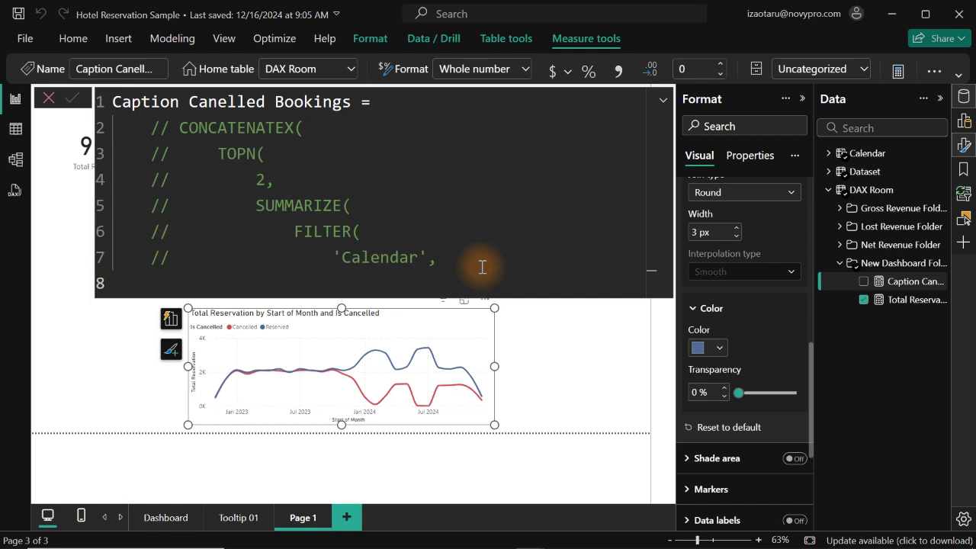
Step: Create another measure in New Dashboard Folder named Cancelled Bookings, with its expression starting on a second line
right_click(927, 302)
left_click(836, 92)
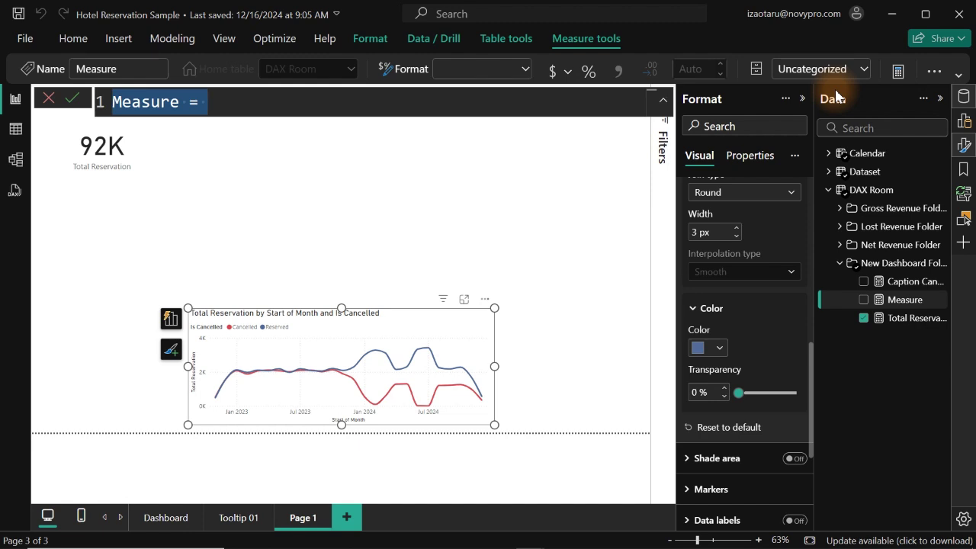
type("C")
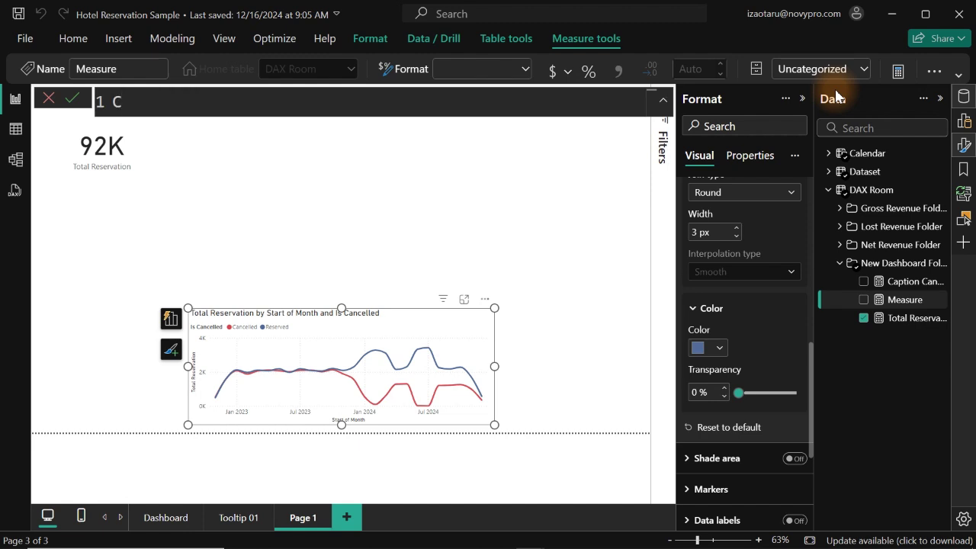
type("ancelled Bookin")
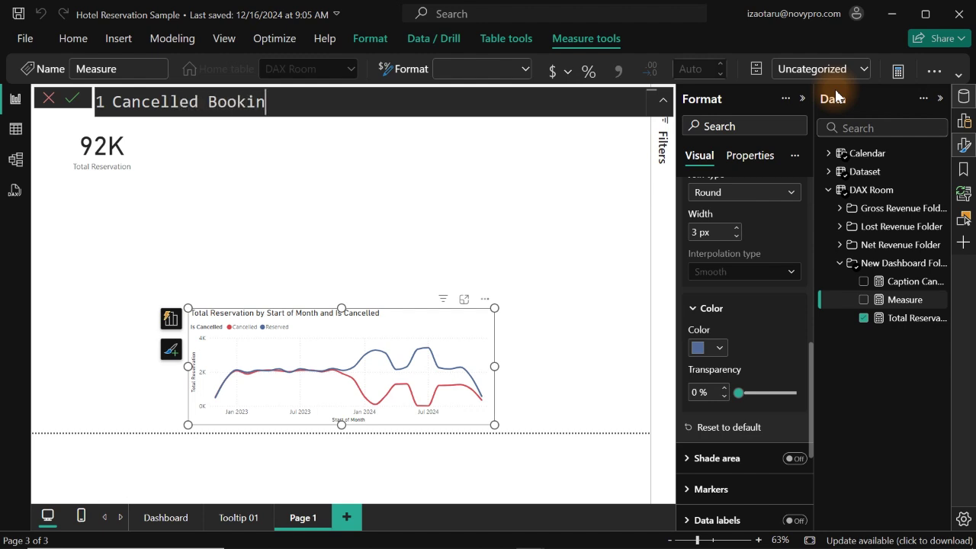
type("gs =")
key("shift+Return")
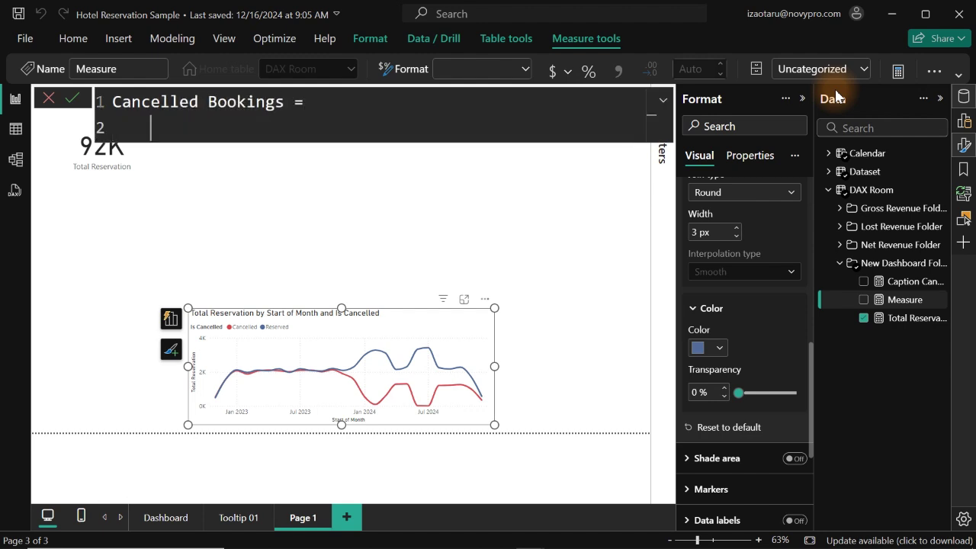
Step: Start the Cancelled Bookings expression with a CALCULATE function that takes [Total Reservation] as its first argument, followed by a new line
key("Tab")
type("cal")
key("Tab")
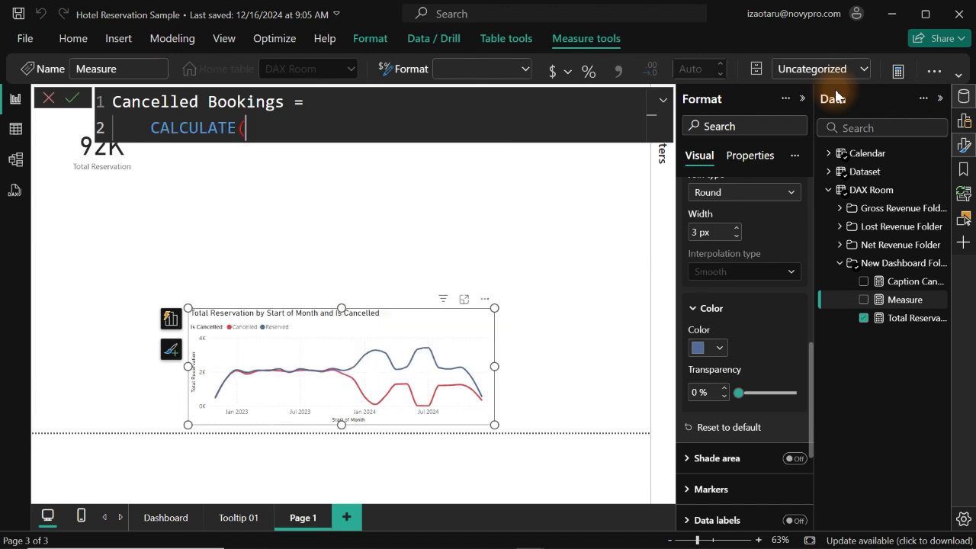
type("(")
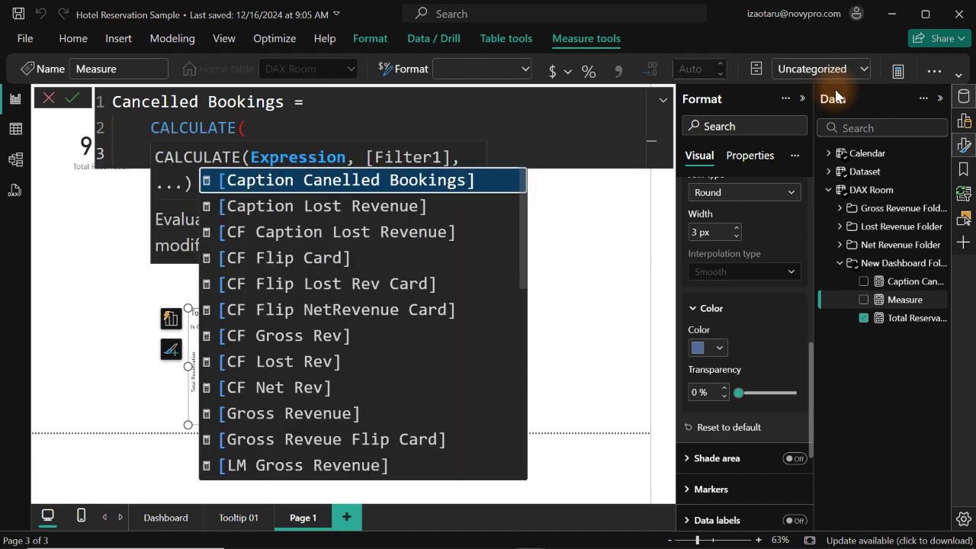
type("tot")
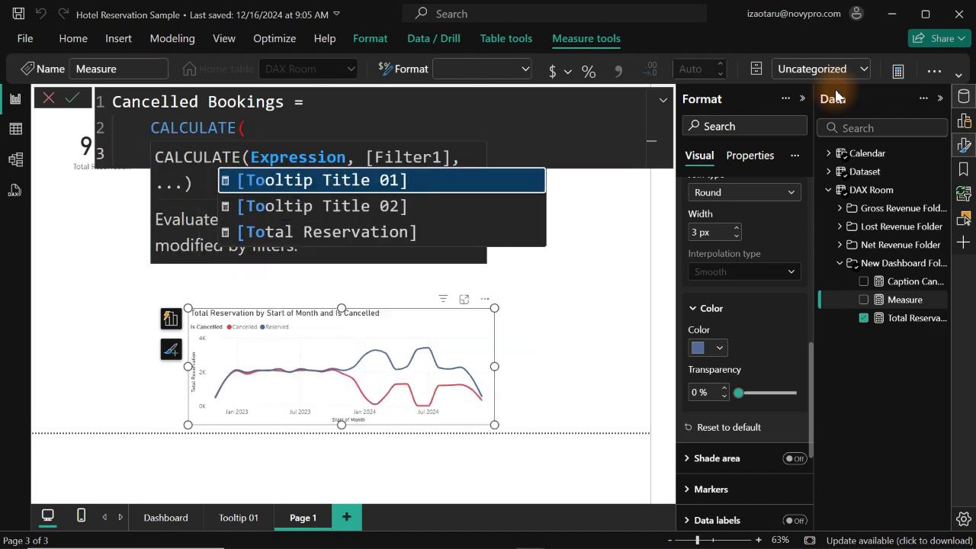
key("Tab")
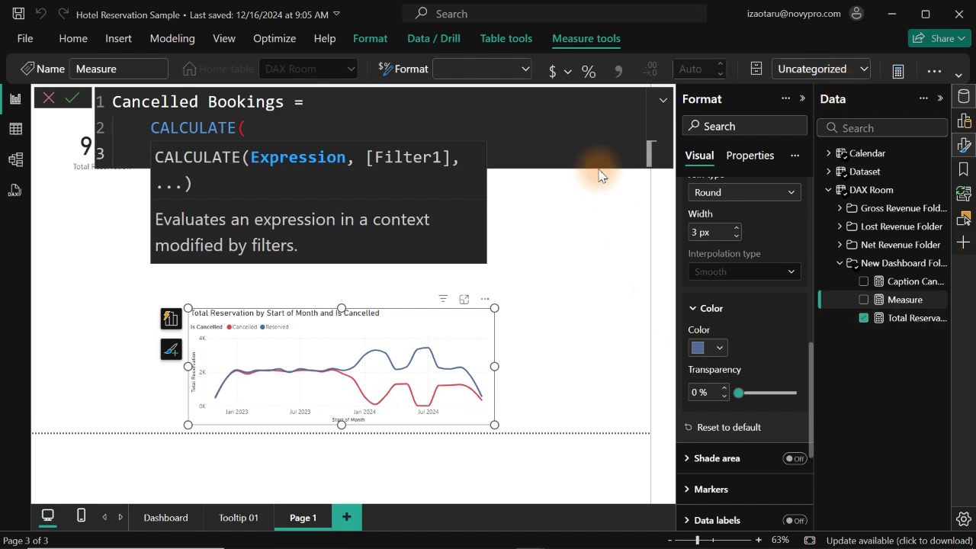
key("Escape")
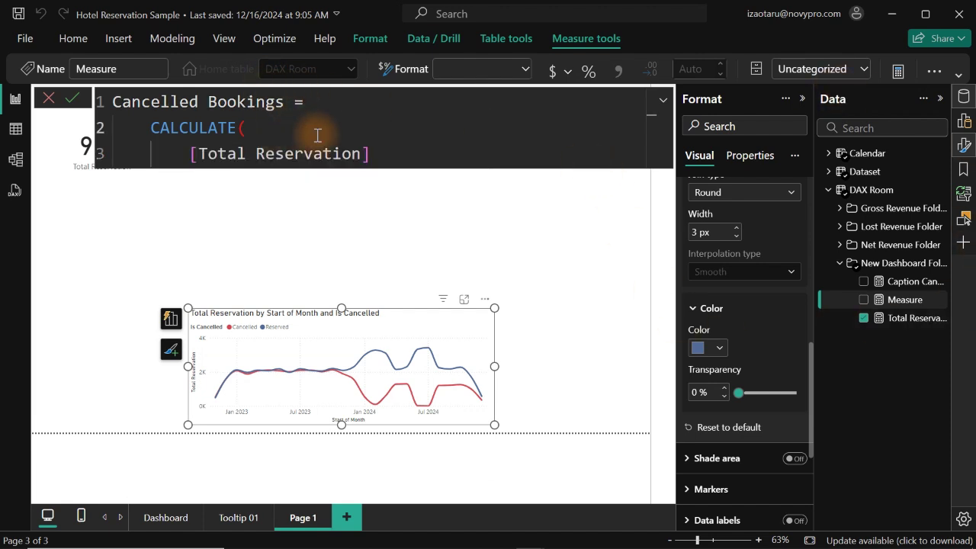
left_click(373, 152)
type(",")
key("Return")
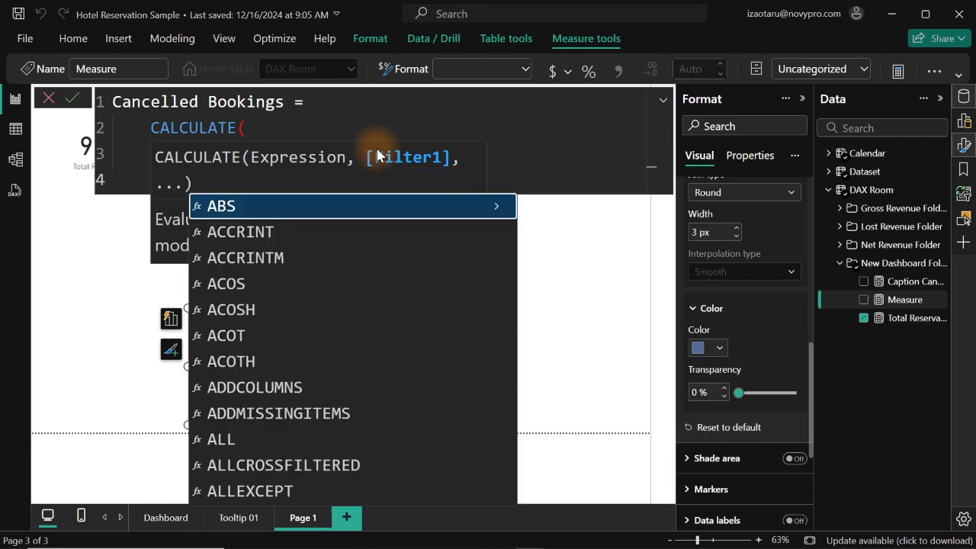
key("Escape")
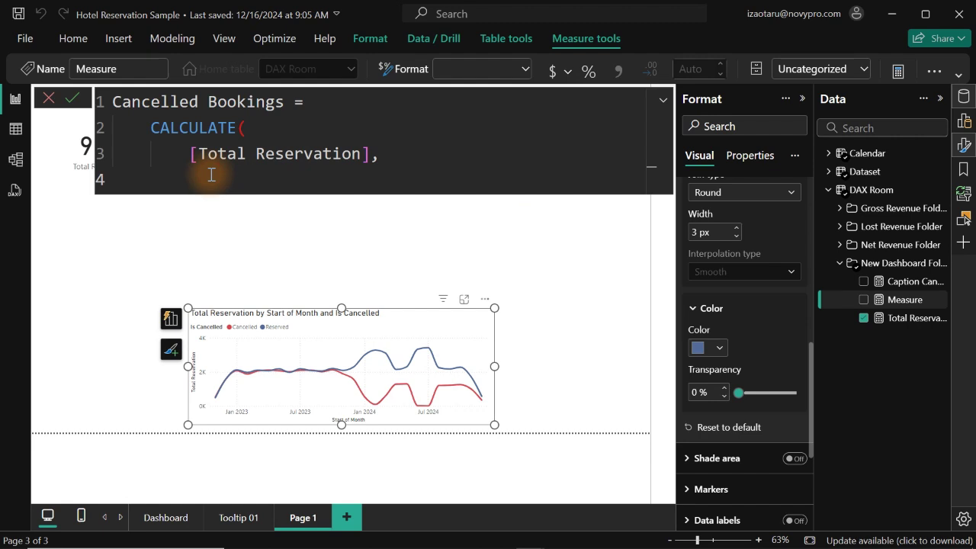
Step: Add the filter 'Dataset'[Cancellation Status] = "Yes", close the CALCULATE function on its own line and commit the Cancelled Bookings measure
type("can")
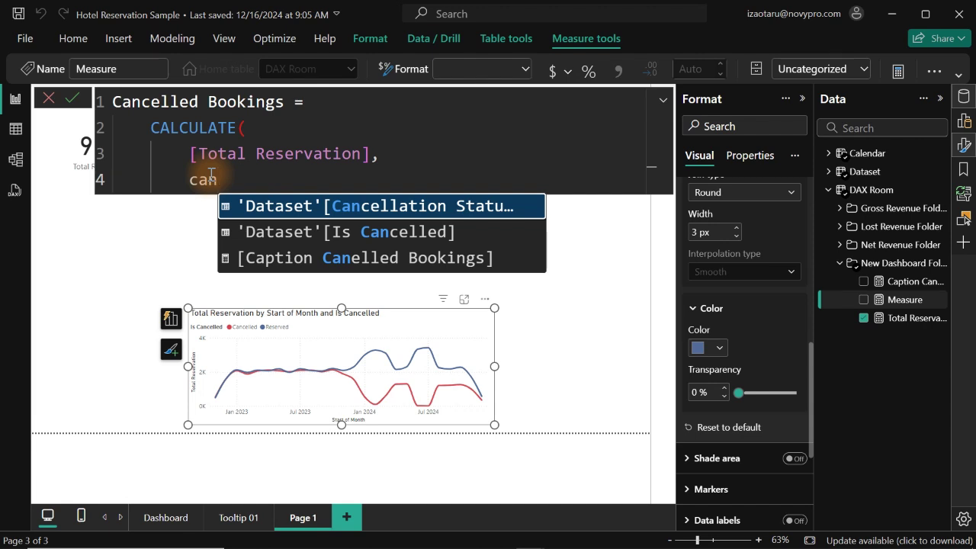
key("Down")
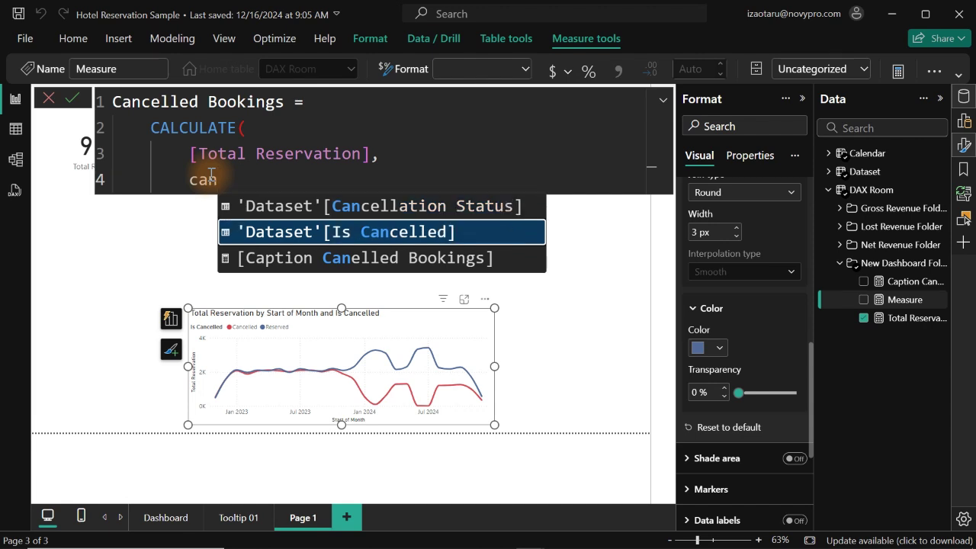
key("Down")
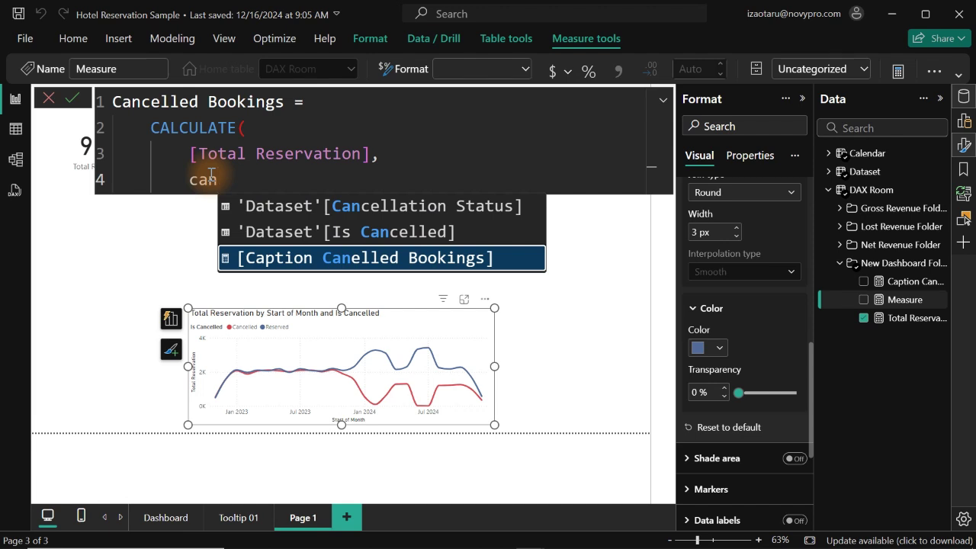
key("Up")
key("Up")
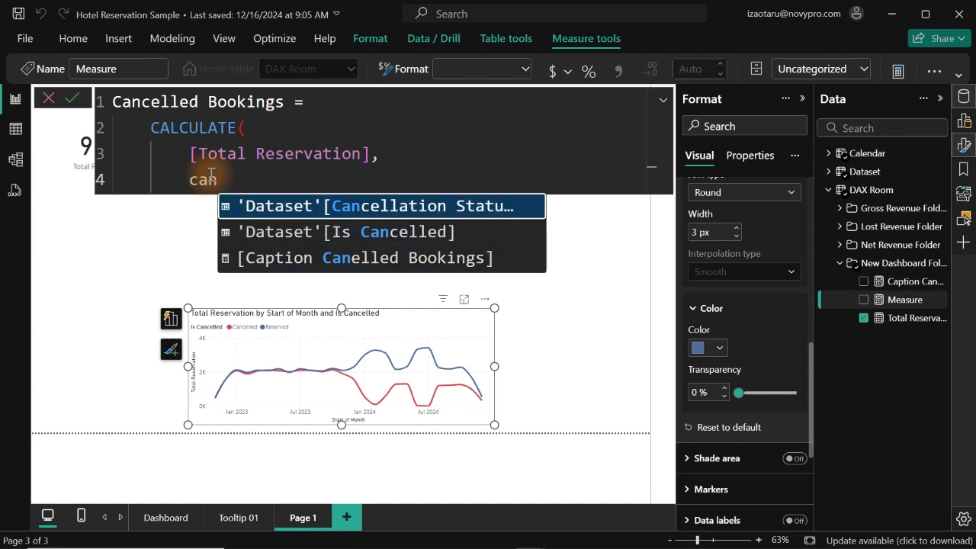
key("Tab")
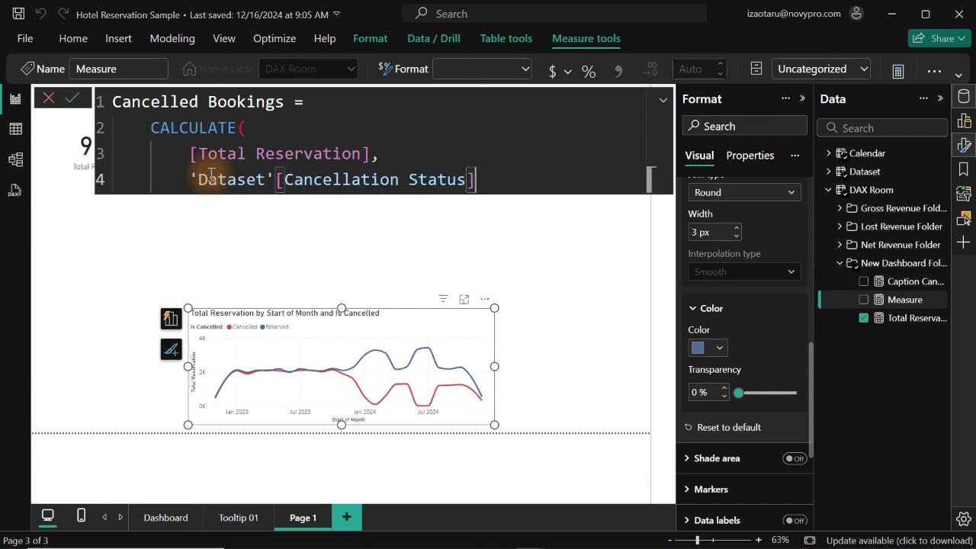
type("\"")
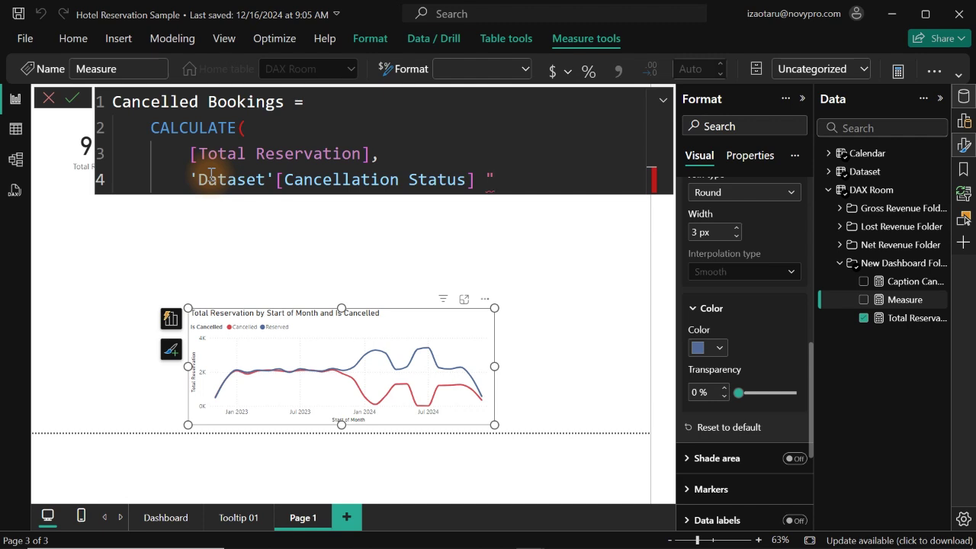
type("Yes\"")
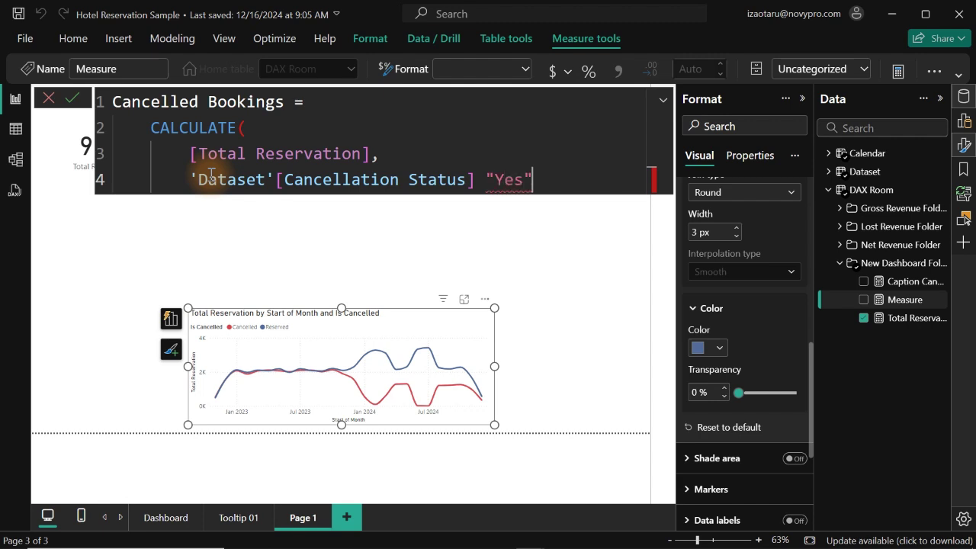
left_click(480, 179)
type("=")
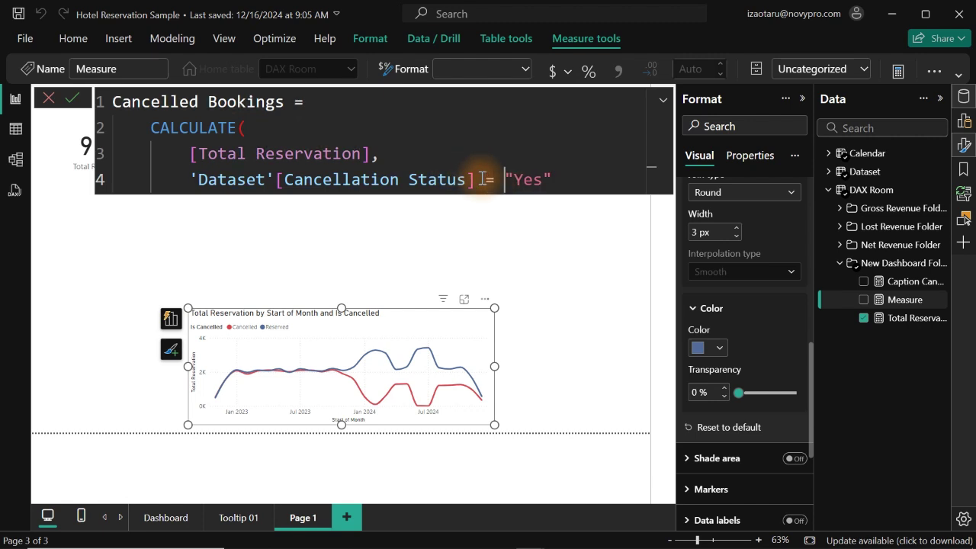
key("Return")
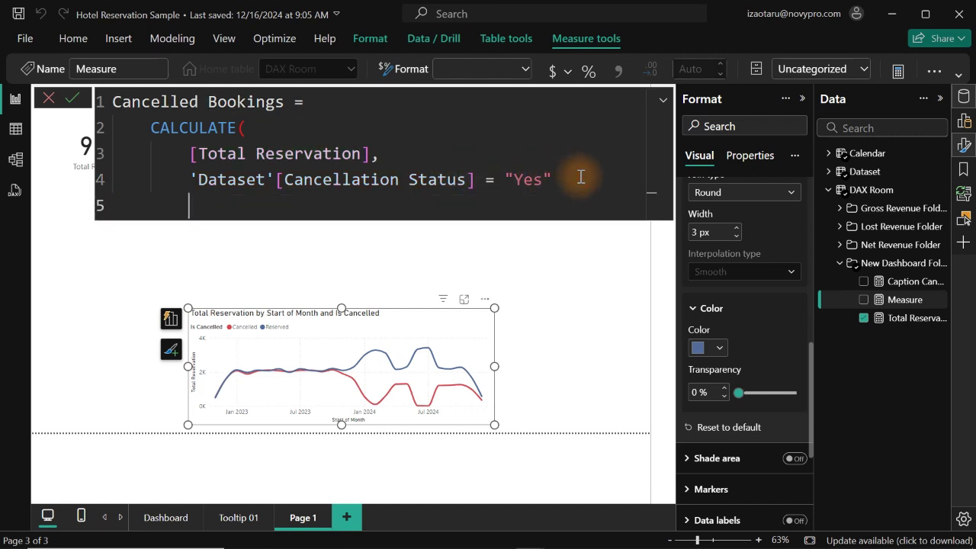
type(")")
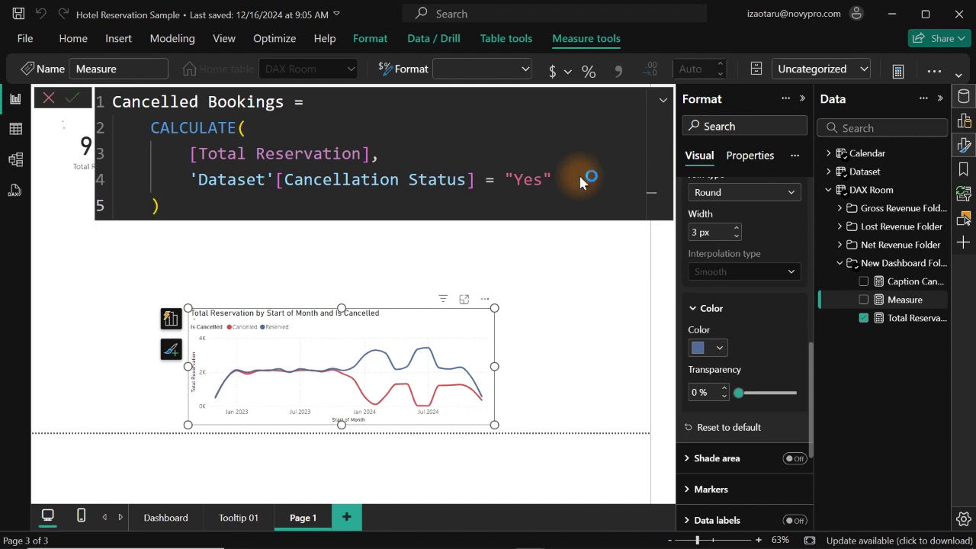
key("Return")
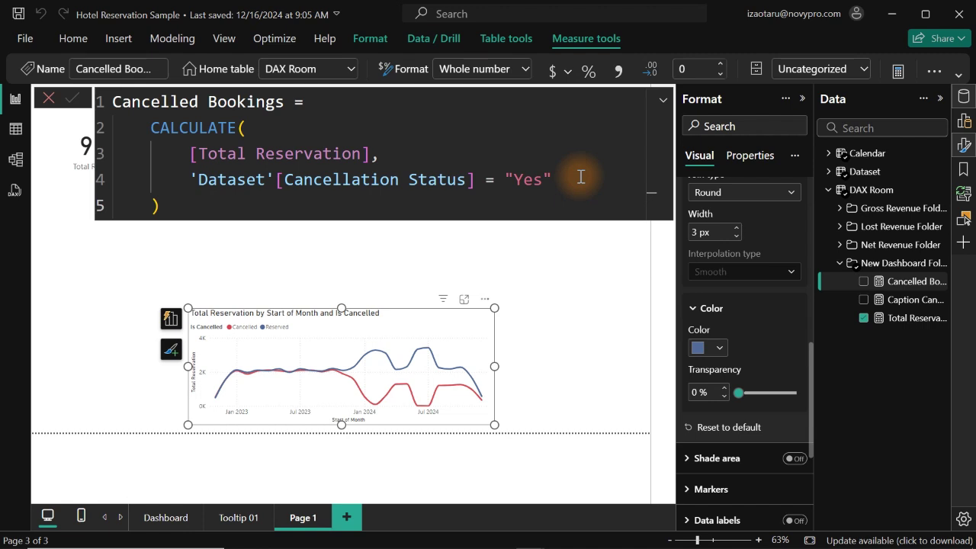
Step: Copy the whole Cancelled Bookings formula and paste it into a new measure in New Dashboard Folder
left_click(439, 155)
key("ctrl+a")
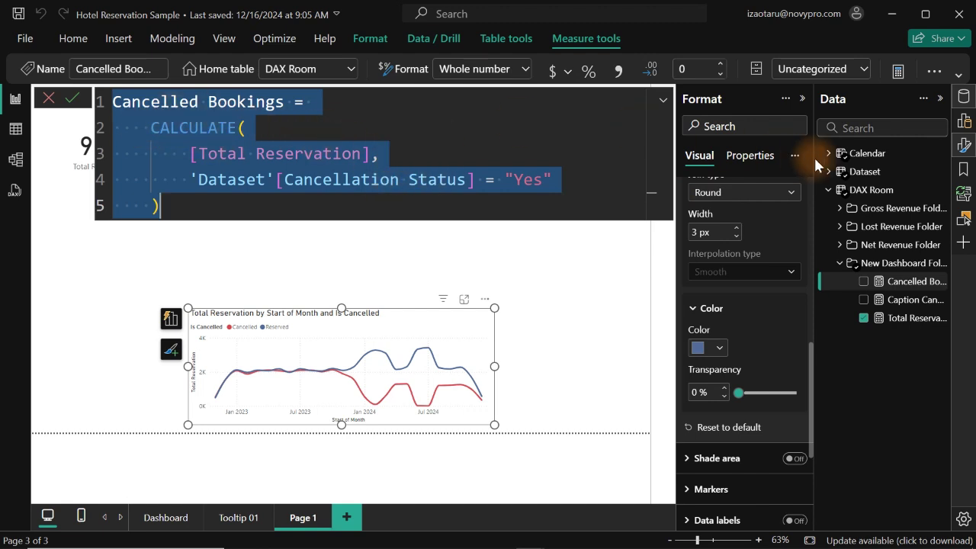
right_click(921, 286)
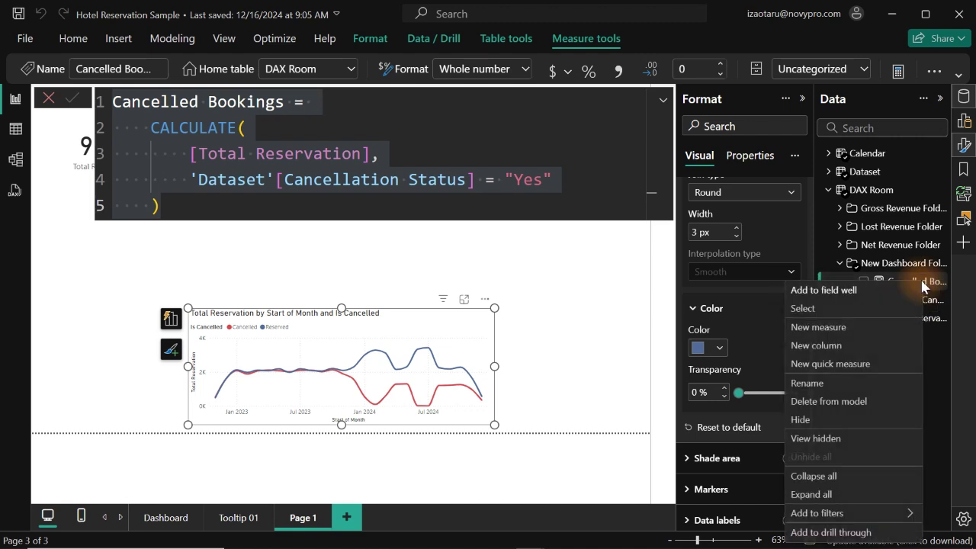
left_click(808, 326)
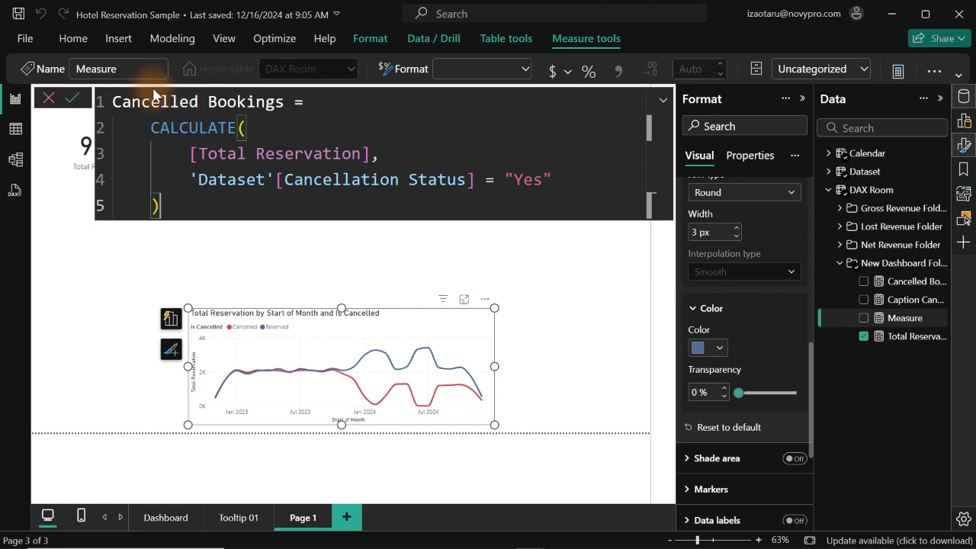
Step: Rename the copied measure Reserved Bookings, set its Cancellation Status filter to "No" and commit it
double_click(166, 101)
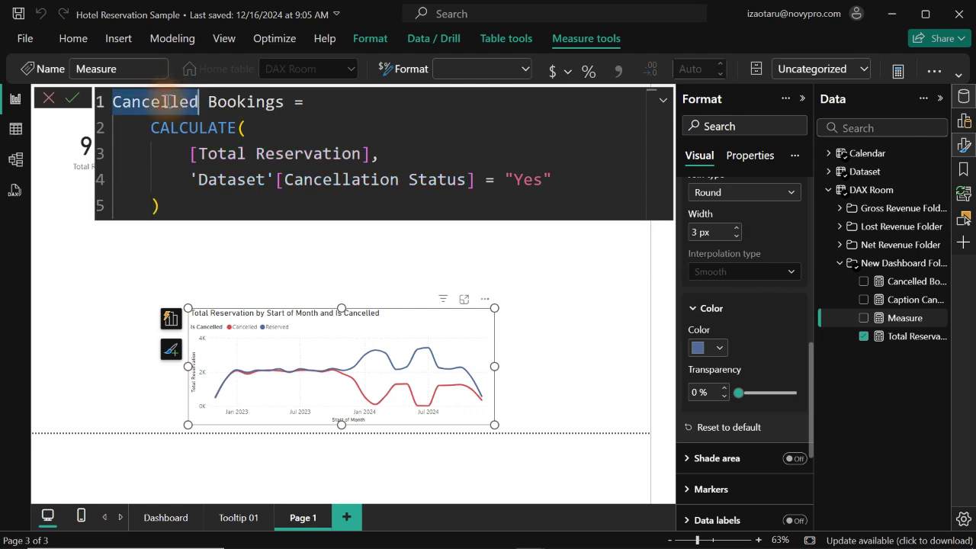
type("Rese")
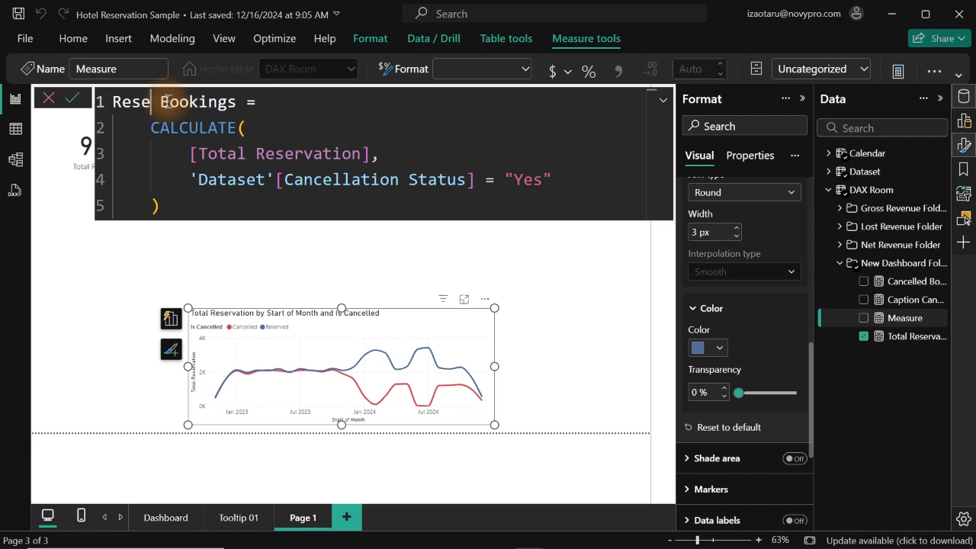
type("rved")
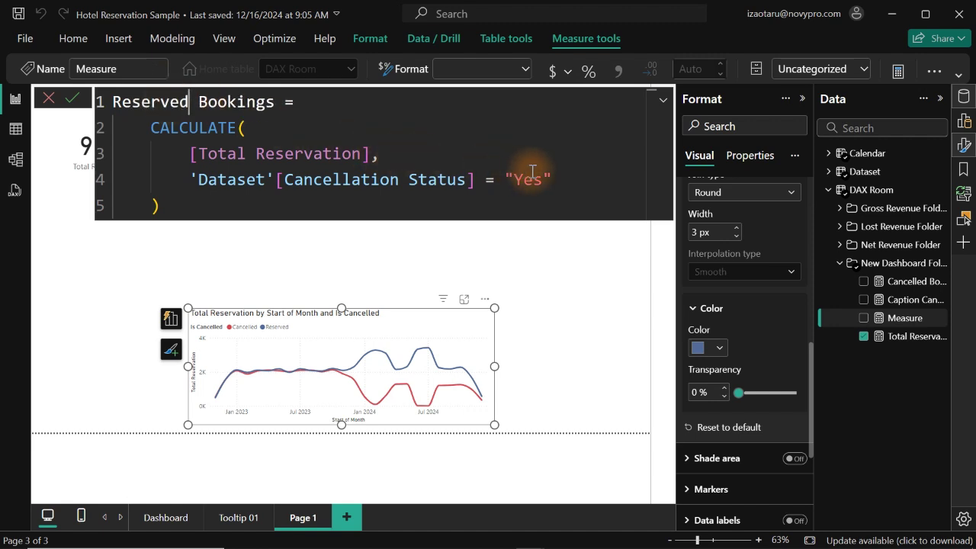
double_click(531, 175)
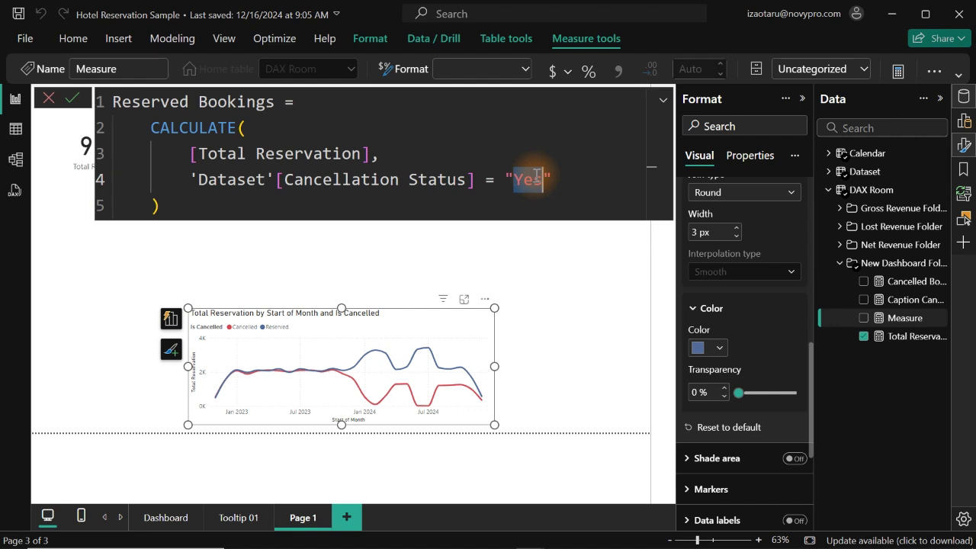
type("No")
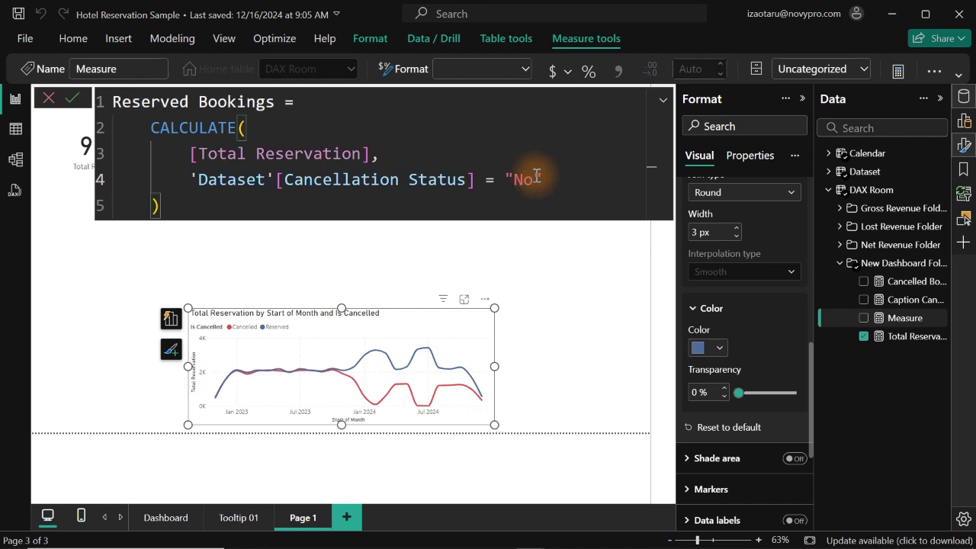
key("Return")
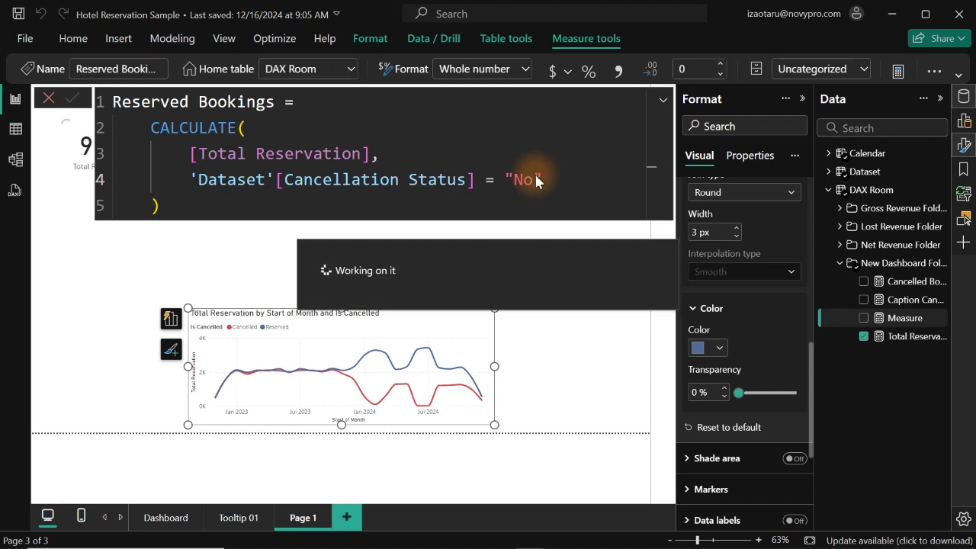
Step: Examine the distinct values of the Cancellation Status column in the Dataset table's data
left_click(16, 130)
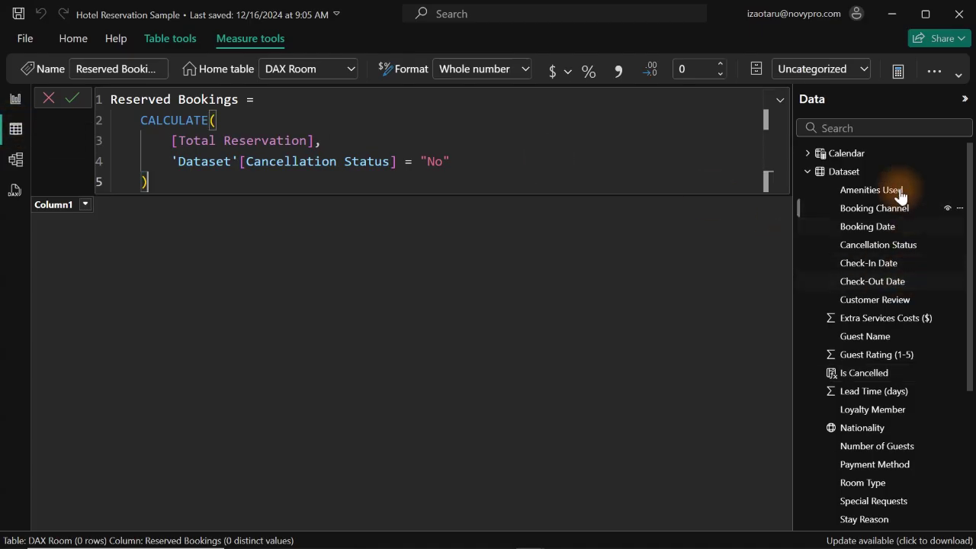
left_click(869, 200)
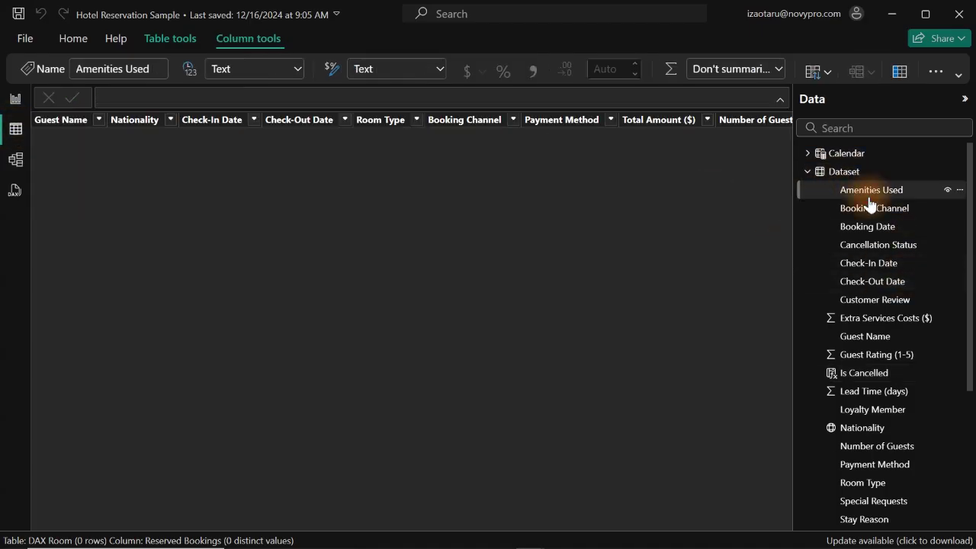
left_click(702, 526)
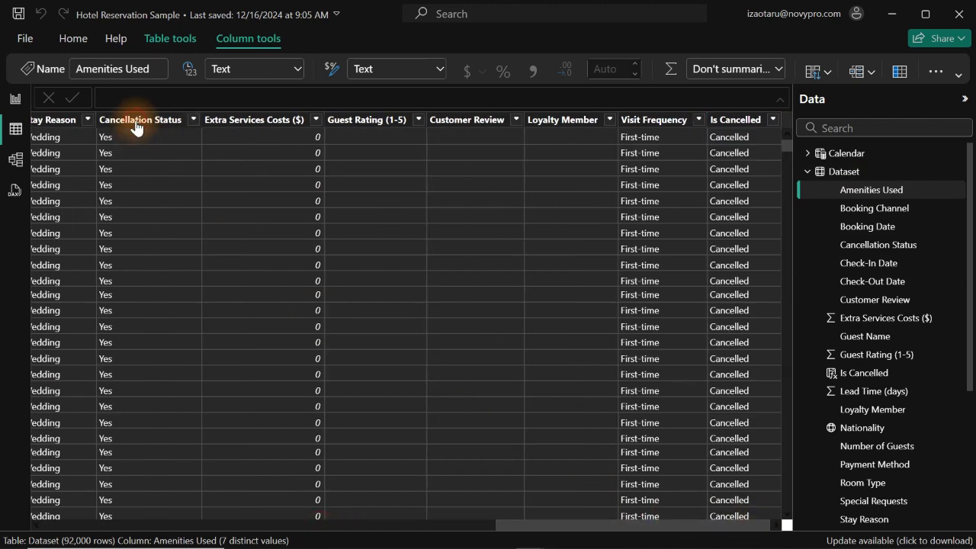
left_click(136, 122)
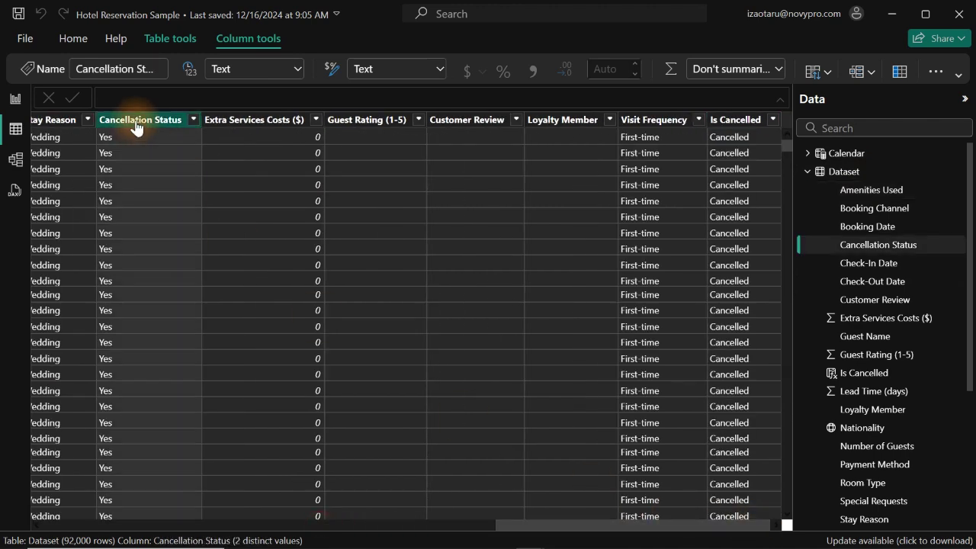
left_click(193, 122)
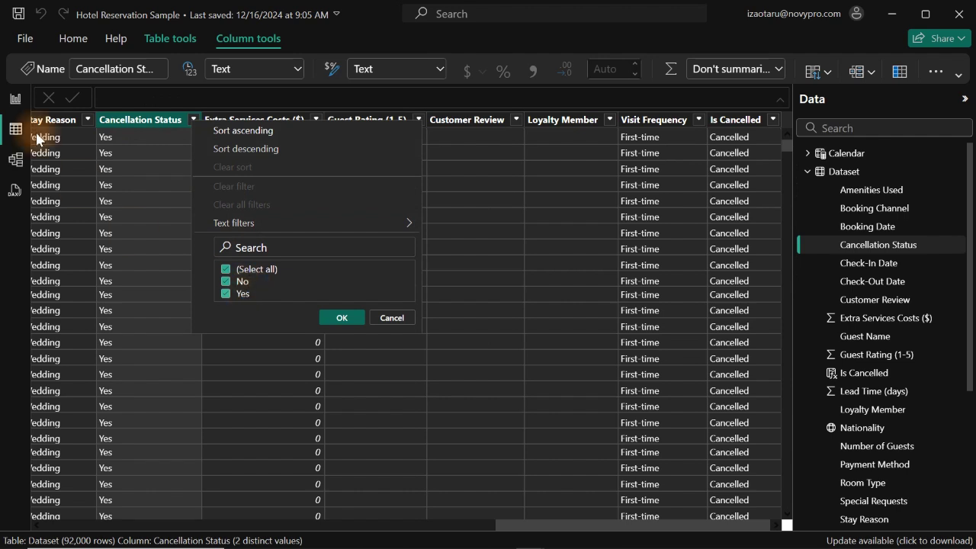
Step: Return to the report page and review the Cancellation Status filter value in the Reserved Bookings measure
left_click(14, 99)
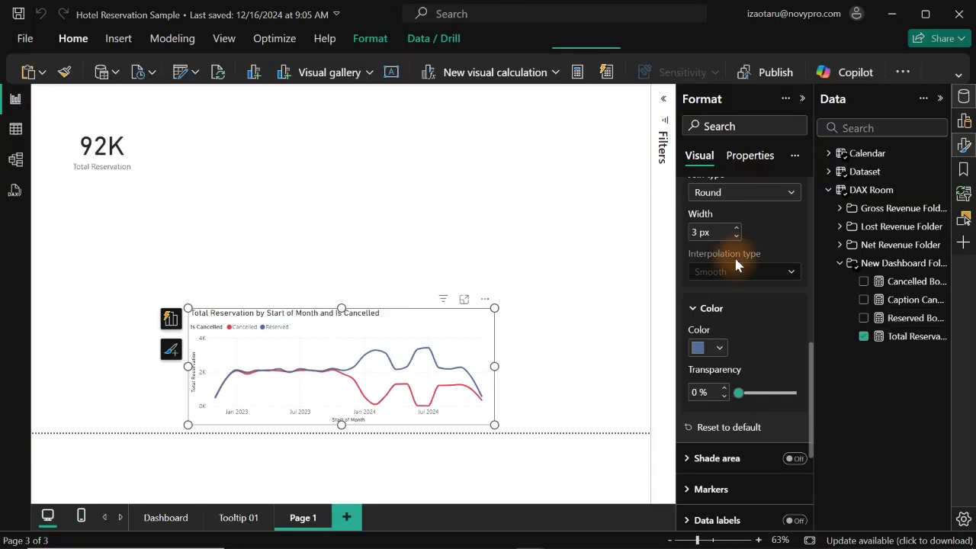
left_click(894, 323)
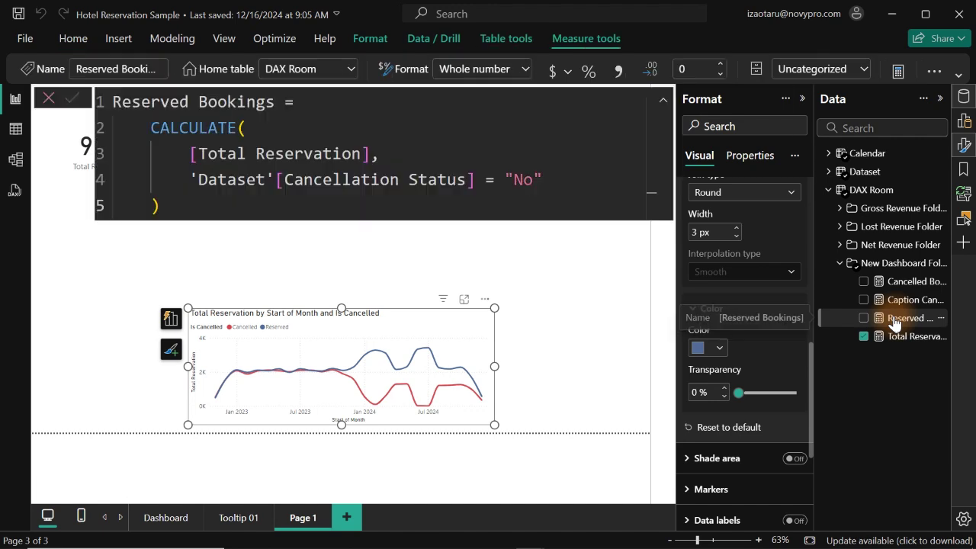
left_click_drag(529, 184, 522, 179)
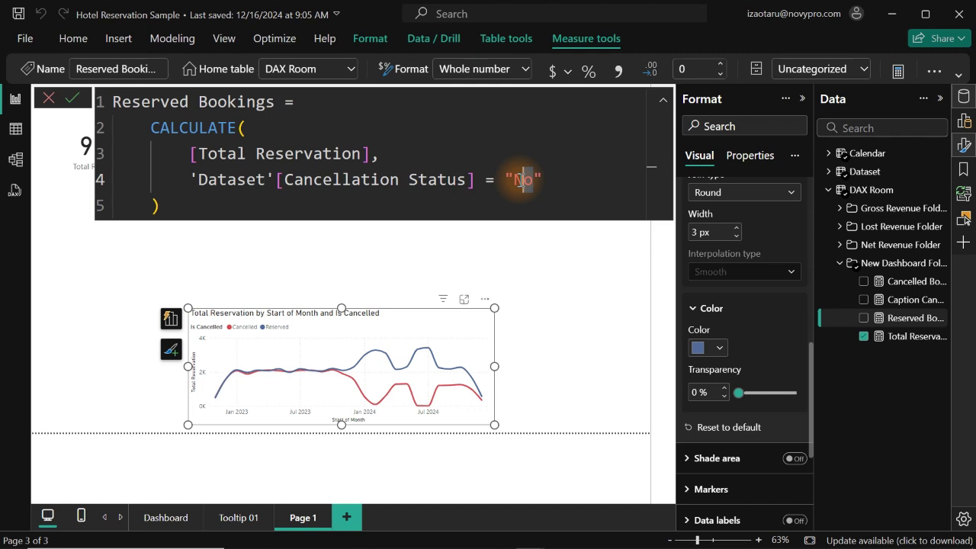
Step: Open the Caption Canelled Bookings measure and uncomment its CONCATENATEX, TOPN, SUMMARIZE and FILTER lines
left_click(913, 305)
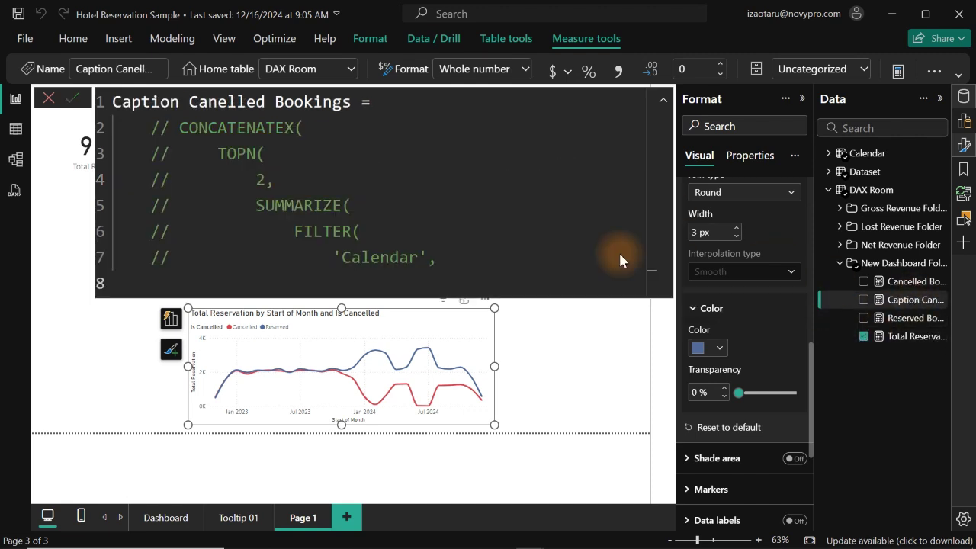
left_click_drag(141, 127, 401, 294)
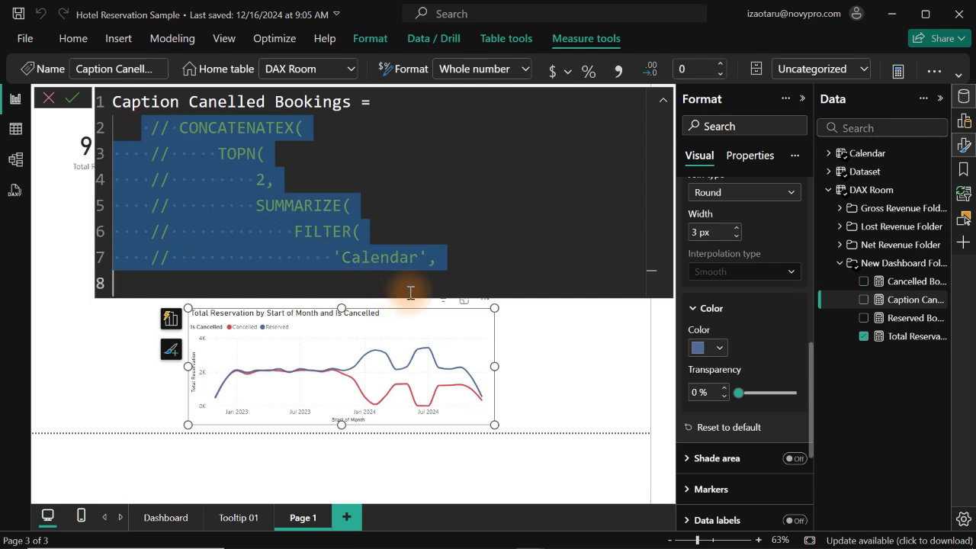
key("ctrl+slash")
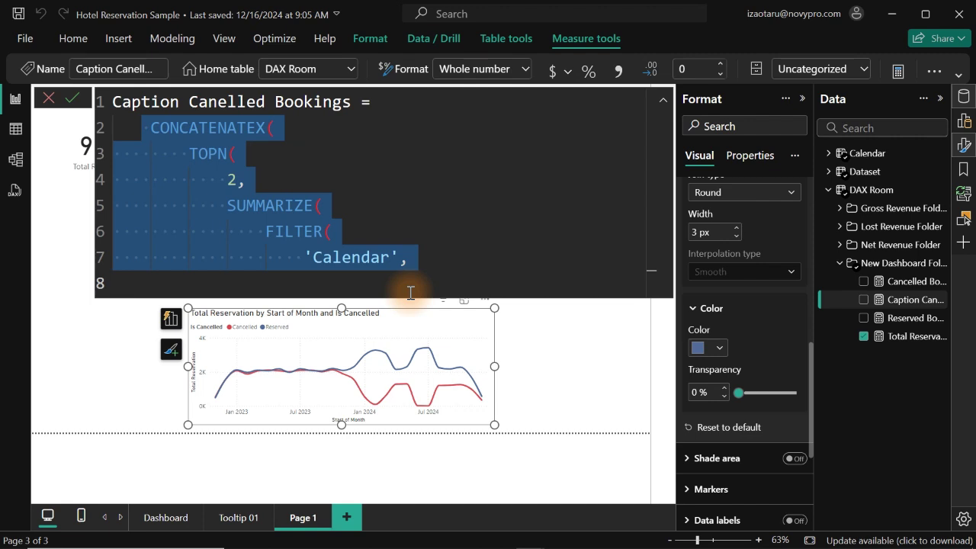
Step: Complete the FILTER over 'Calendar' with the condition [Cancelled Bookings] <> BLANK() and close the function
left_click(419, 264)
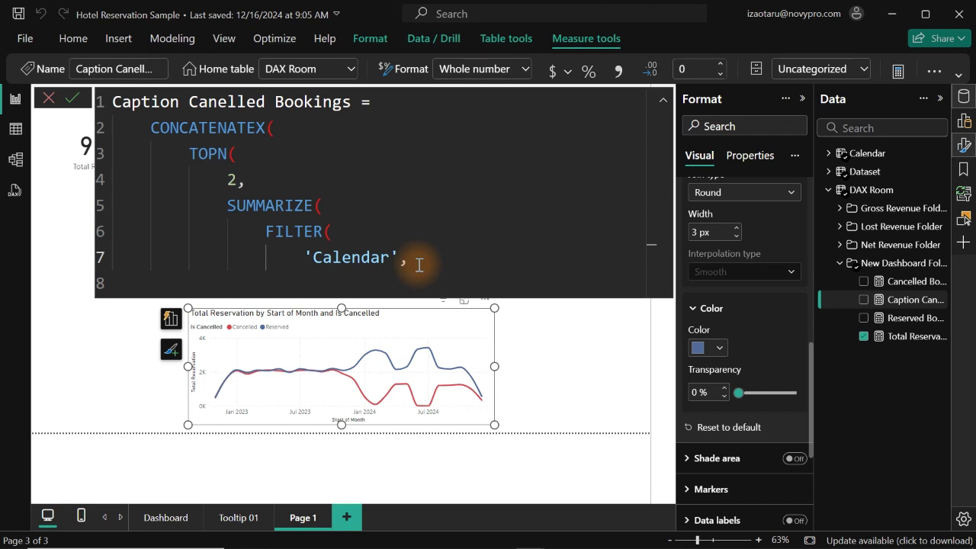
key("shift+Return")
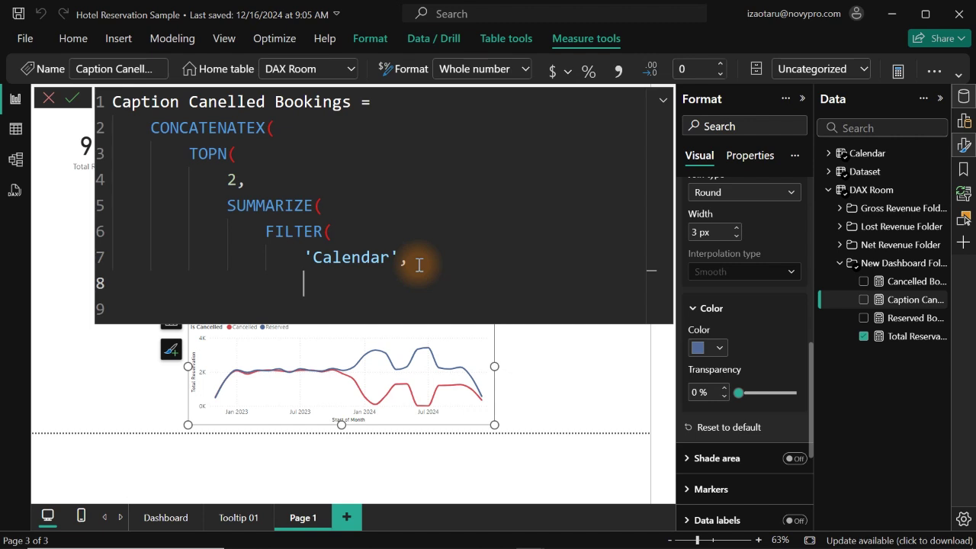
type("[ca")
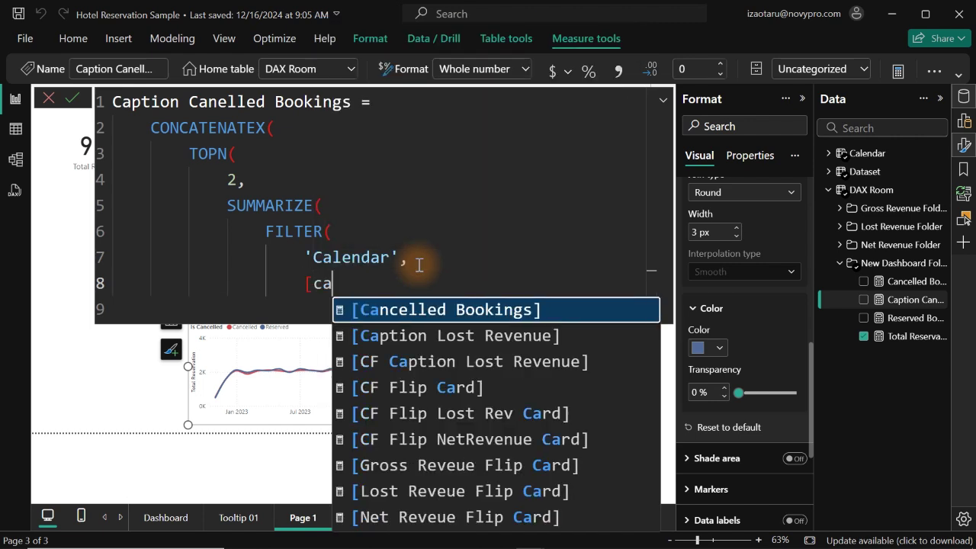
type("n")
key("Tab")
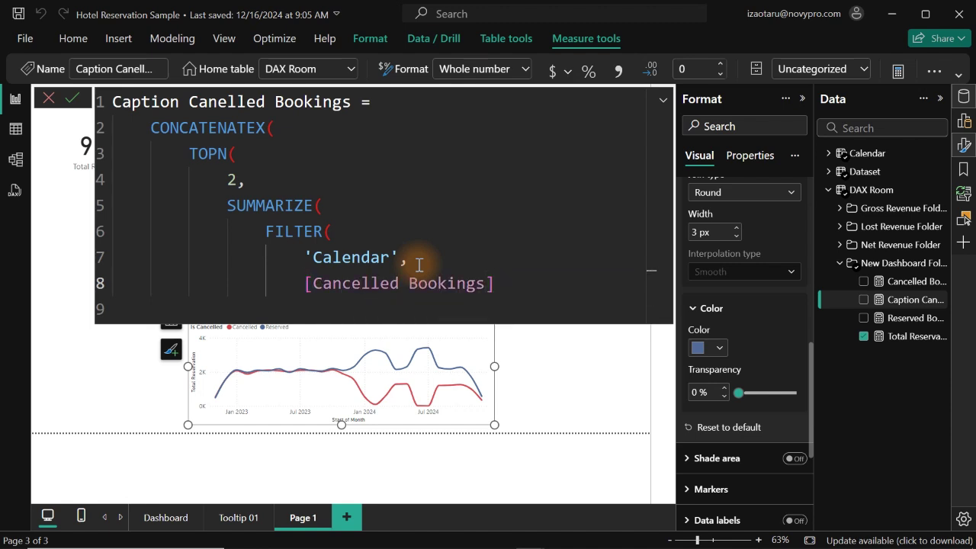
type("<> bl")
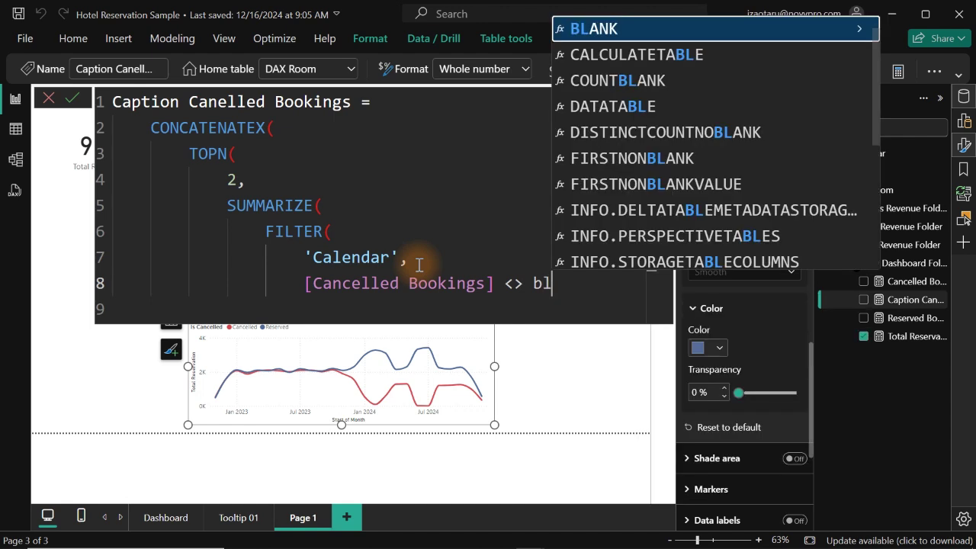
key("Tab")
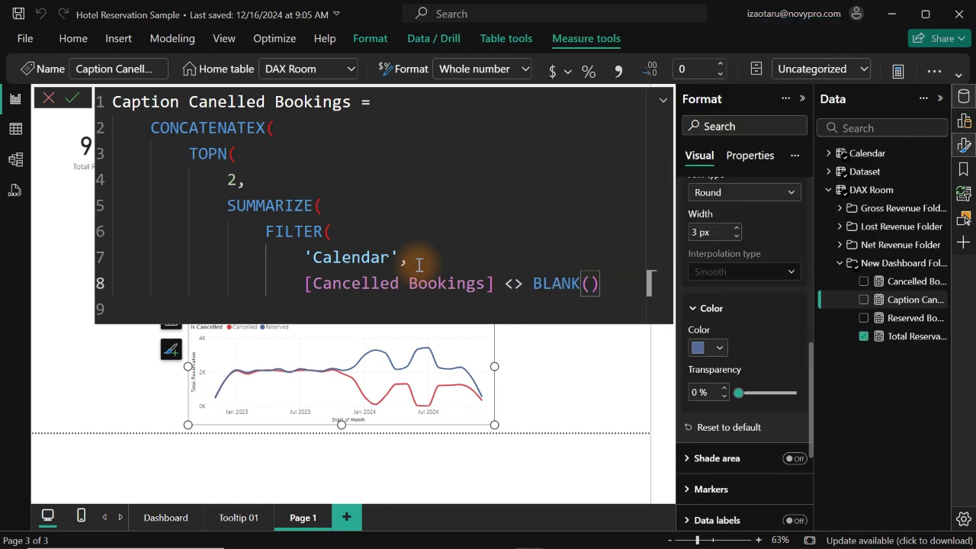
key("Return")
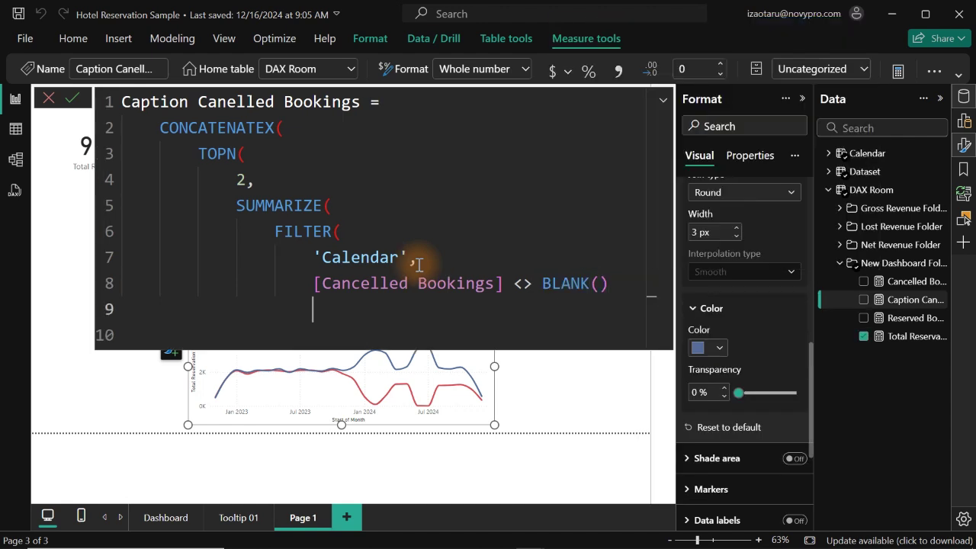
type("),")
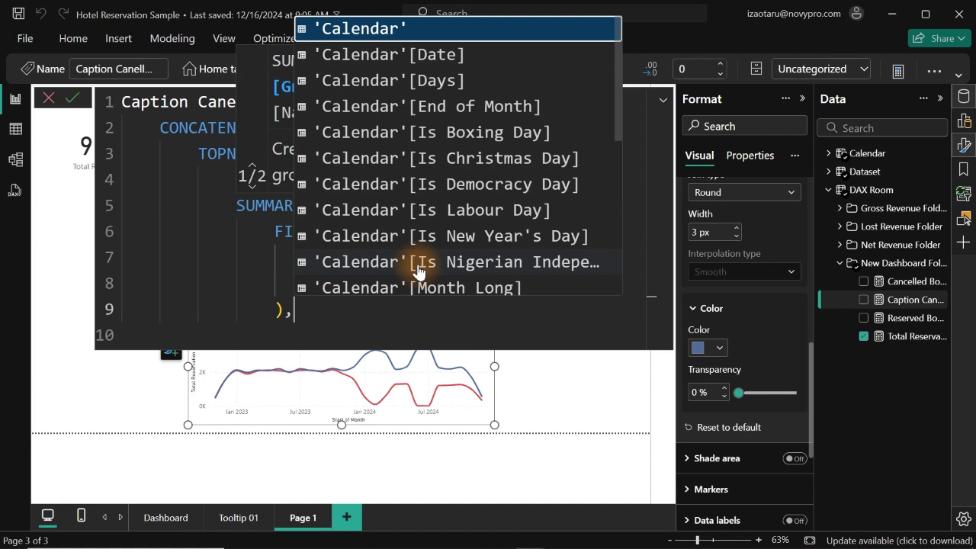
Step: Add 'Calendar'[Month Short] on a new line as the SUMMARIZE grouping column
left_click(197, 207)
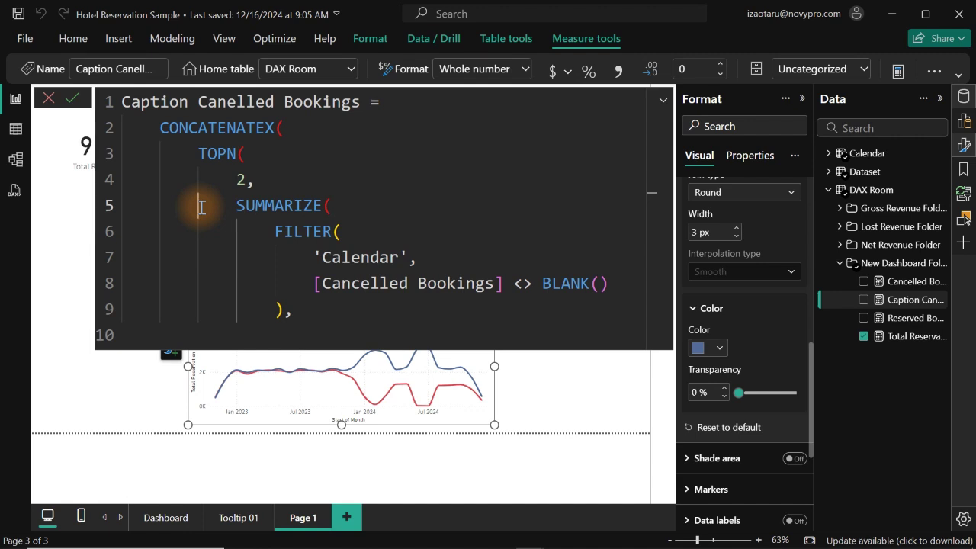
left_click(325, 324)
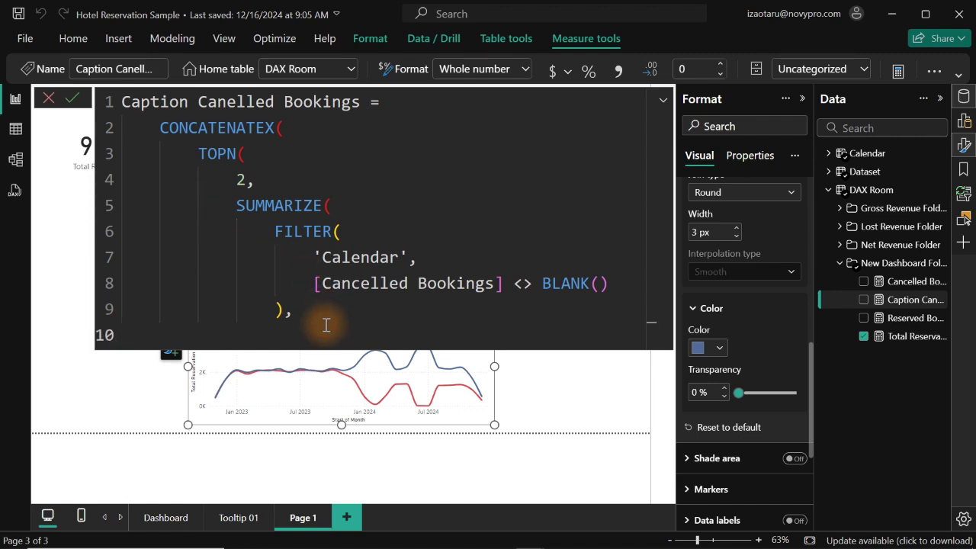
left_click(309, 314)
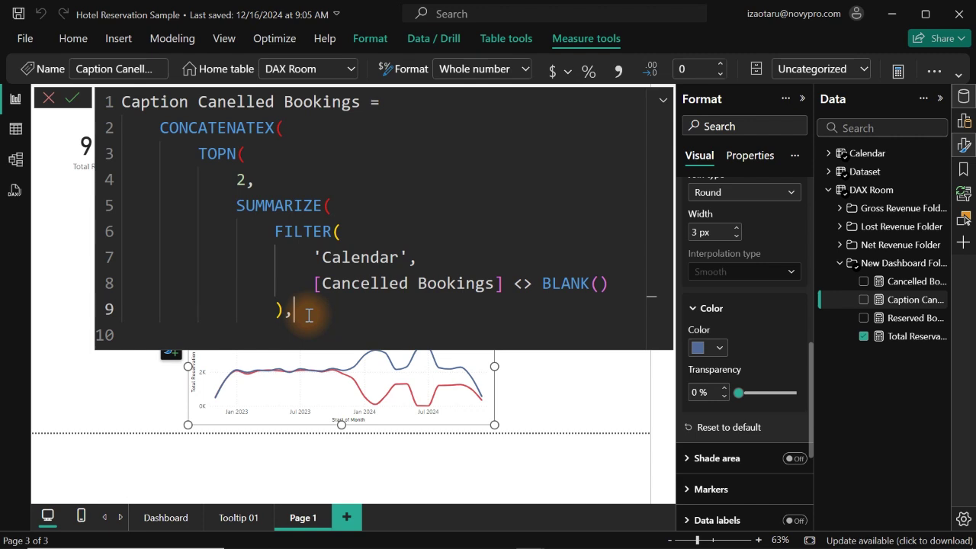
key("Return")
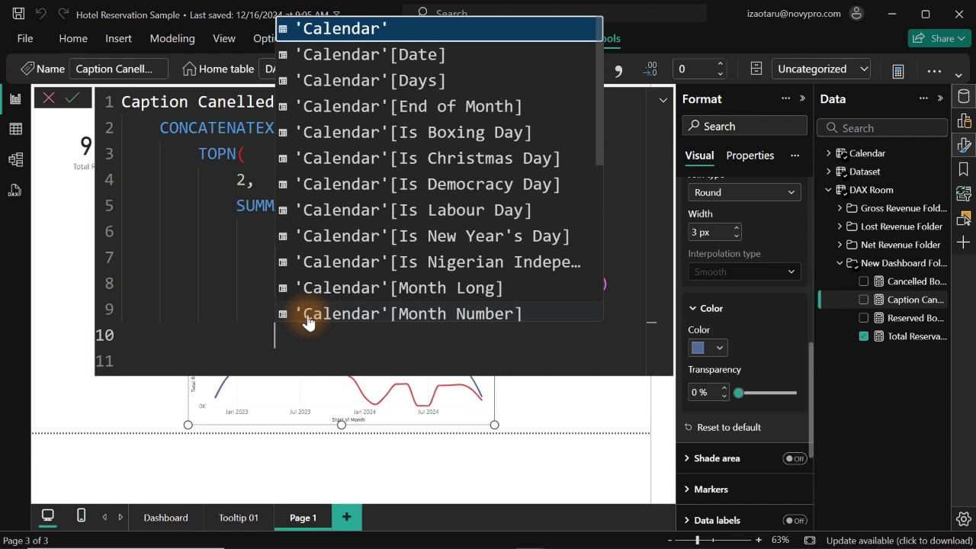
type("mon")
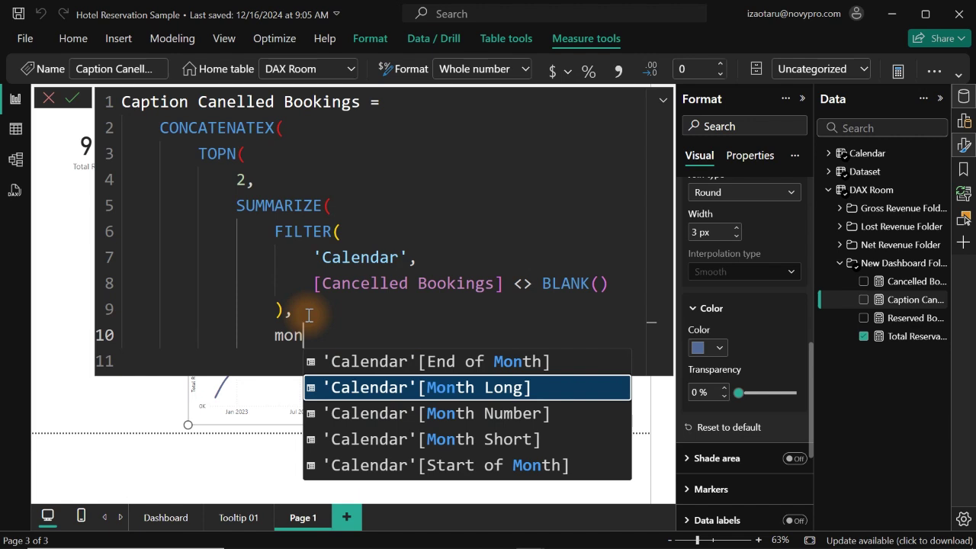
key("Down")
key("Down")
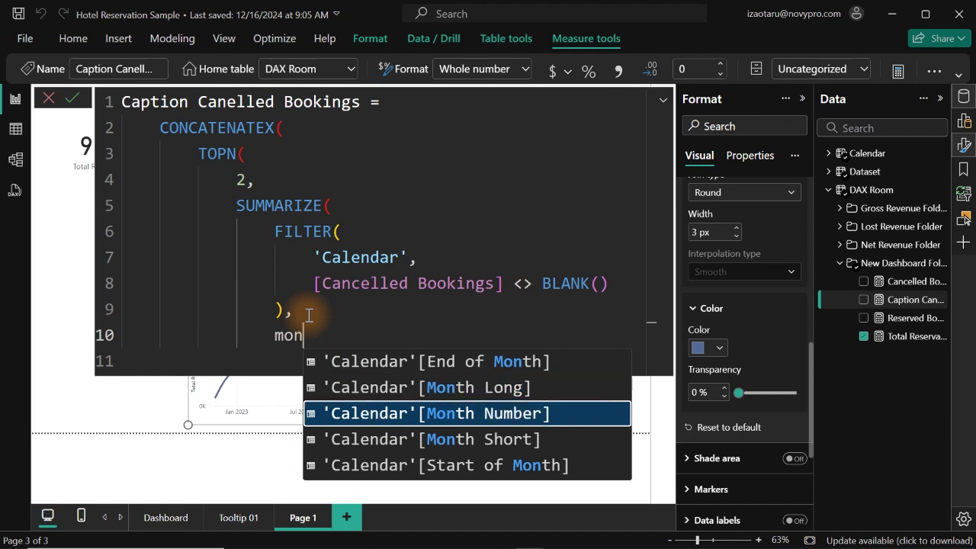
key("Tab")
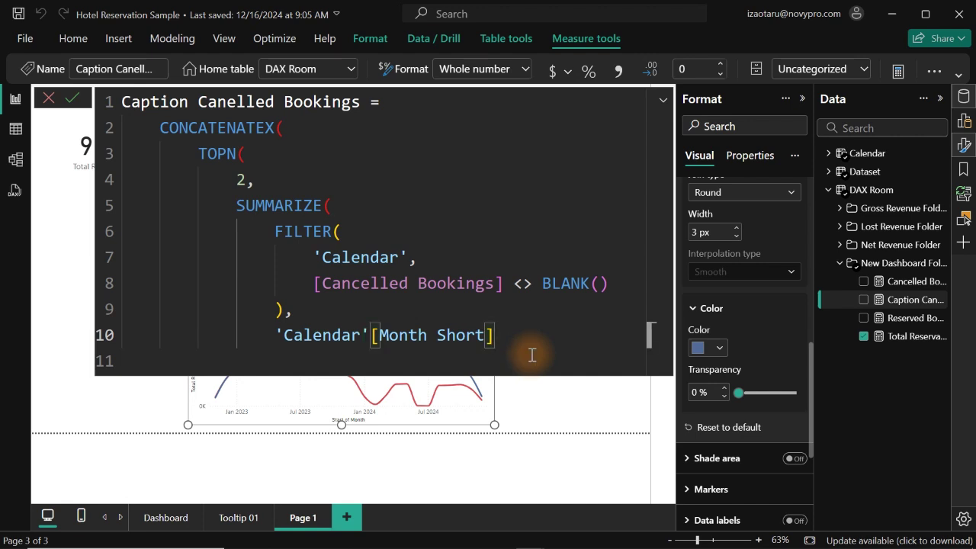
type(",")
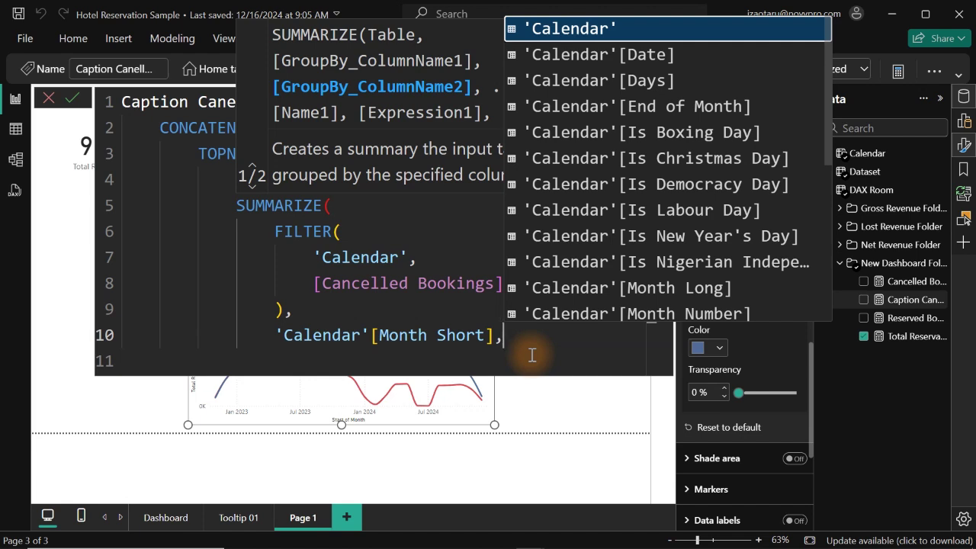
Step: Add a summarized column named "CancelledReservation" to SUMMARIZE, using [Cancelled Bookings] as its expression
key("Return")
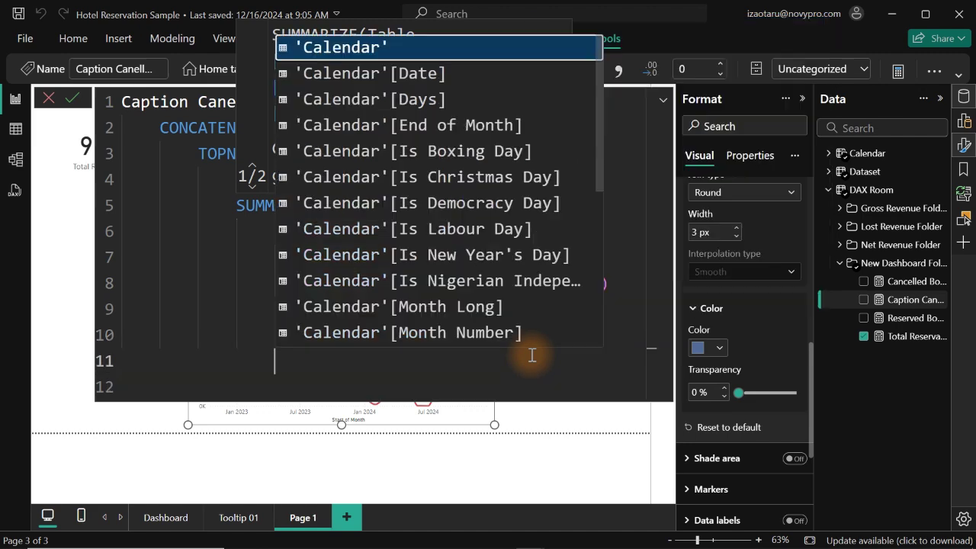
type("\"")
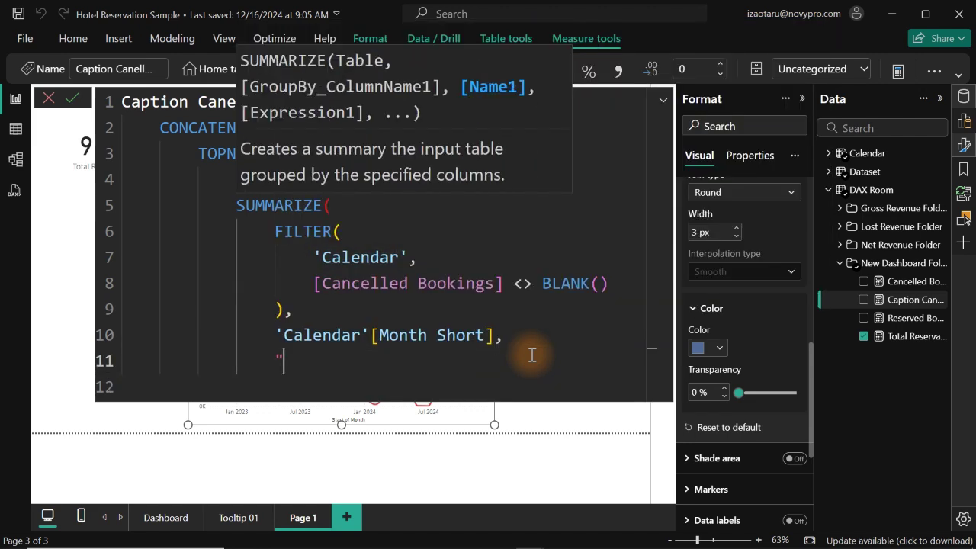
type("CancelledRe")
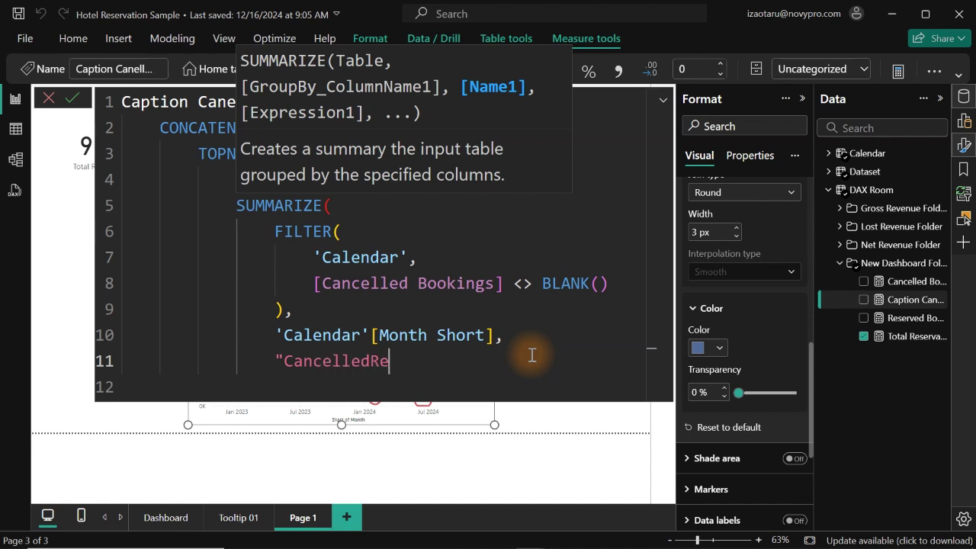
type("er")
key("BackSpace")
key("BackSpace")
key("BackSpace")
type("eservation")
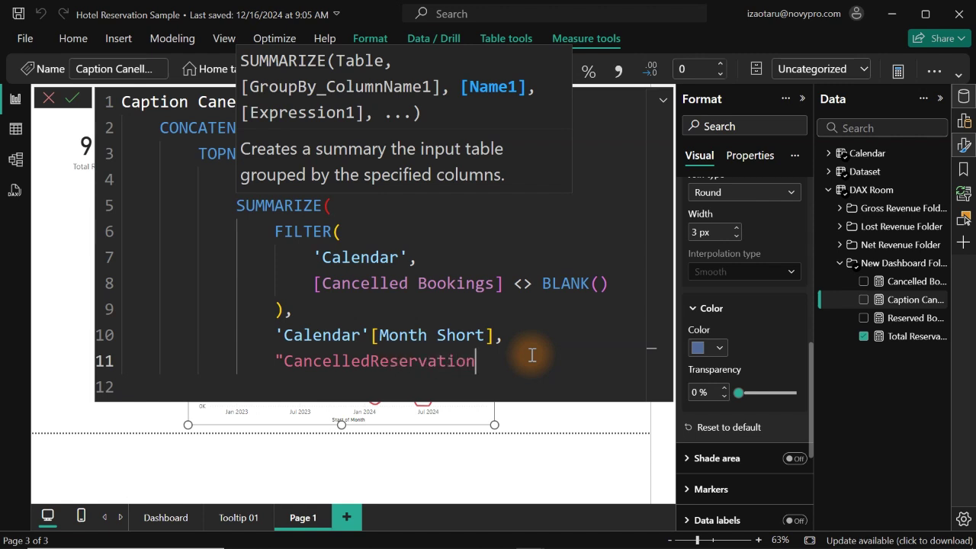
type("\",")
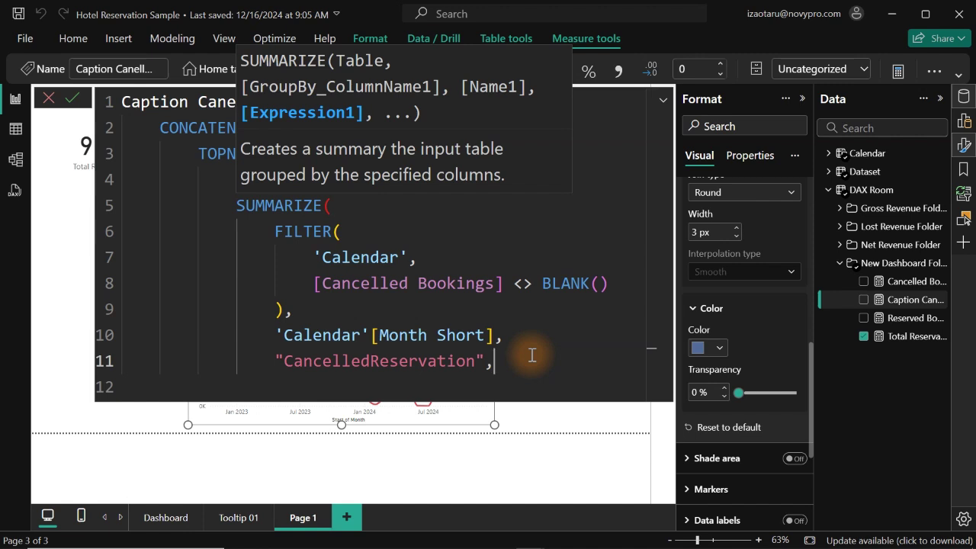
type(" [can")
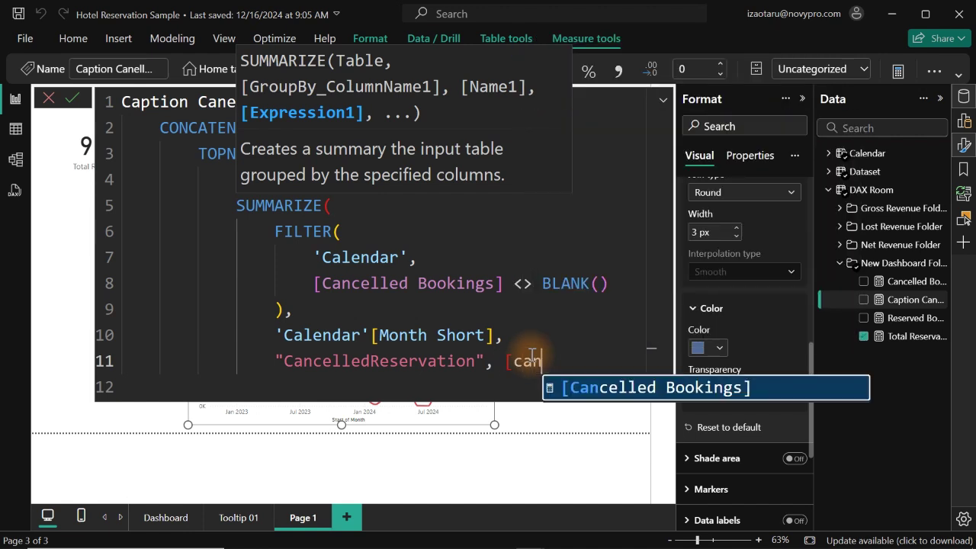
key("Tab")
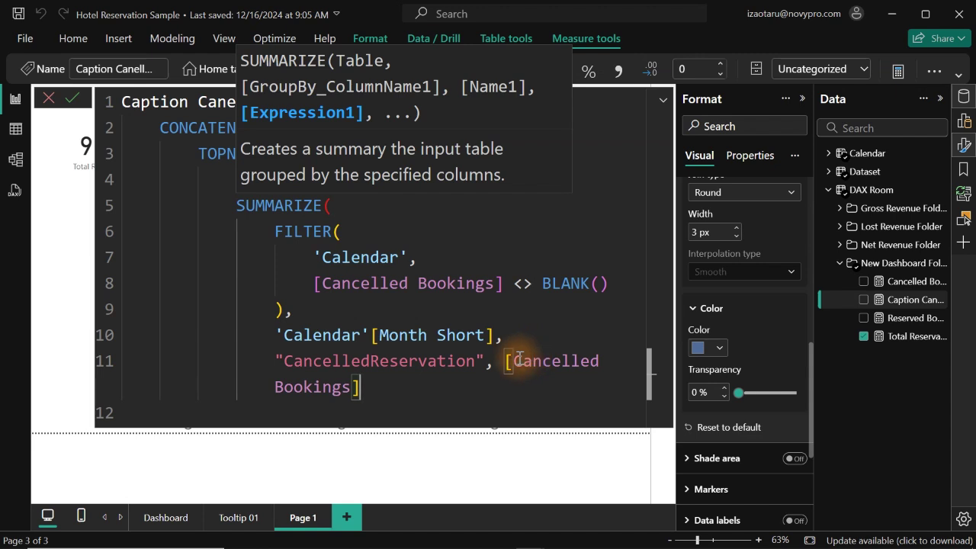
left_click_drag(505, 361, 538, 379)
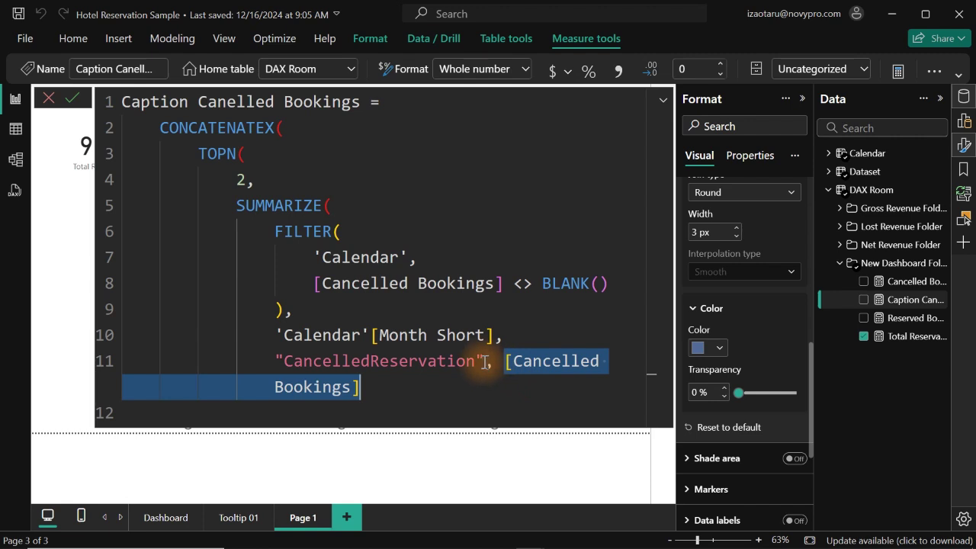
left_click_drag(483, 361, 276, 366)
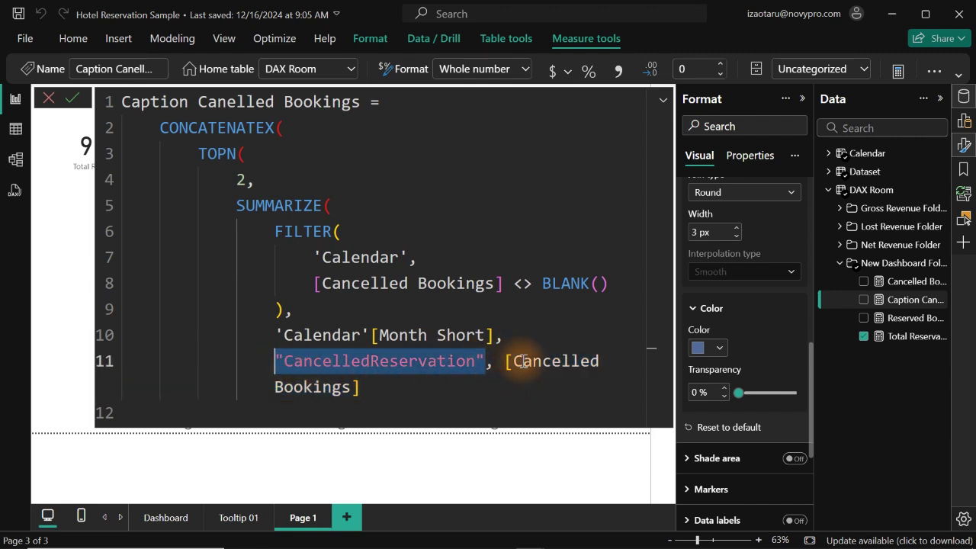
left_click_drag(504, 363, 520, 388)
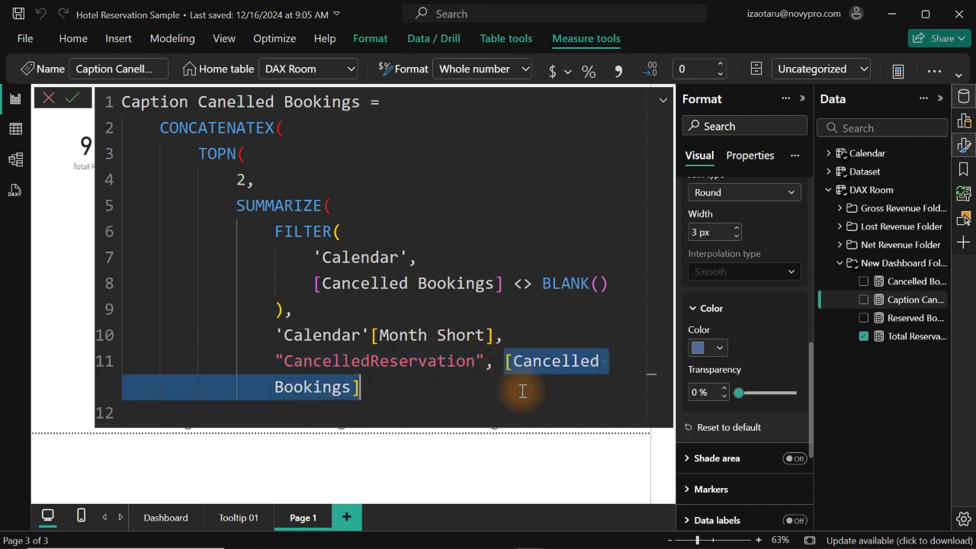
left_click(447, 361)
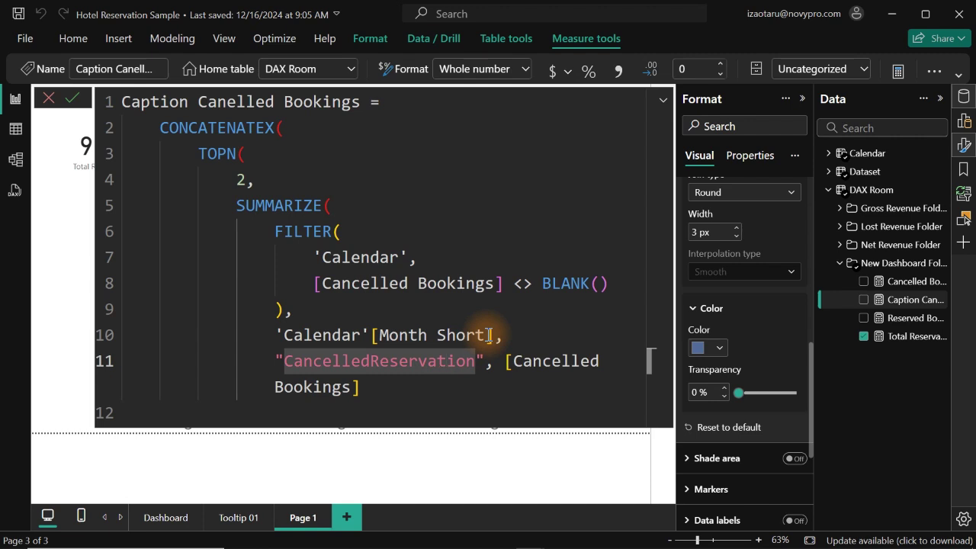
Step: Reduce the formula editor's text size and close the SUMMARIZE function on a new line after [Cancelled Bookings]
left_click(384, 393)
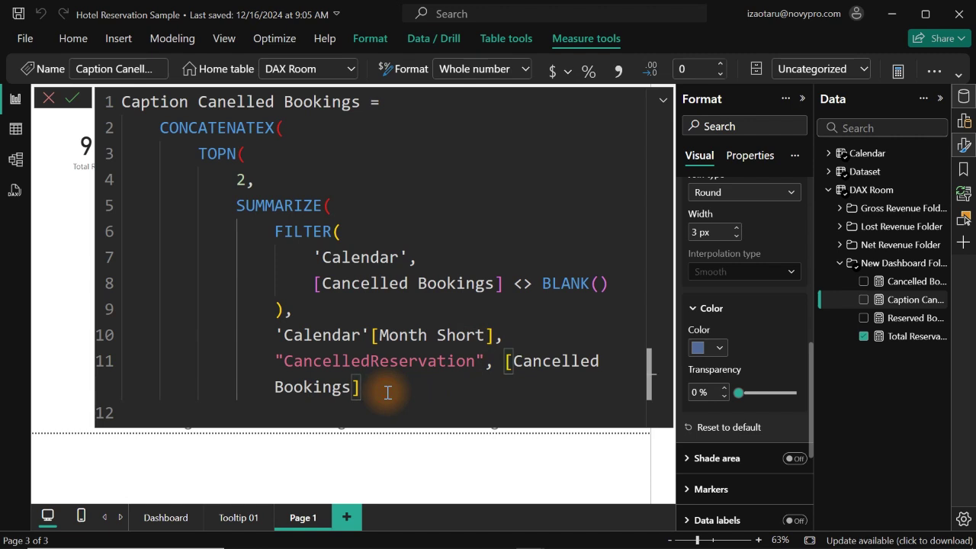
key("ctrl+minus")
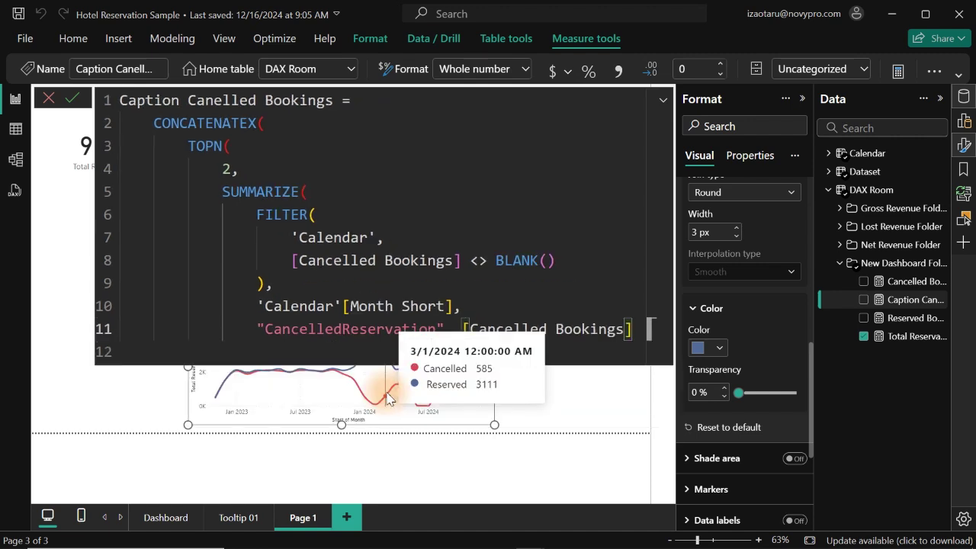
type(",")
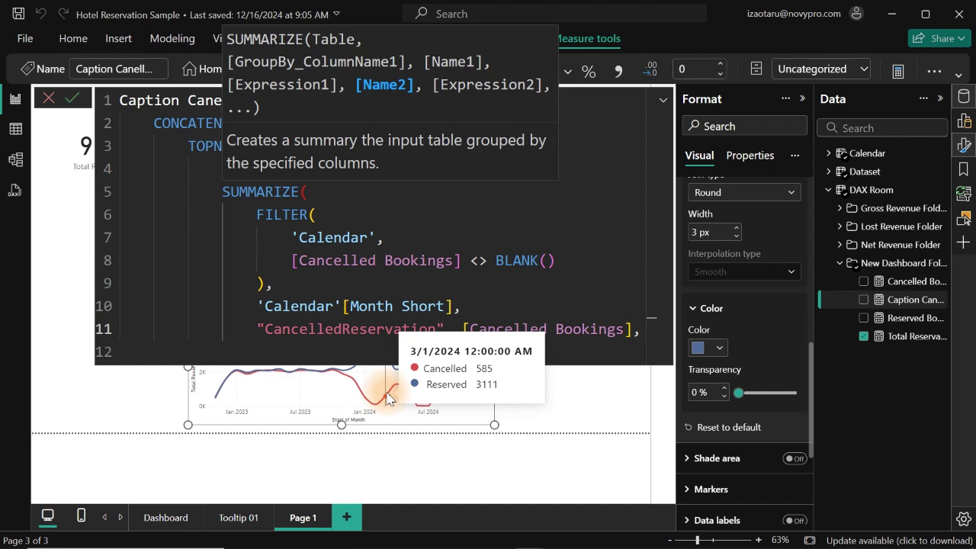
key("BackSpace")
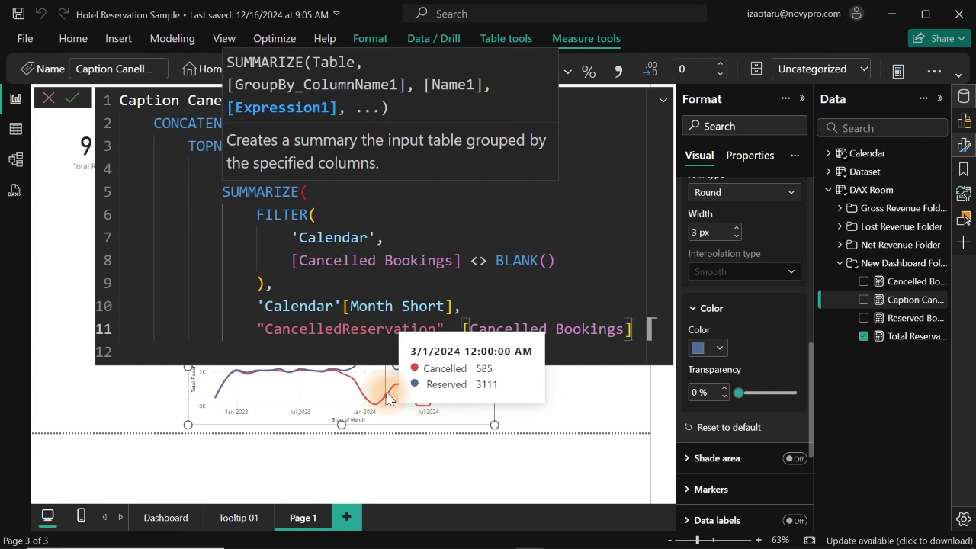
key("Return")
type(")")
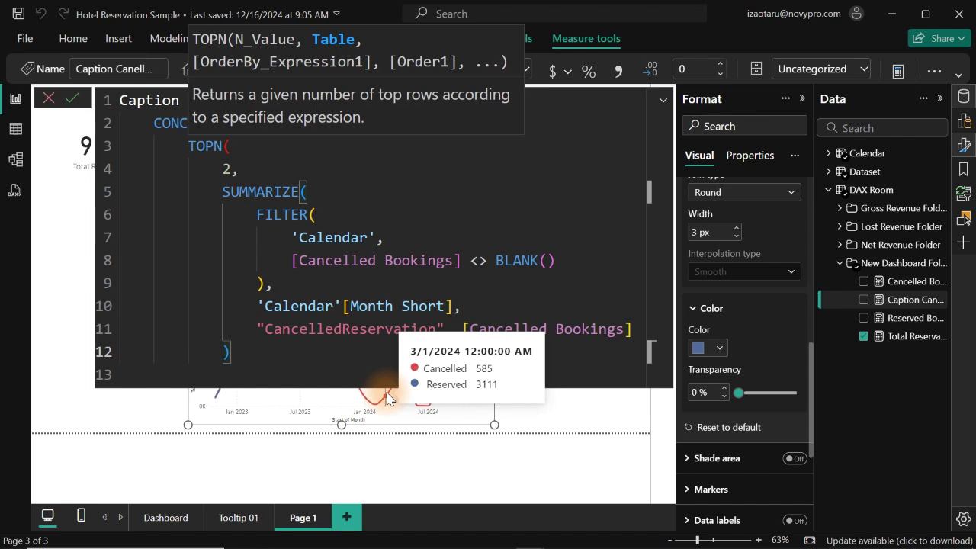
Step: Add CancelledReservation on a new line after SUMMARIZE as TOPN's order-by expression, copying the name from the summarized column
type(",")
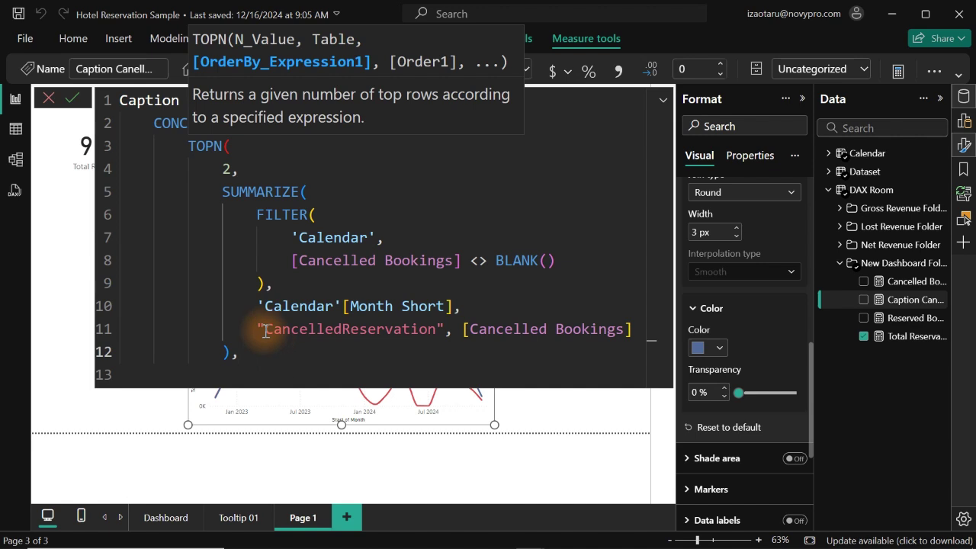
left_click_drag(263, 329, 440, 333)
key("ctrl+c")
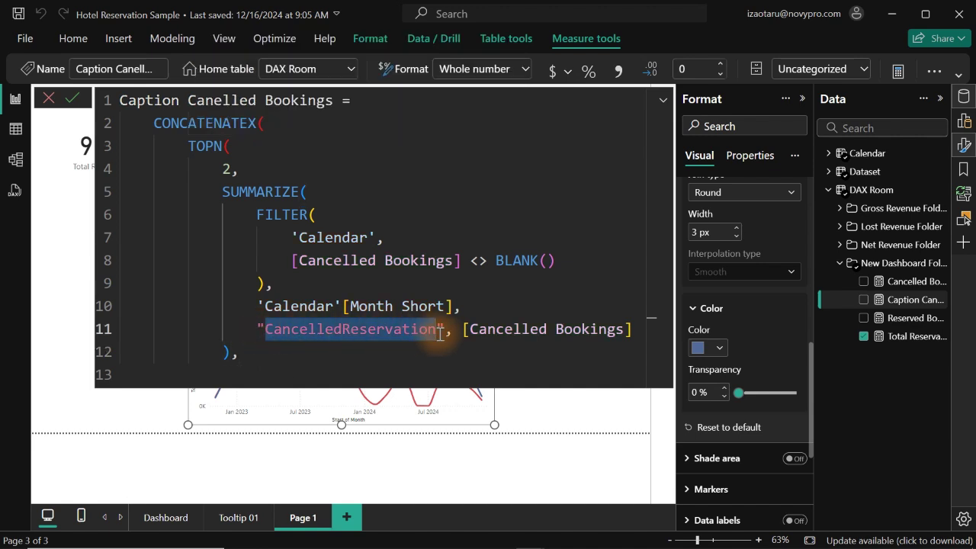
left_click(268, 362)
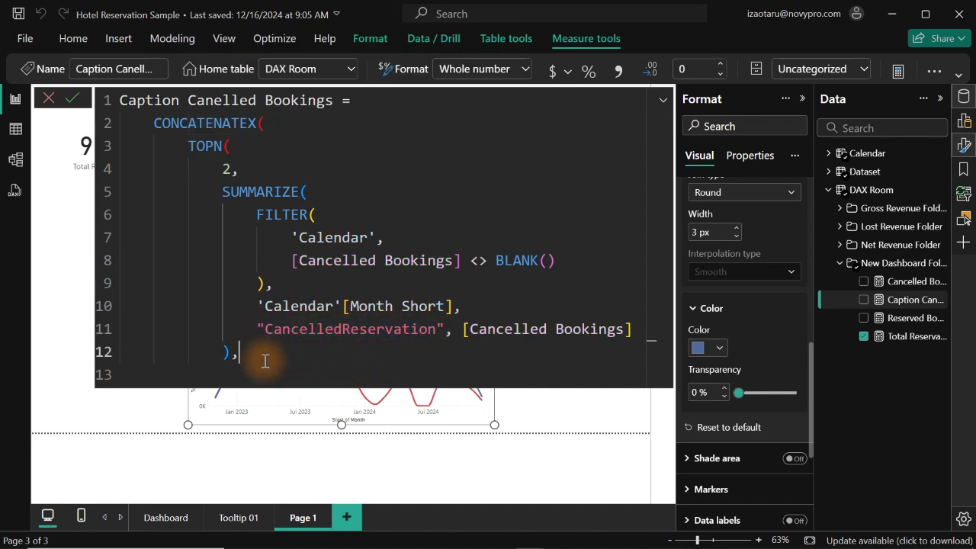
key("Return")
key("ctrl+v")
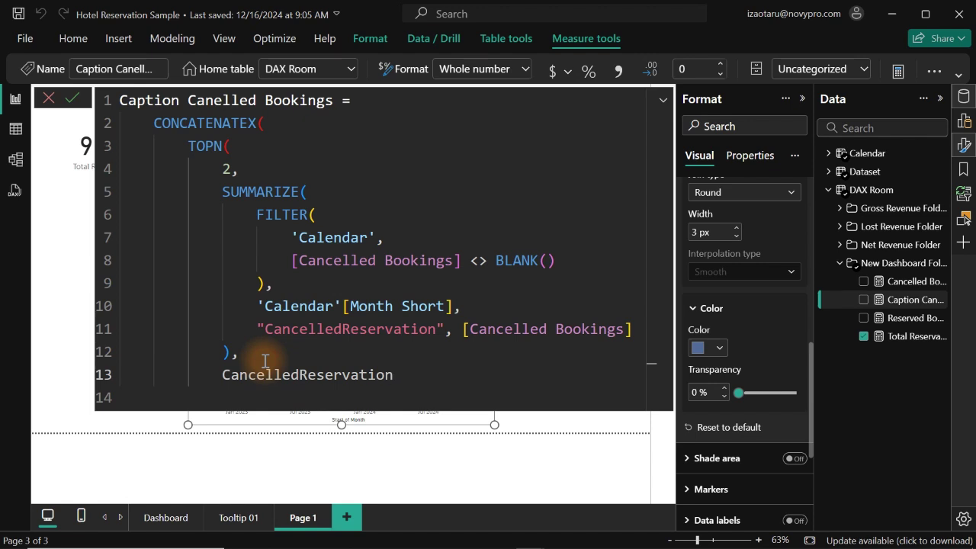
type(",")
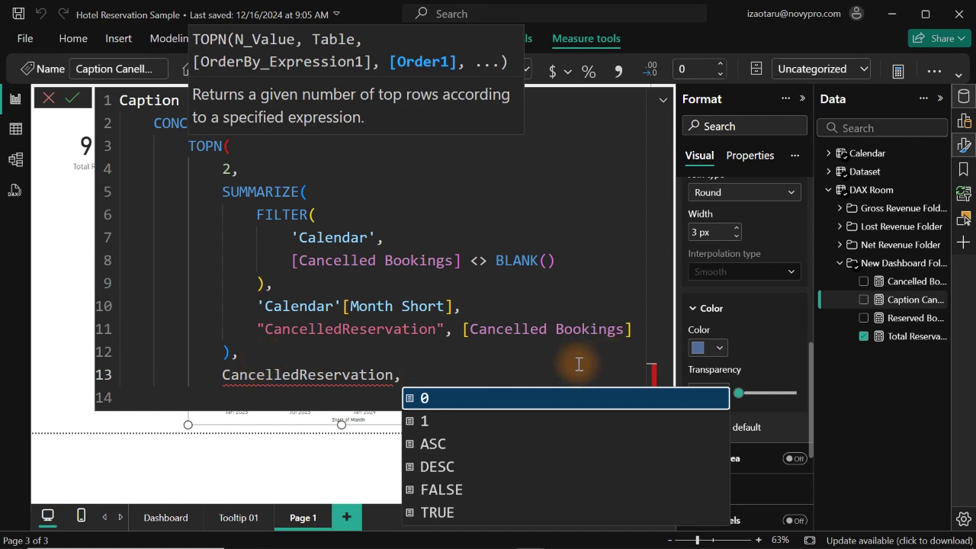
Step: Try to enclose the pasted CancelledReservation order-by name in square brackets
mouse_move(248, 377)
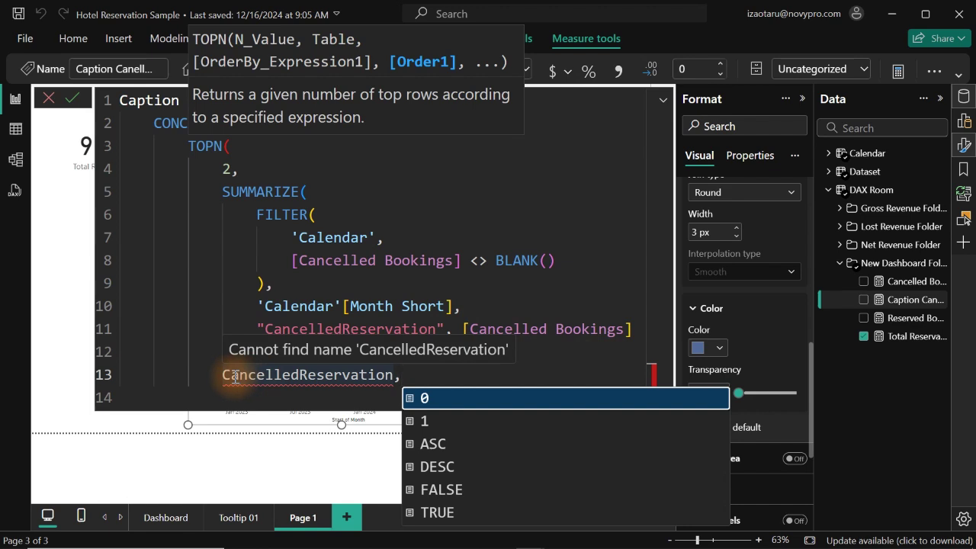
left_click(226, 376)
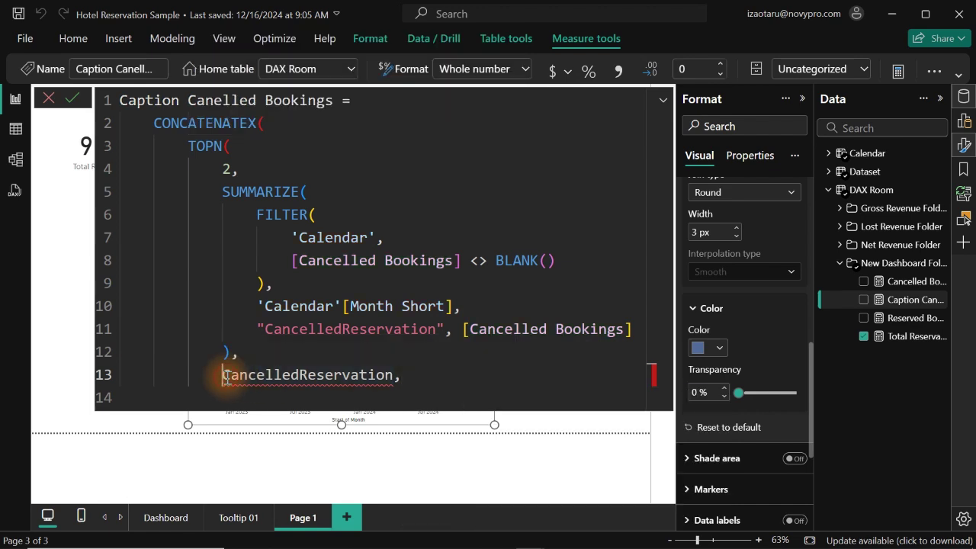
left_click(401, 374)
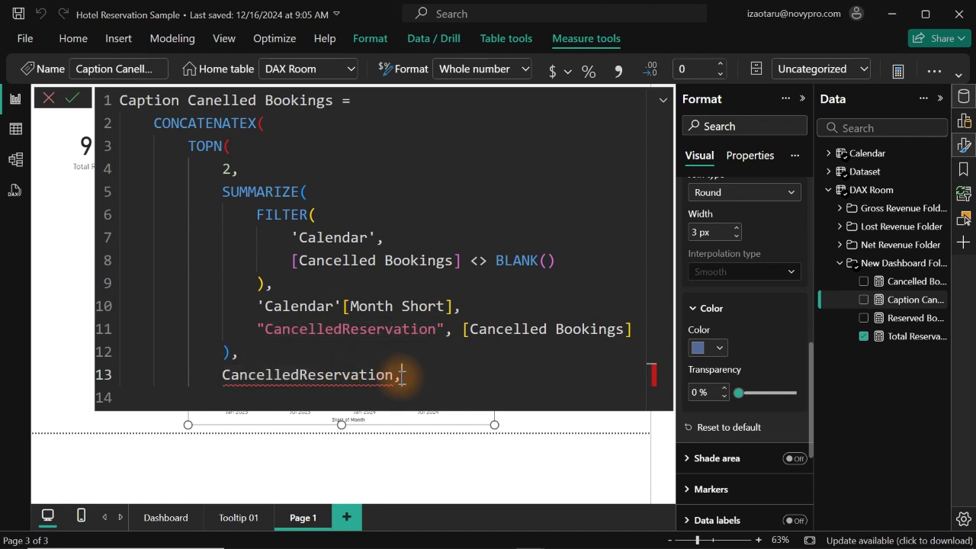
left_click(223, 375, "shift")
left_click(223, 377)
mouse_move(223, 379)
left_mouse_down()
mouse_move(393, 375)
mouse_move(221, 376)
left_mouse_up()
type("[")
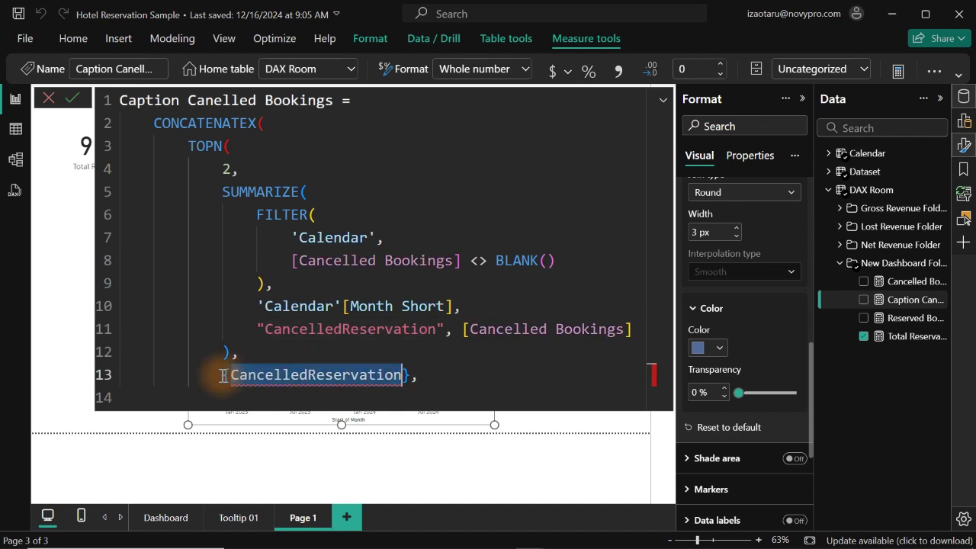
key("BackSpace")
key("ctrl+space")
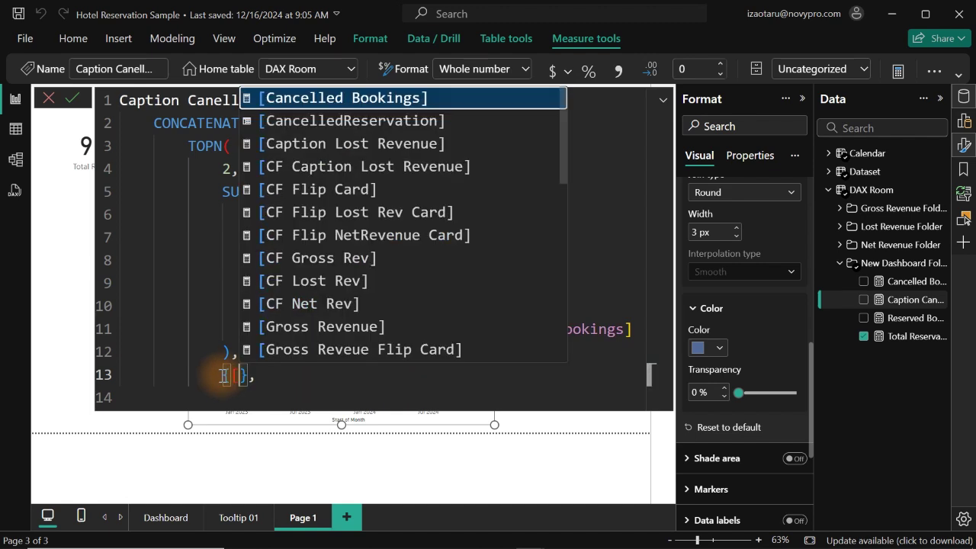
key("Escape")
key("ctrl+z")
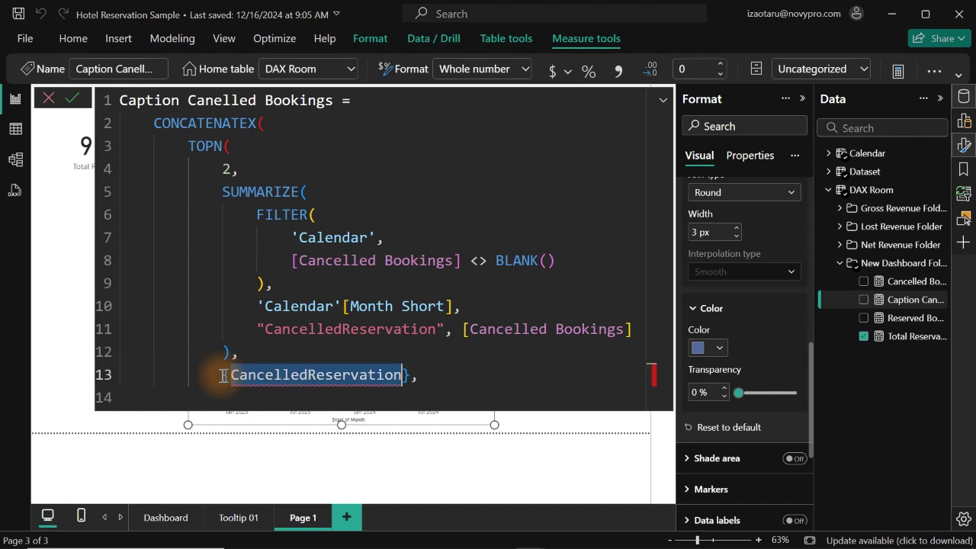
key("ctrl+z")
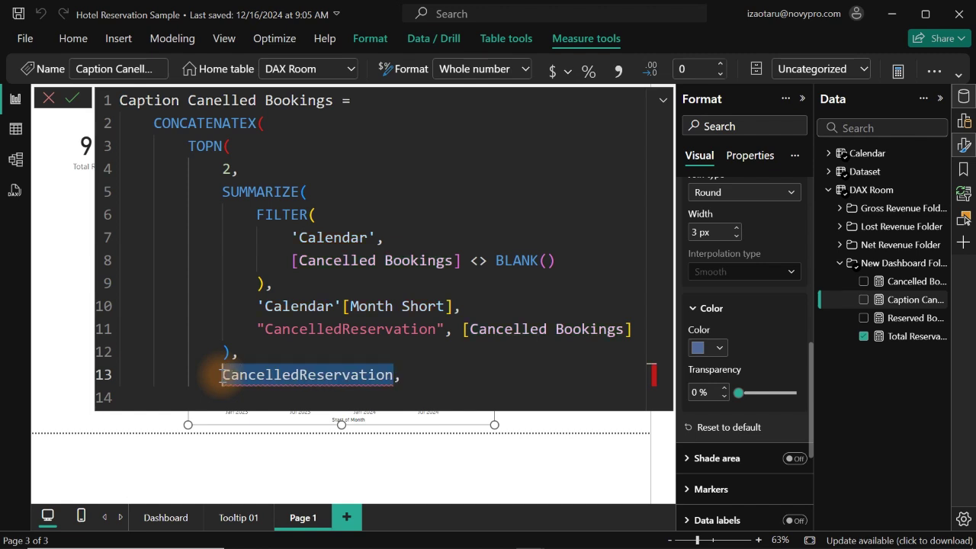
type("[")
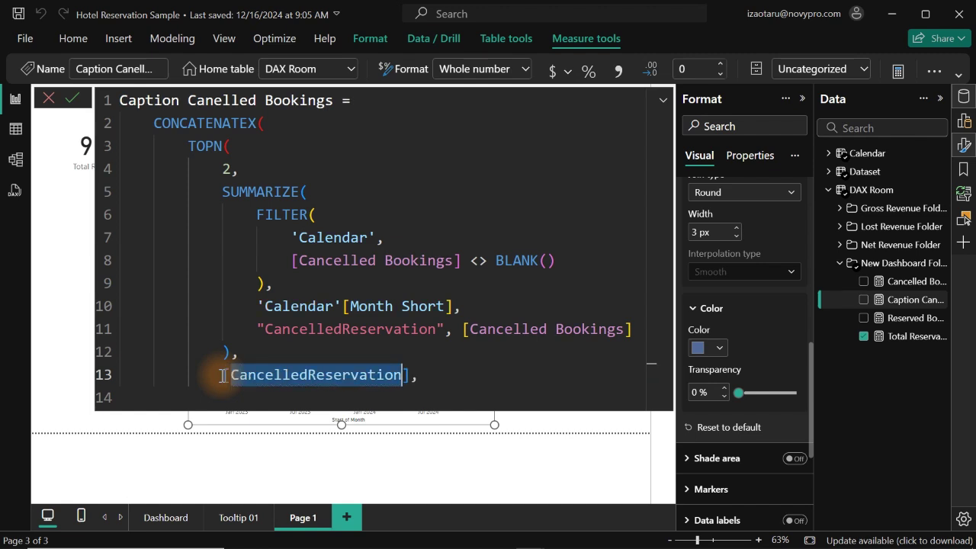
left_click(413, 376)
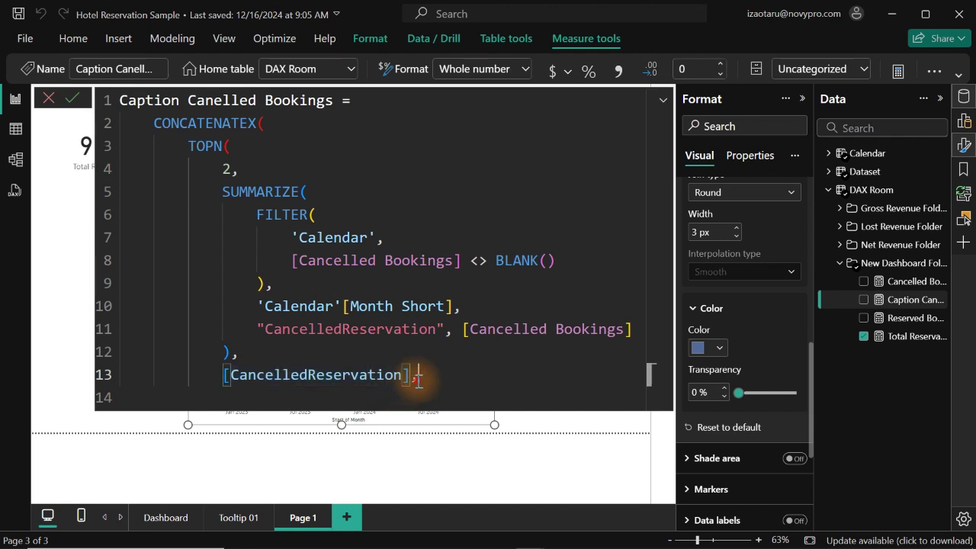
Step: Replace the order-by entry on line 13 with the suggested [CancelledReservation] column, followed by a comma
left_click_drag(418, 376, 229, 374)
key("BackSpace")
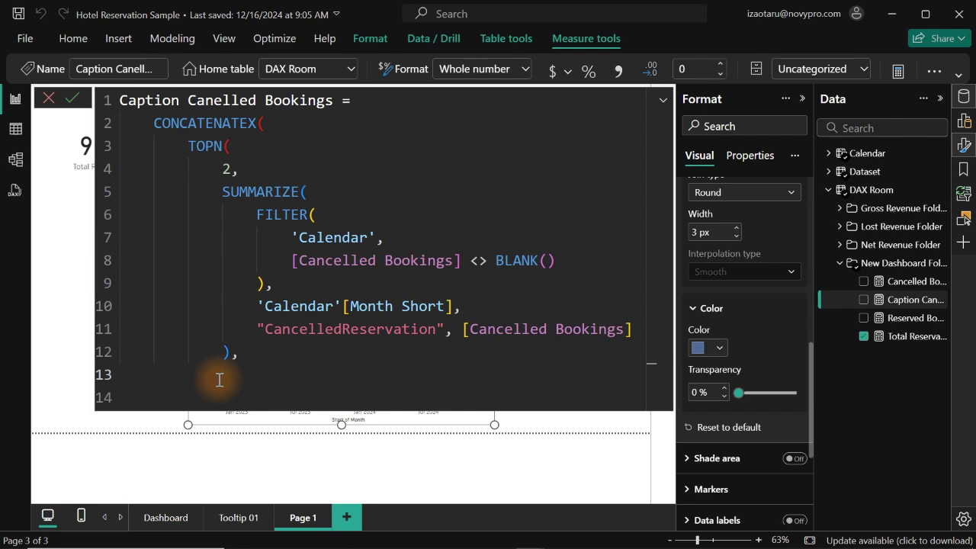
type("canc")
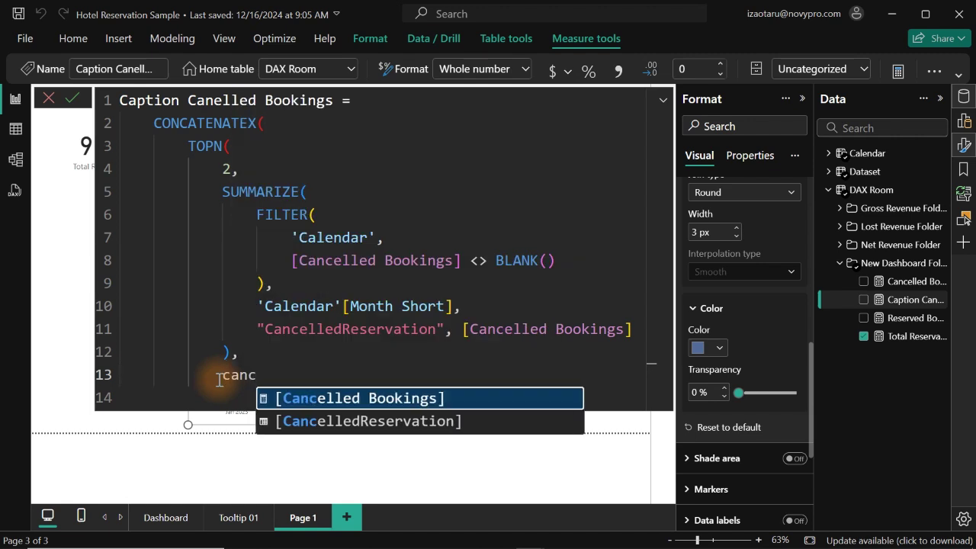
key("Down")
key("Tab")
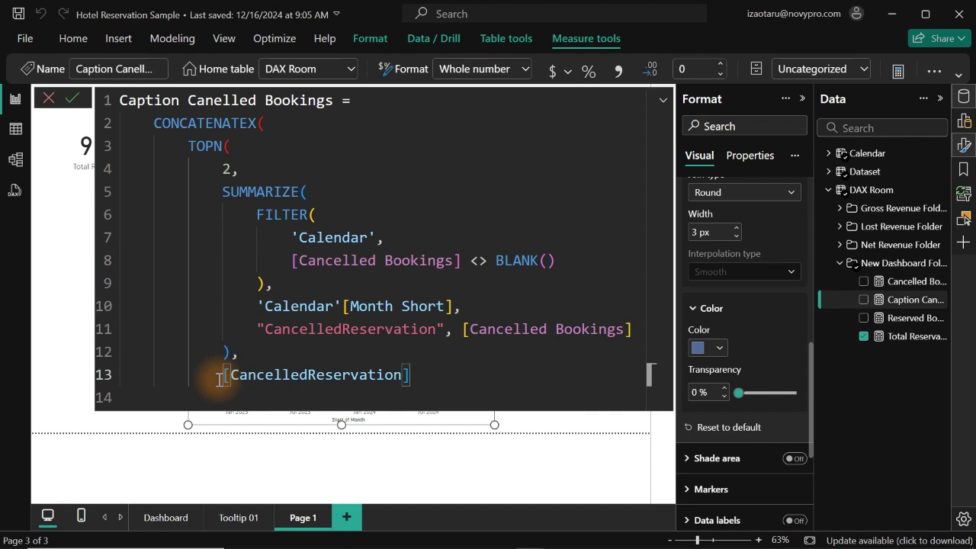
type(",")
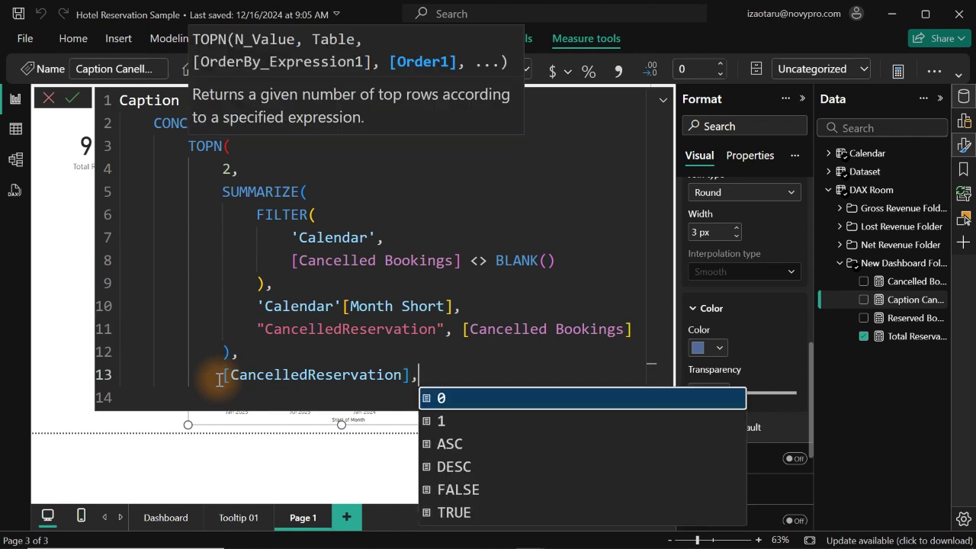
Step: Set TOPN's sort order to DESC on a new line and close the function below it with a trailing comma
key("shift+Return")
key("Down")
key("Down")
key("Down")
key("Down")
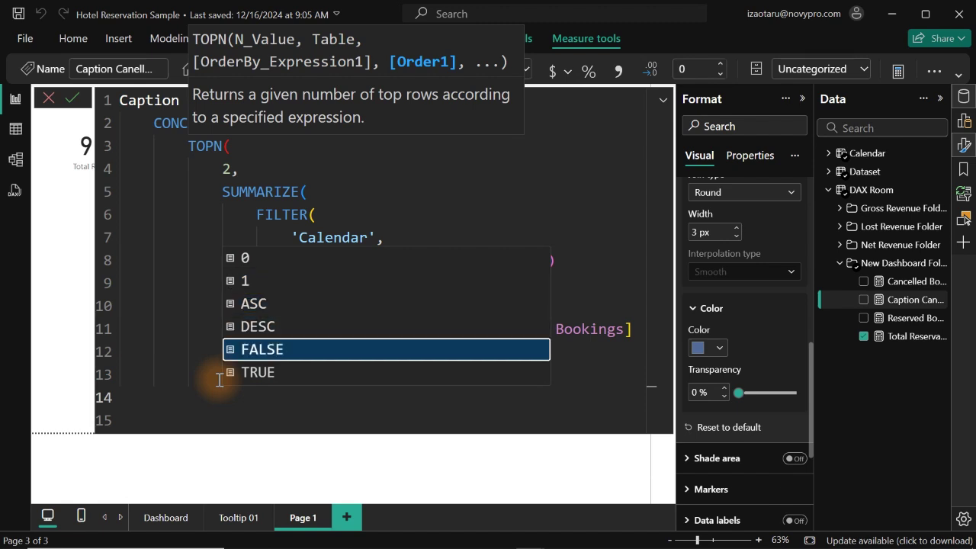
key("Up")
key("Tab")
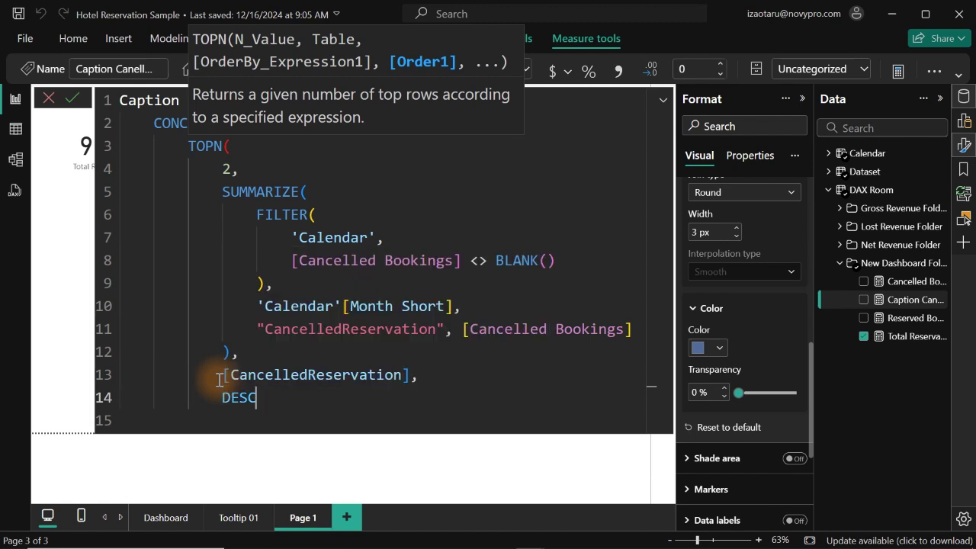
key("shift+Return")
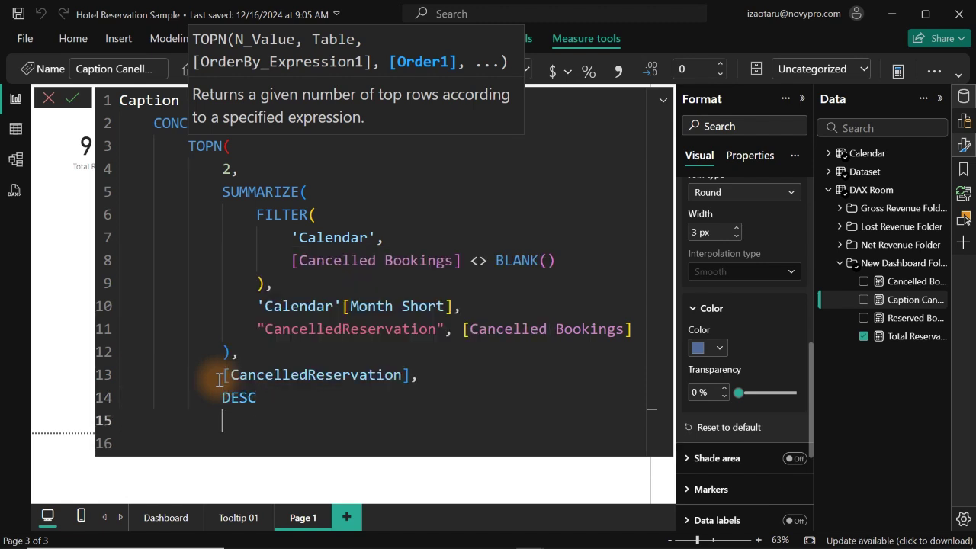
type("),")
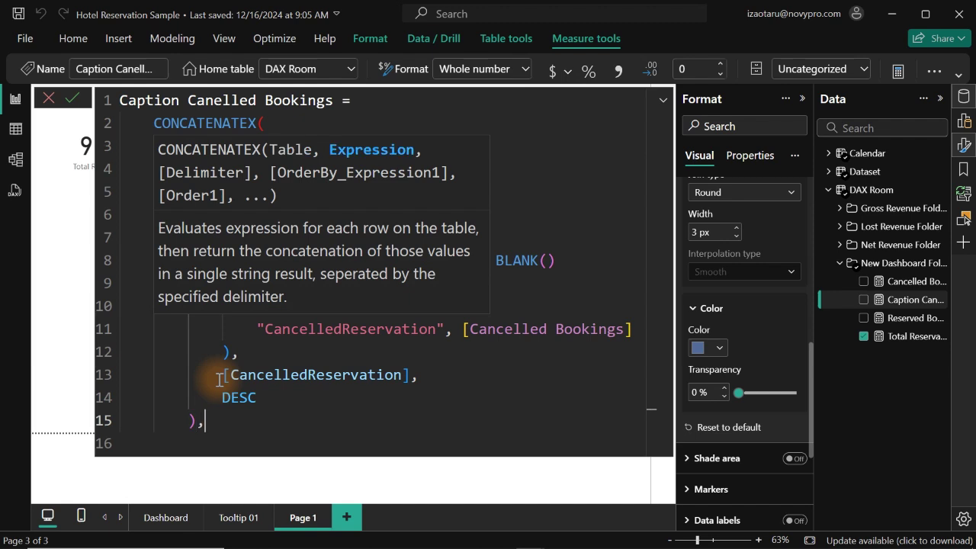
key("shift+Return")
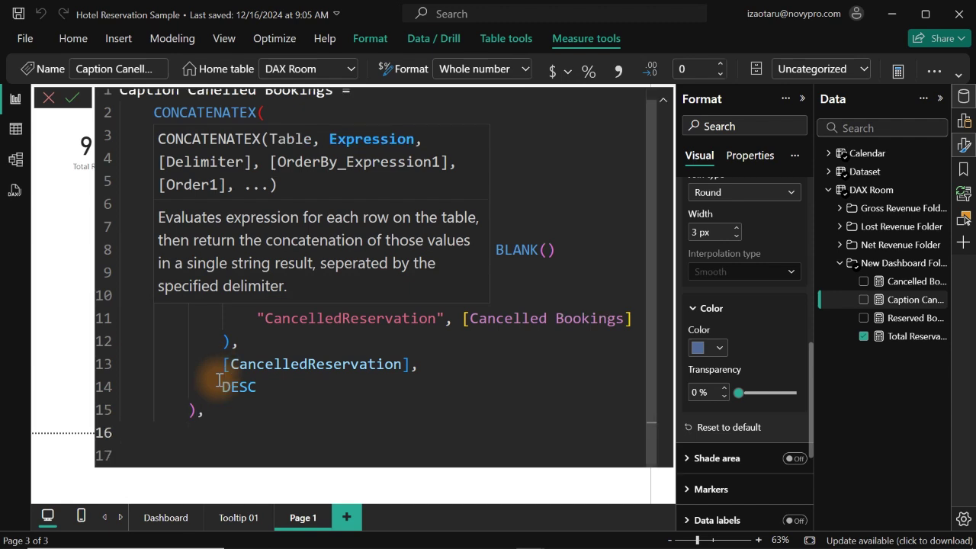
Step: Remove the comma after TOPN's closing parenthesis
left_click(351, 363)
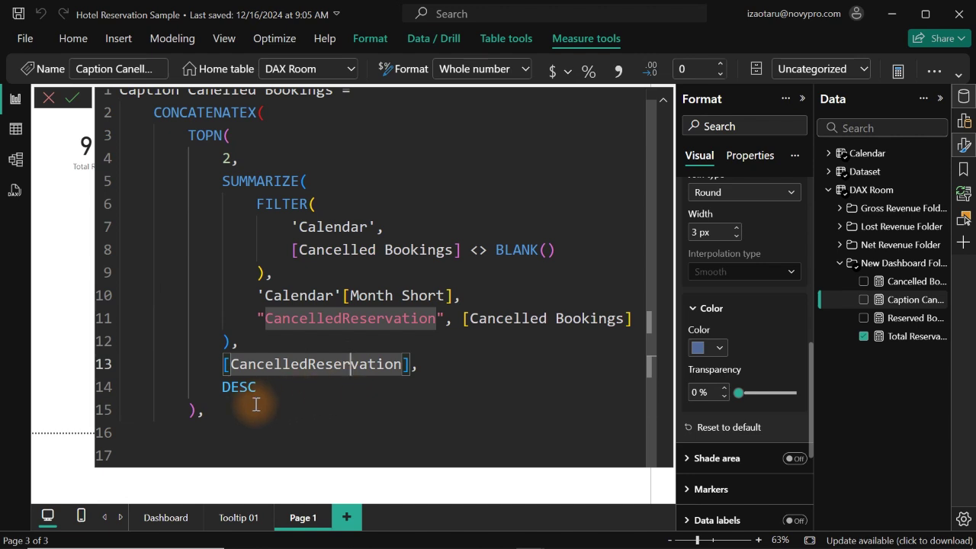
left_click(220, 413)
key("BackSpace")
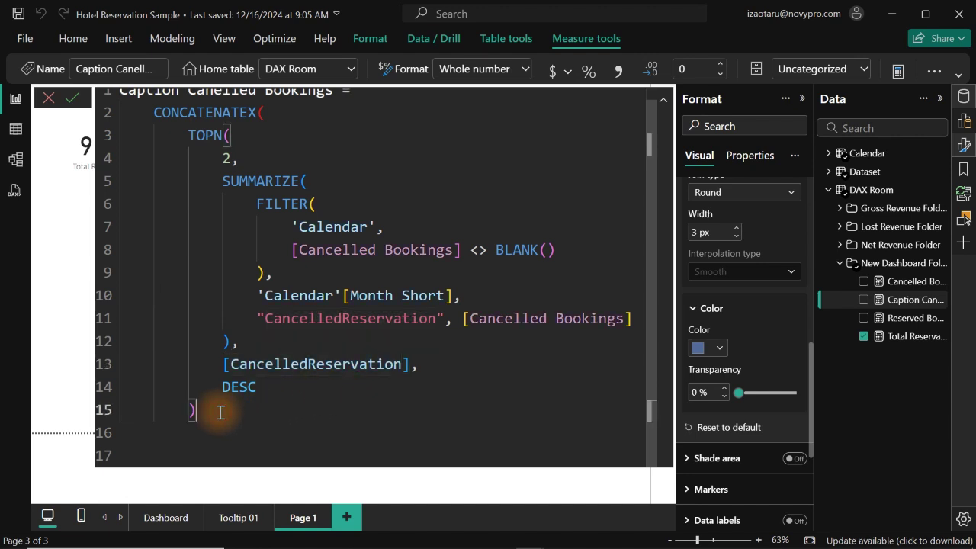
Step: Copy the complete TOPN expression, from TOPN to its closing parenthesis, without the surrounding CONCATENATEX
scroll(656, 392, "up", 1)
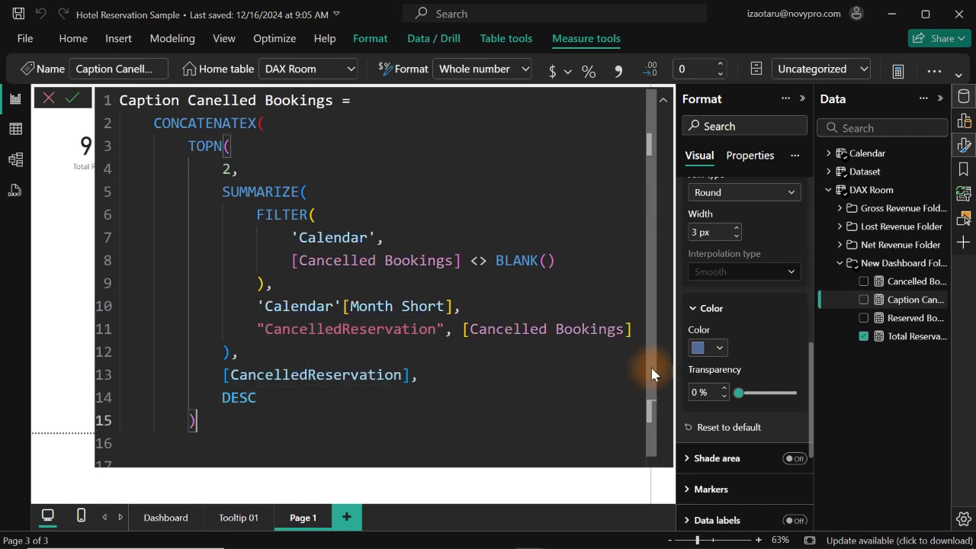
left_click(445, 228)
key("ctrl+a")
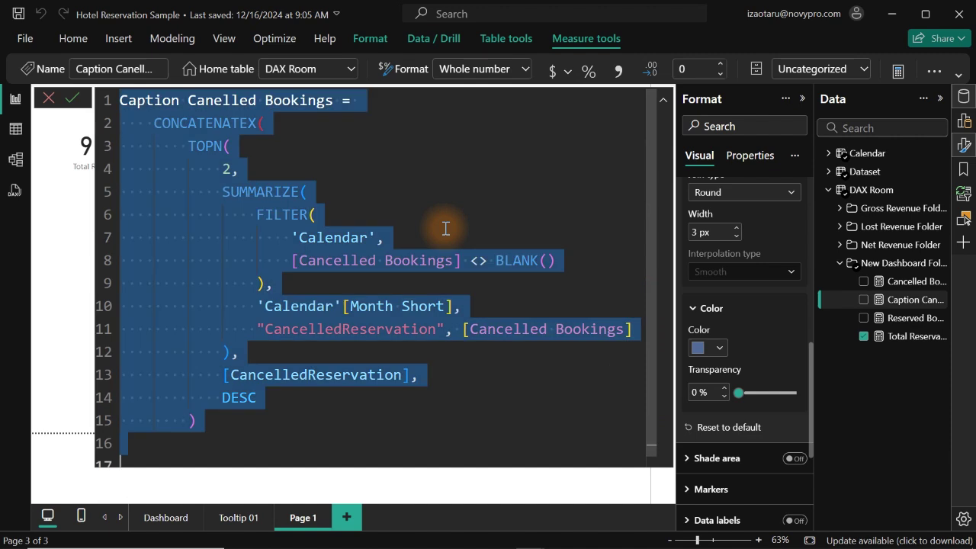
scroll(407, 462, "down", 1)
left_click(381, 415)
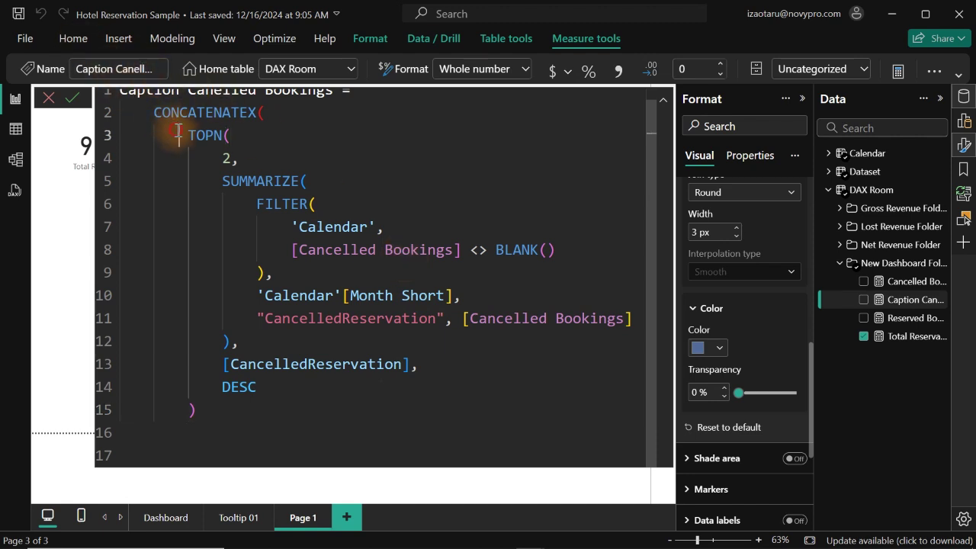
left_click_drag(177, 135, 281, 391)
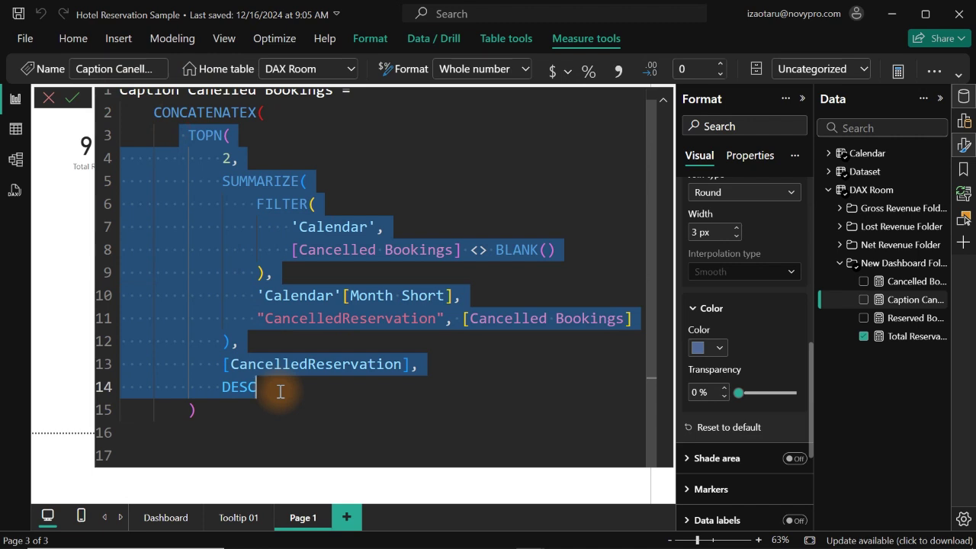
left_click_drag(281, 391, 277, 411)
key("ctrl+c")
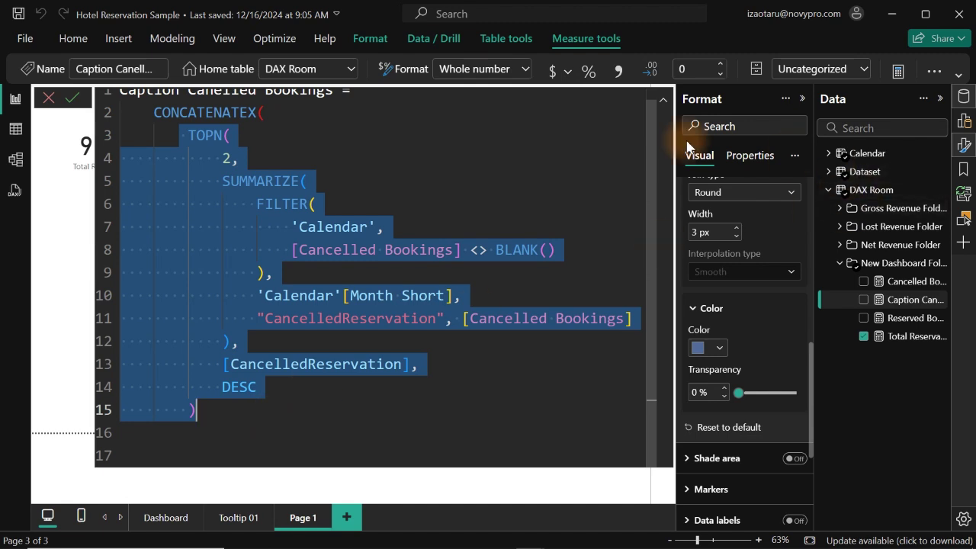
Step: Create a calculated table named Top2 Months from the copied TOPN expression, placed on a new line after the equals sign
left_click(5, 135)
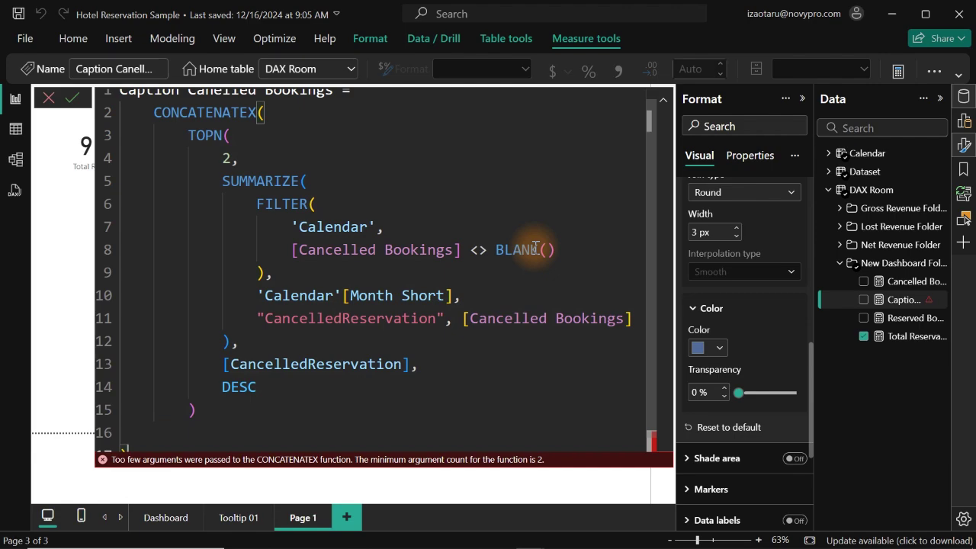
left_click(15, 129)
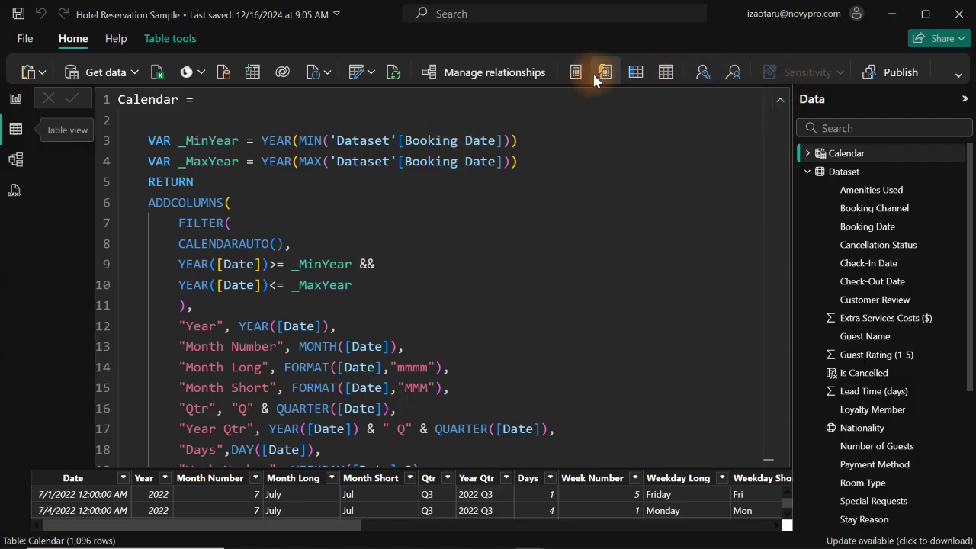
left_click(960, 77)
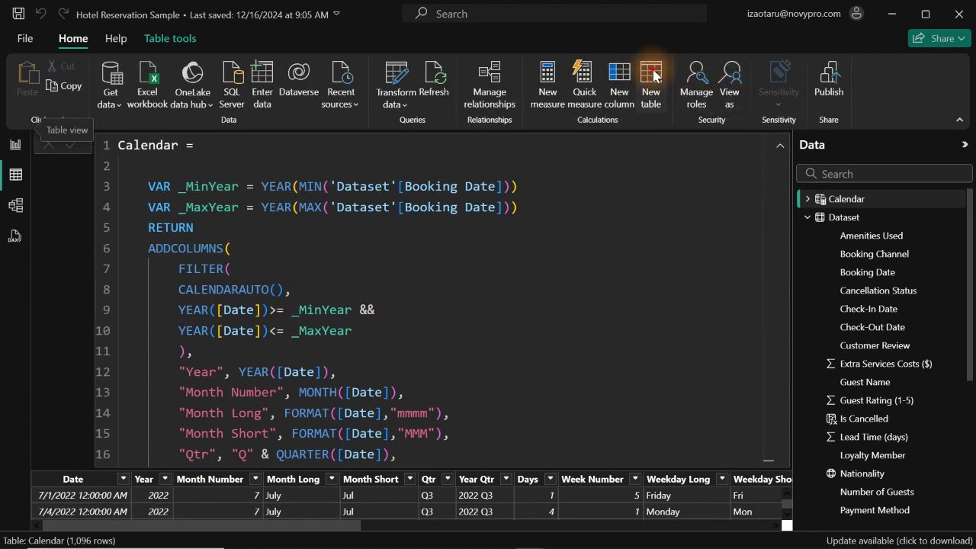
left_click(652, 77)
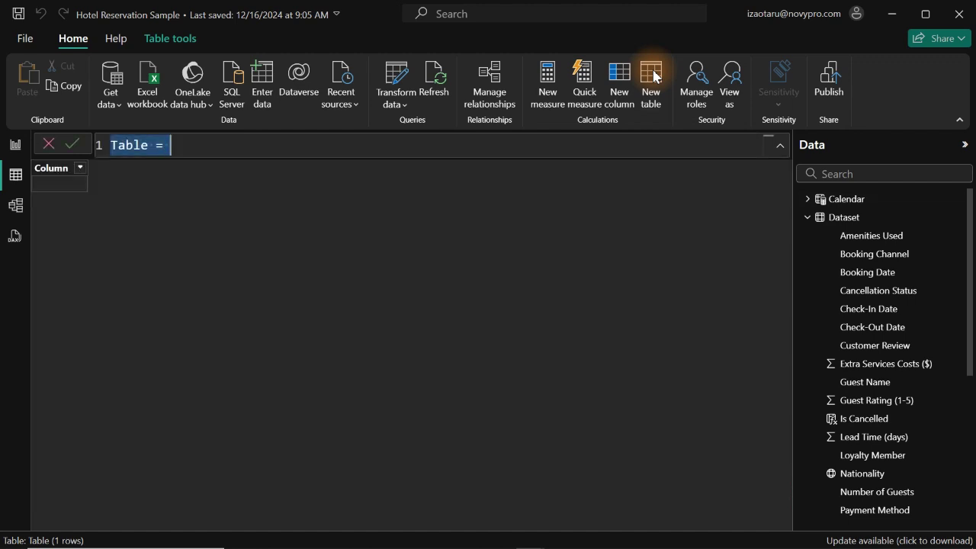
type("Top")
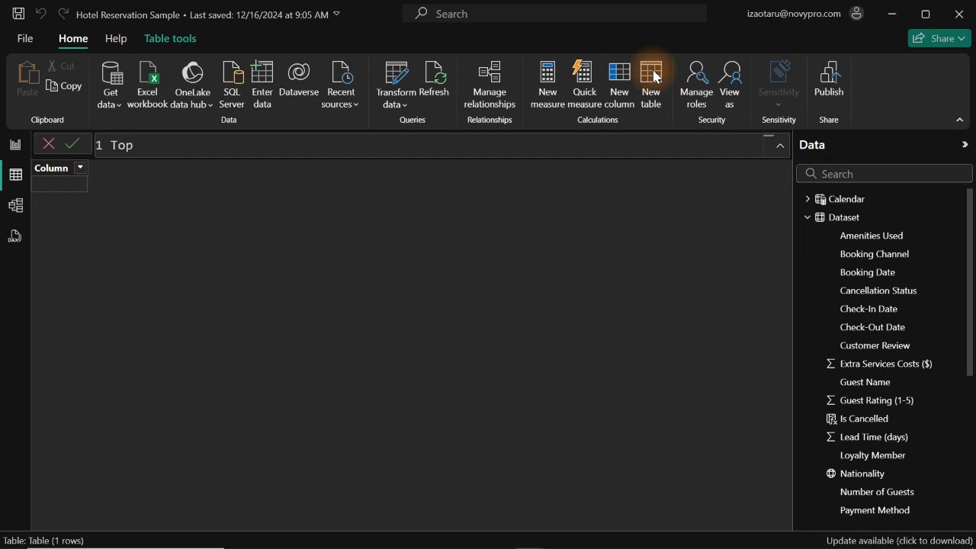
type("2 Months =")
key("shift+Return")
key("ctrl+v")
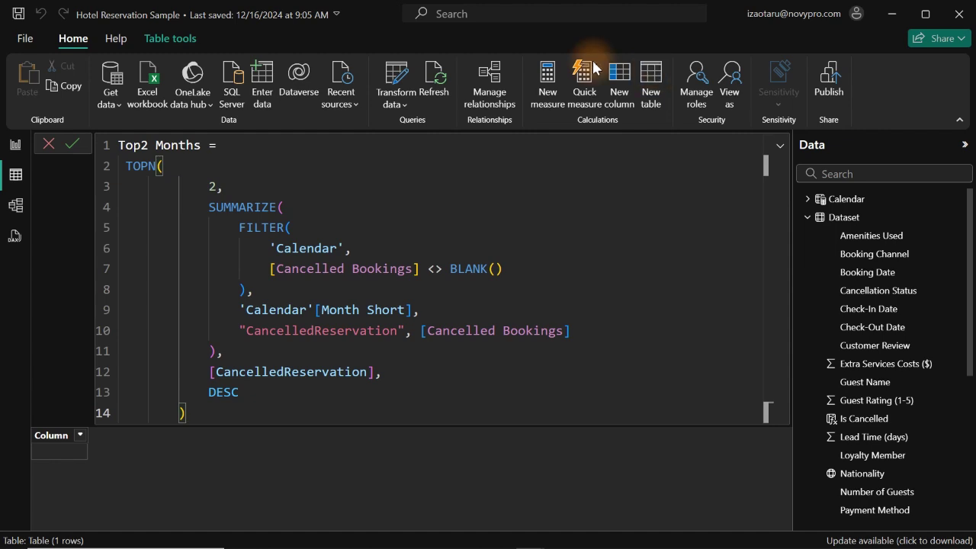
left_click(310, 206)
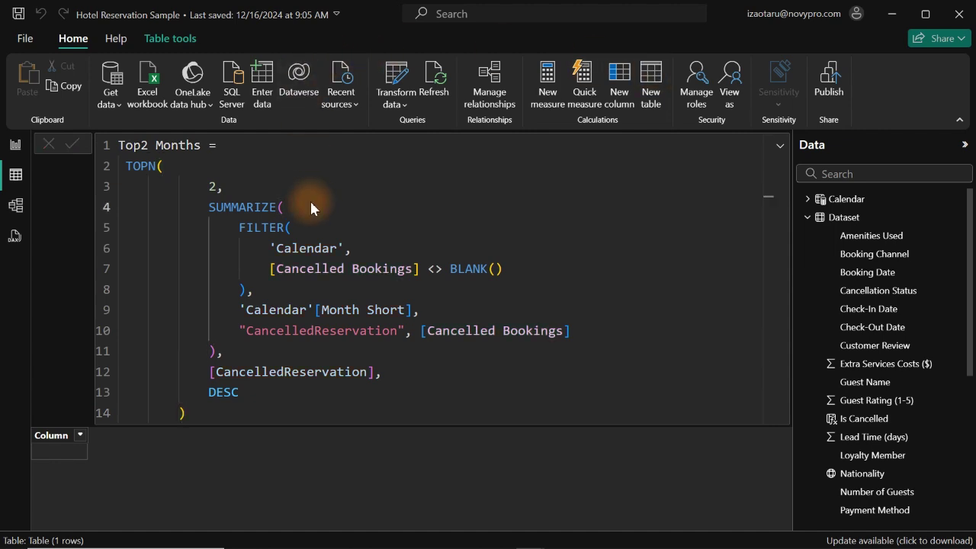
key("Return")
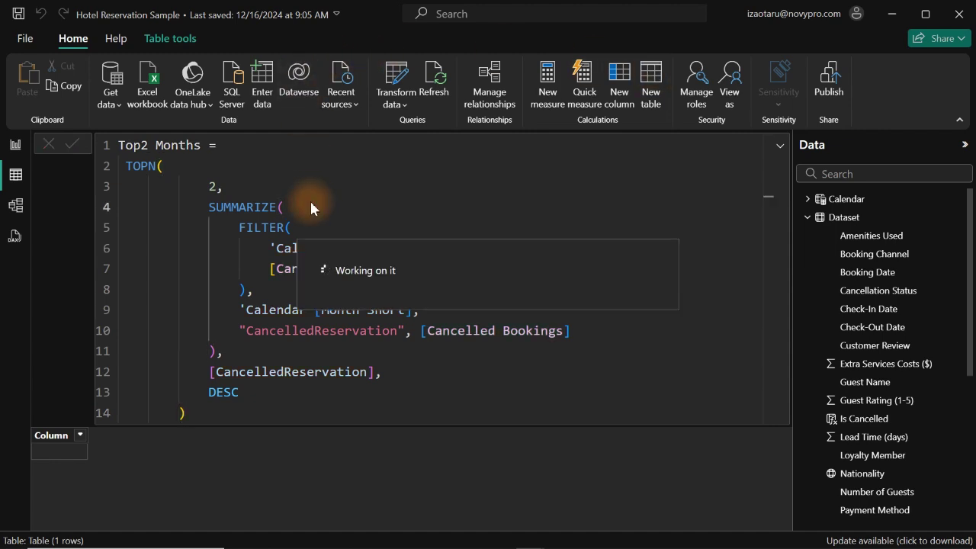
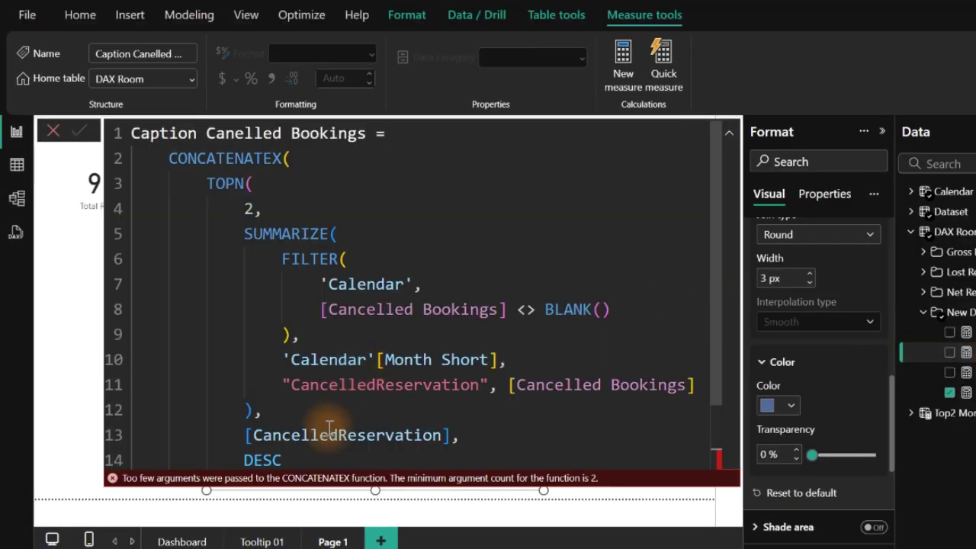
Step: Place the Caption Canelled Bookings measure as a card near the upper middle of the report page and view its error details
left_click(72, 326)
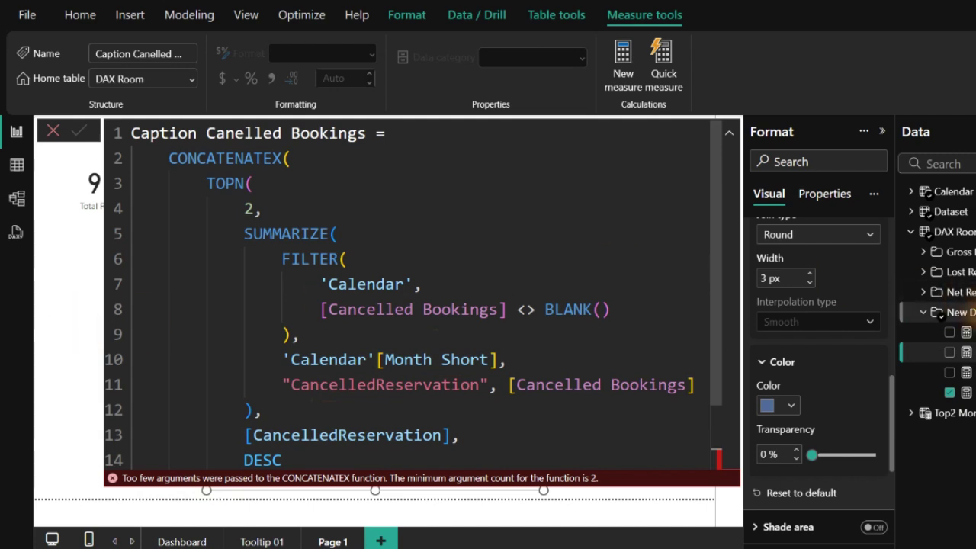
left_click(964, 310)
left_click(627, 252)
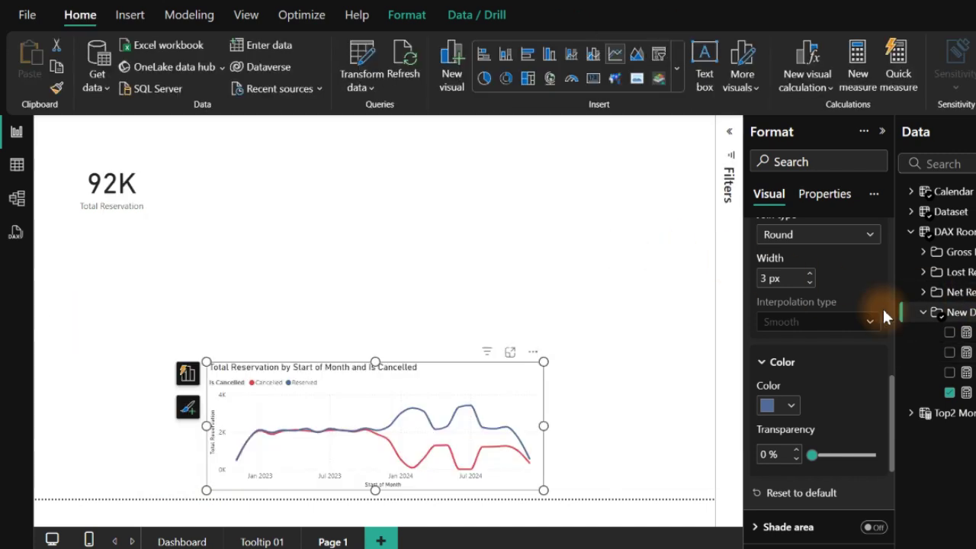
left_click(949, 352)
left_click(359, 238)
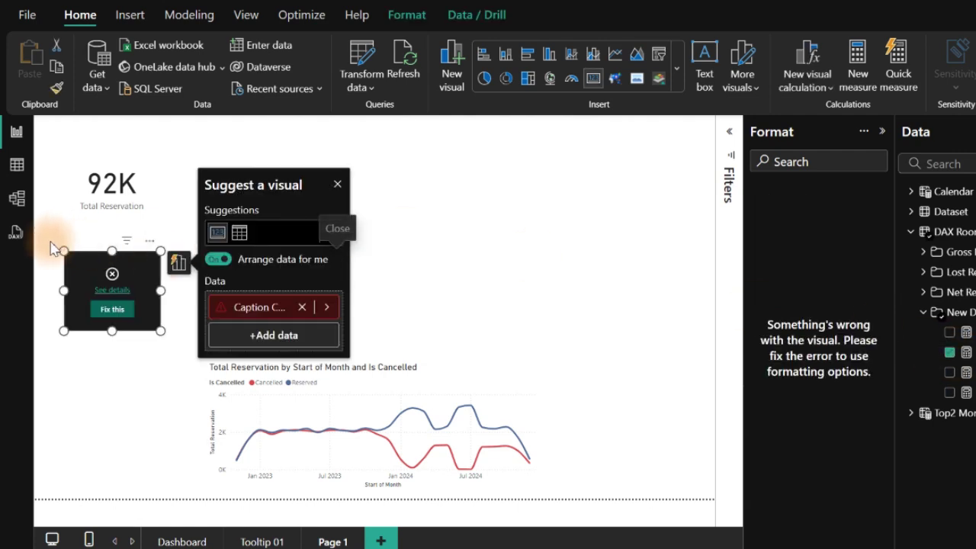
left_click_drag(77, 276, 345, 175)
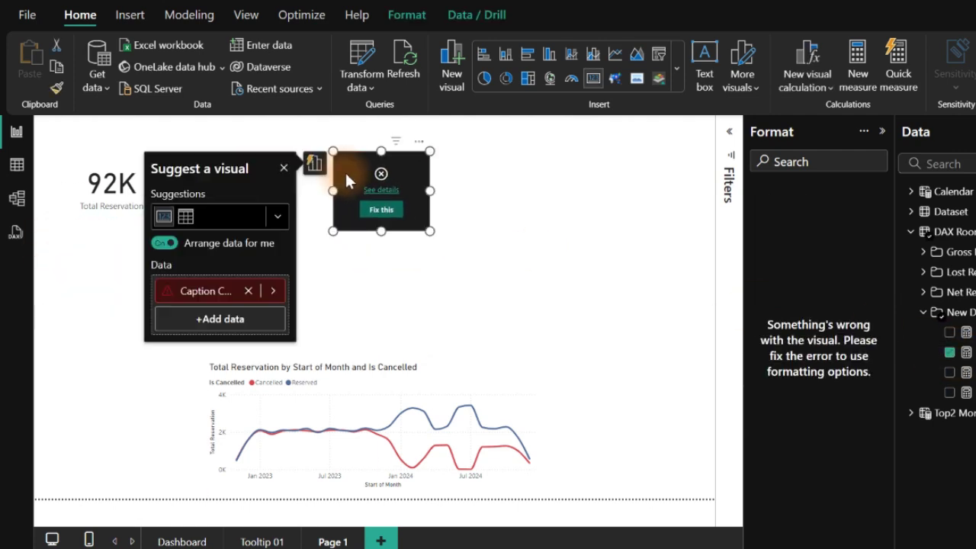
left_click(386, 195)
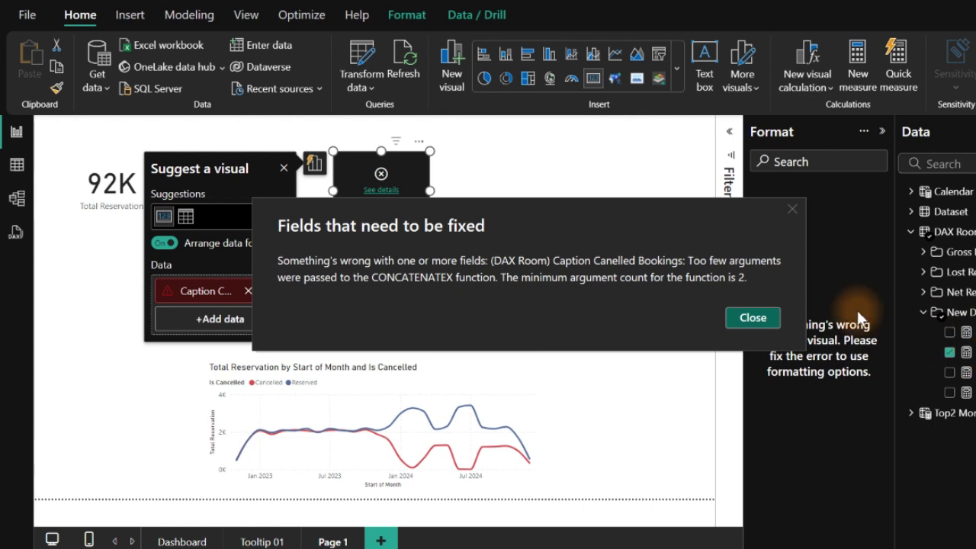
left_click(751, 319)
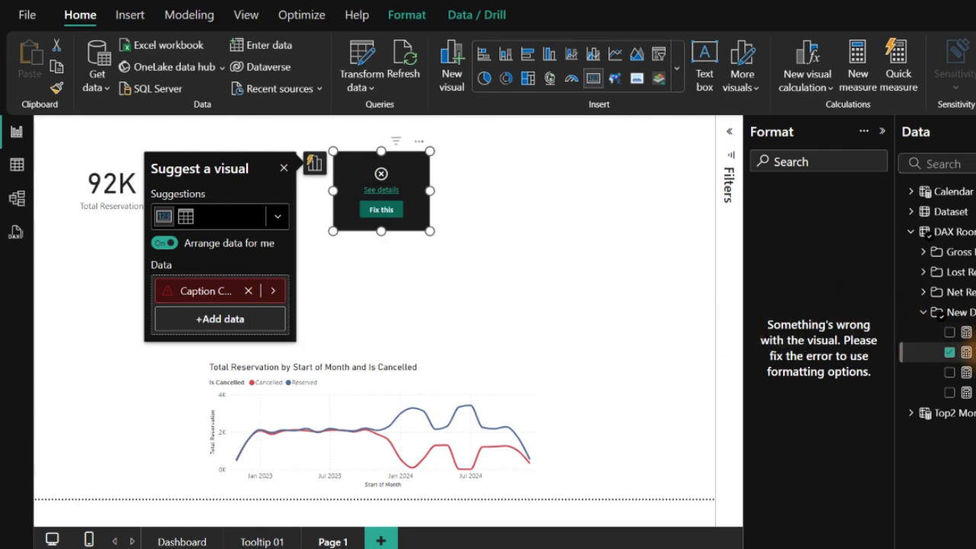
Step: Remove CONCATENATEX with its opening and closing parentheses from the Caption Canelled Bookings measure, leaving only TOPN, and commit the formula
left_click(967, 351)
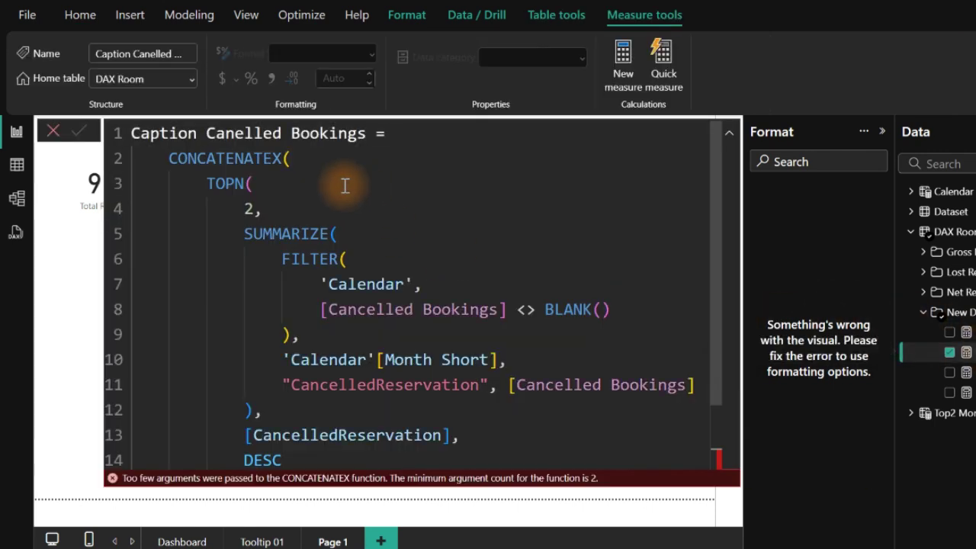
left_click(291, 158)
left_click_drag(291, 157, 163, 157)
key("BackSpace")
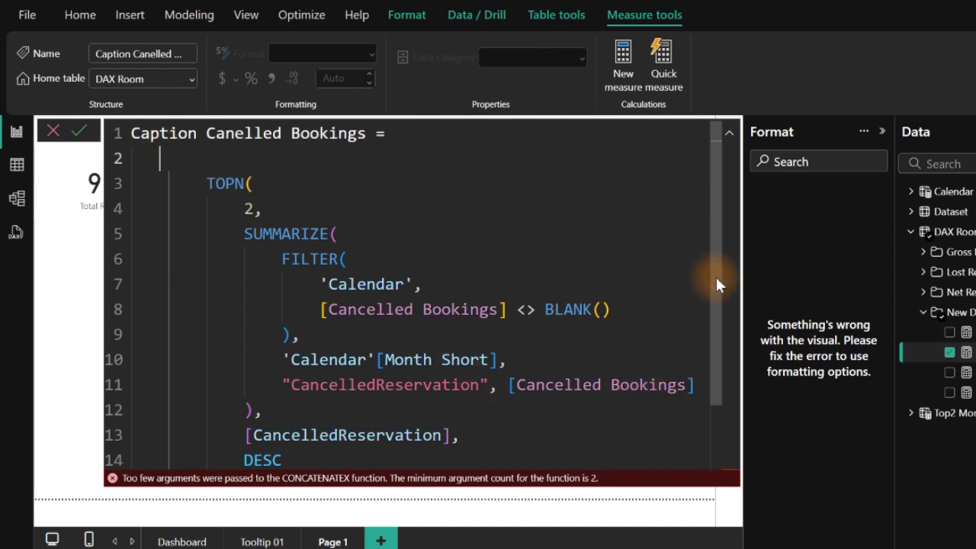
left_click_drag(717, 279, 710, 394)
left_click(140, 456)
key("BackSpace")
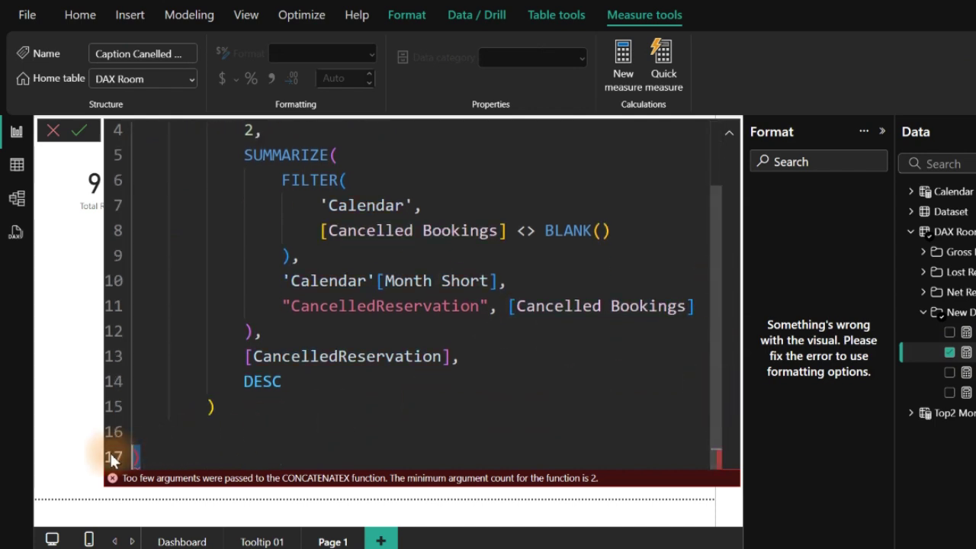
key("Return")
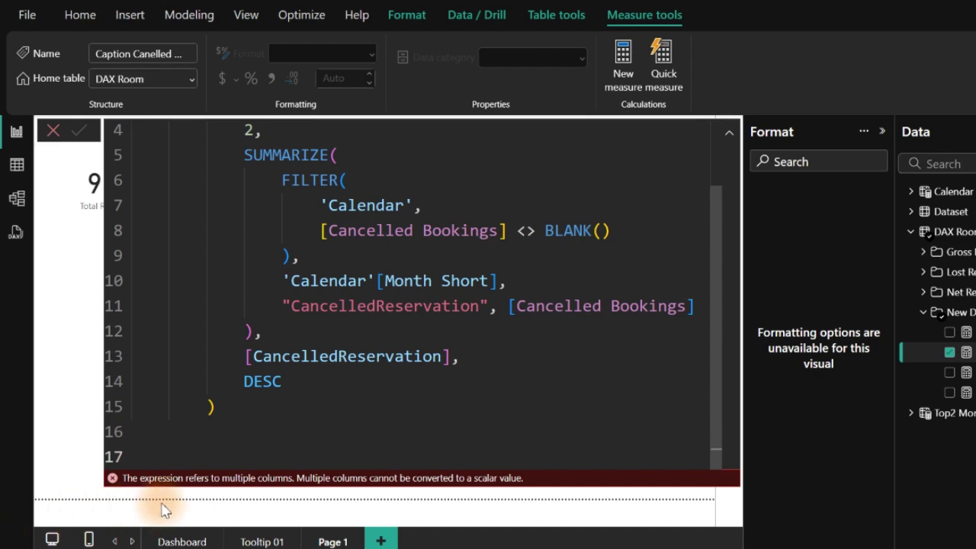
Step: View the card's error details for the measure containing only the TOPN expression
left_click(954, 312)
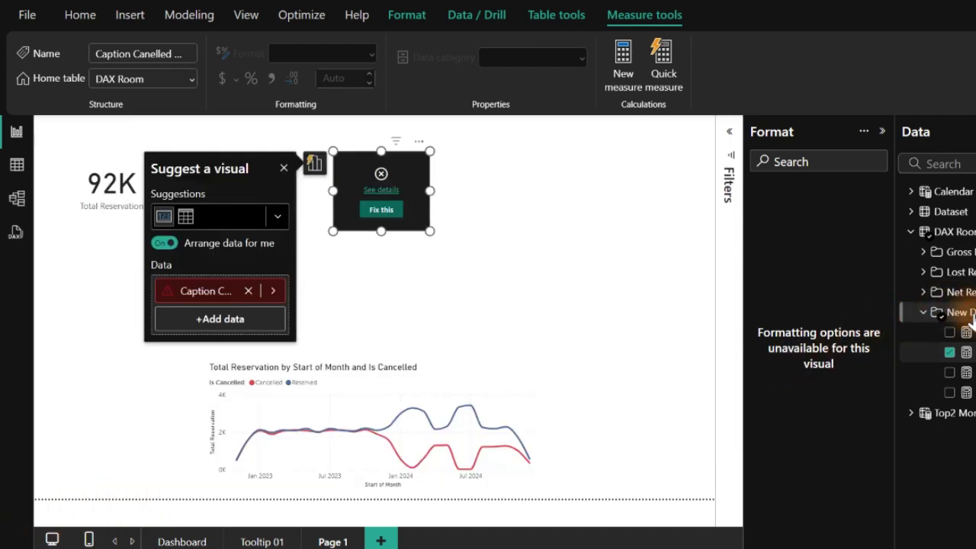
left_click(383, 190)
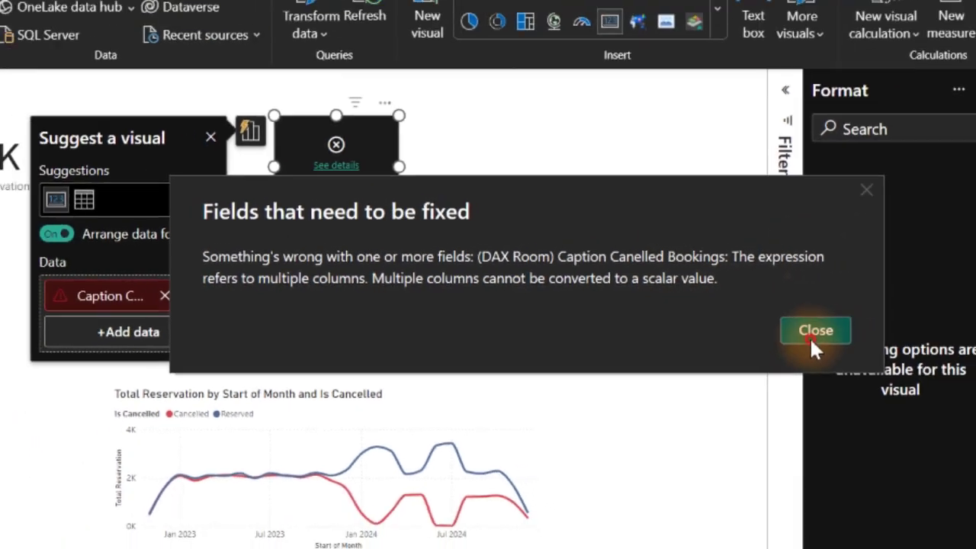
left_click(941, 355)
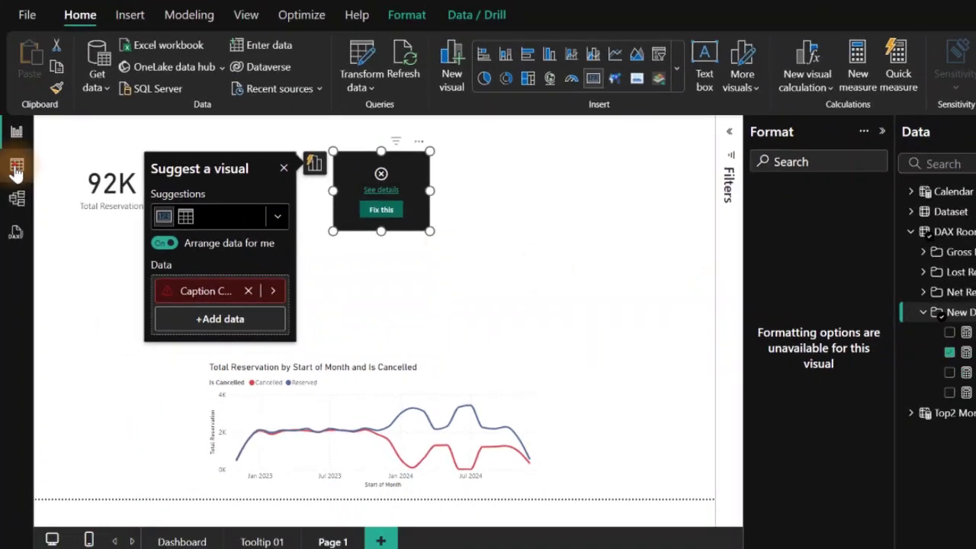
Step: Examine the columns and rows of the Top2 Months table in Table view, collapse the Dataset fields and return to the report
left_click(16, 169)
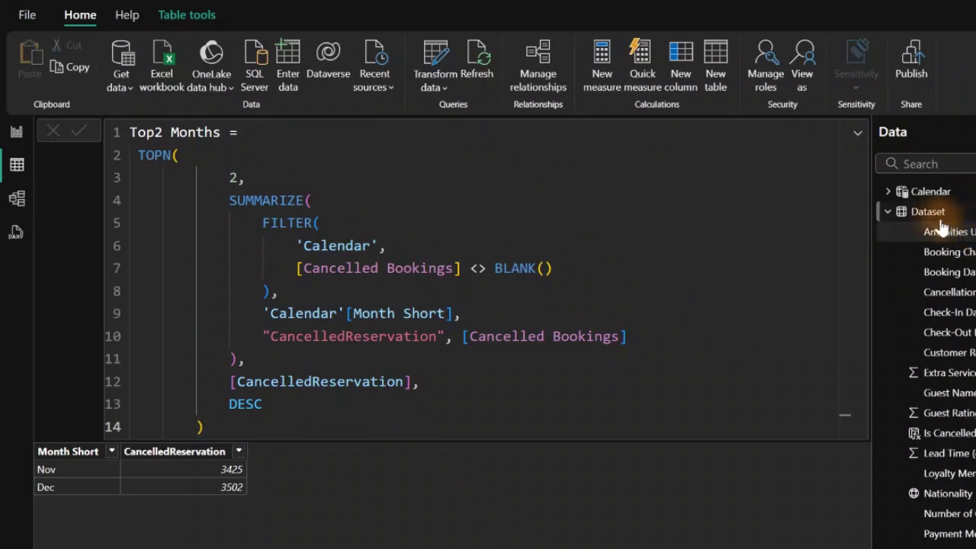
left_click(888, 211)
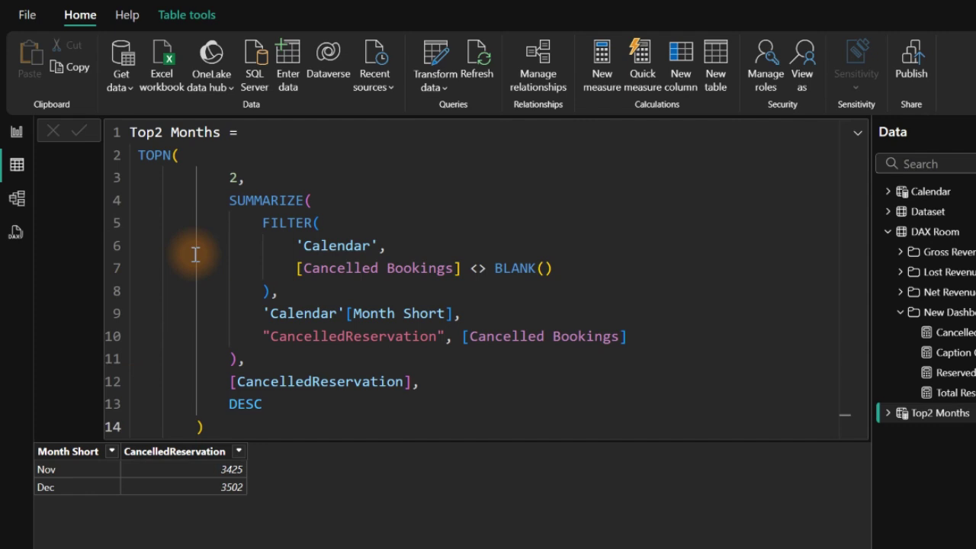
left_click(17, 132)
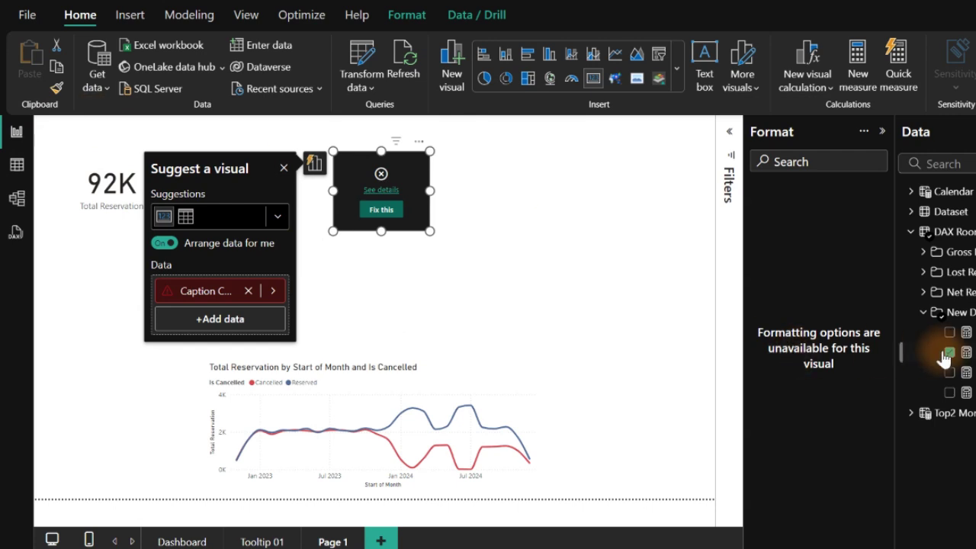
Step: Reinsert the CONCATENATEX function with its opening parenthesis on line 2 of the Caption Canelled Bookings measure, above TOPN
left_click(968, 352)
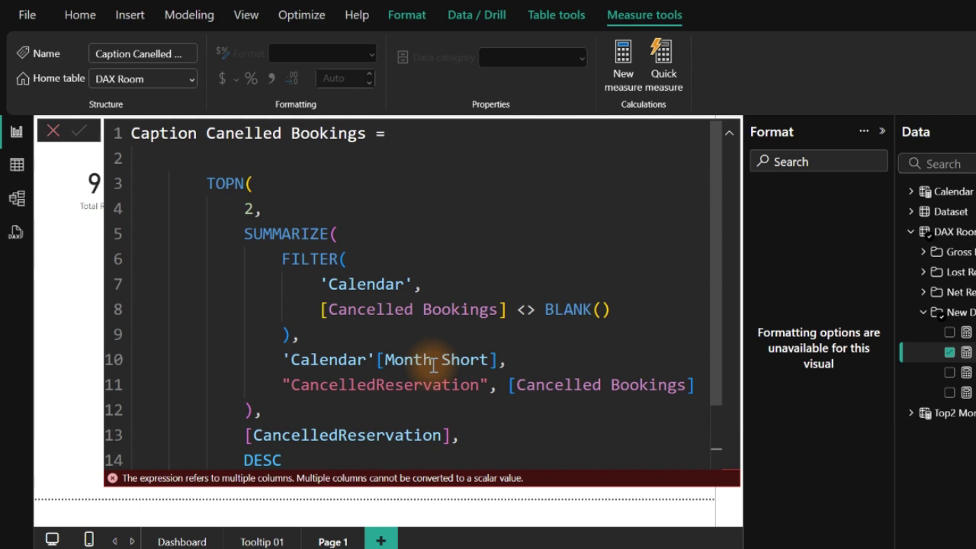
left_click(214, 166)
type("cont")
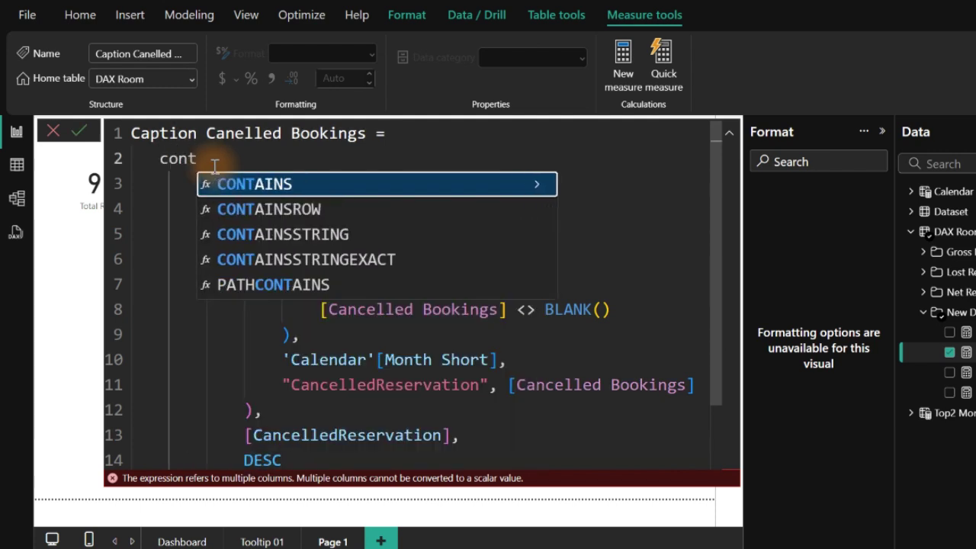
key("BackSpace")
type("ca")
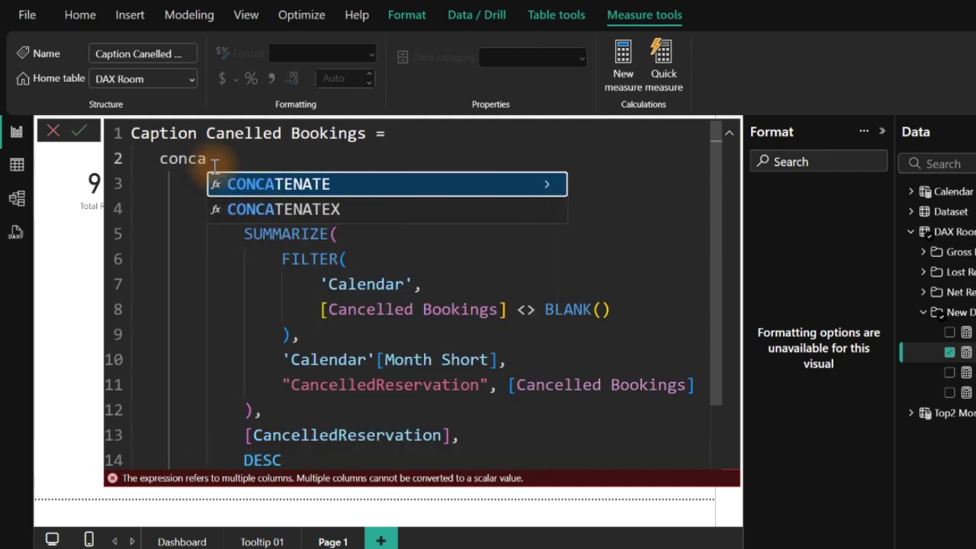
key("Down")
key("Tab")
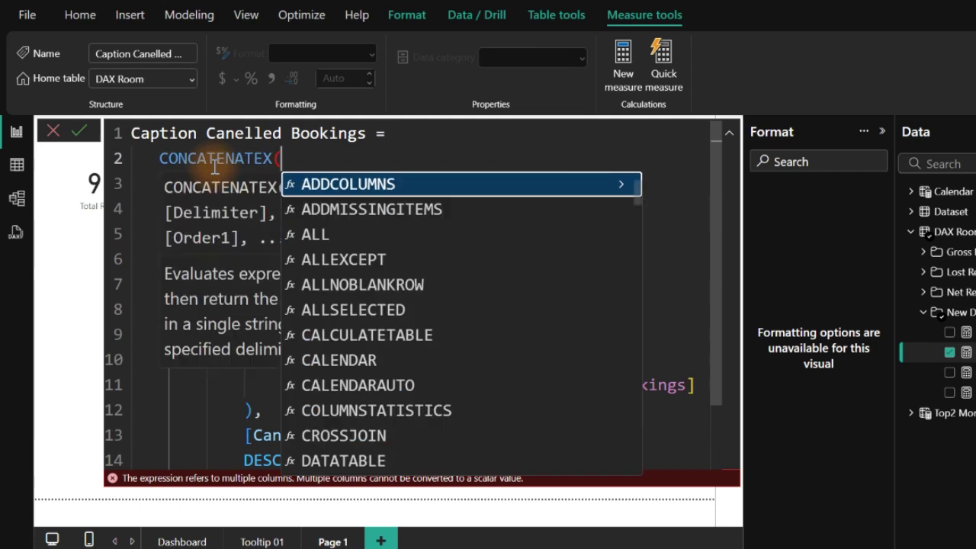
key("Escape")
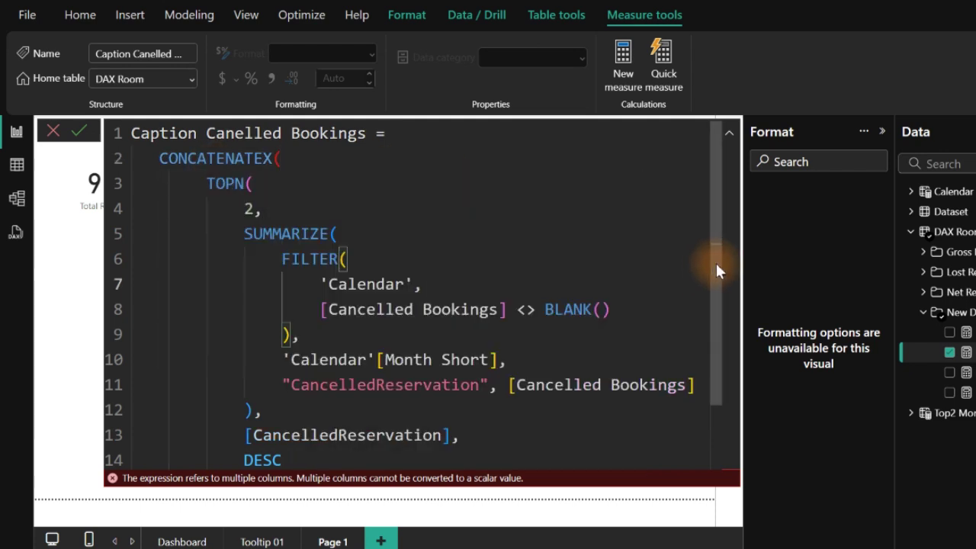
Step: Add a comma after TOPN's closing parenthesis and enter 'Calendar'[Month Short] on line 16 as CONCATENATEX's expression
scroll(717, 305, "down", 1)
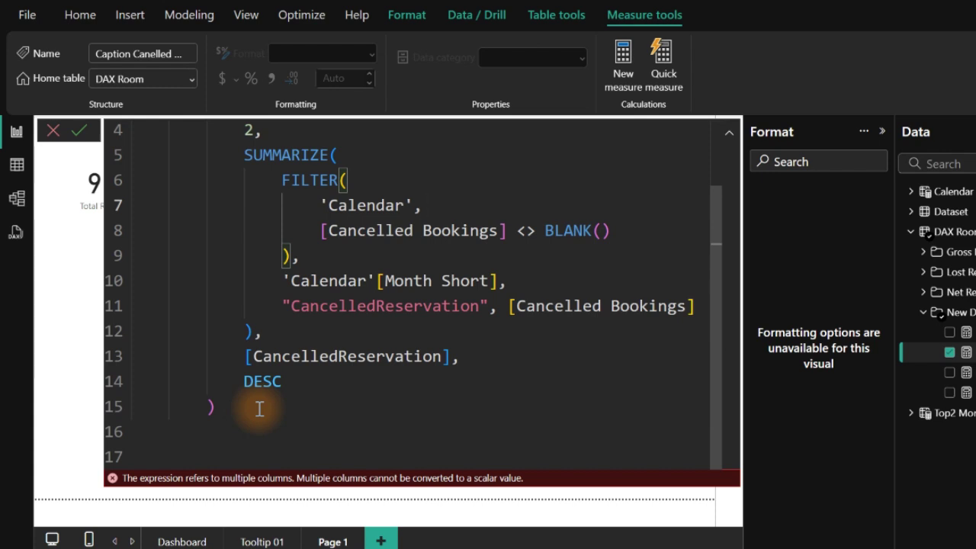
left_click(221, 410)
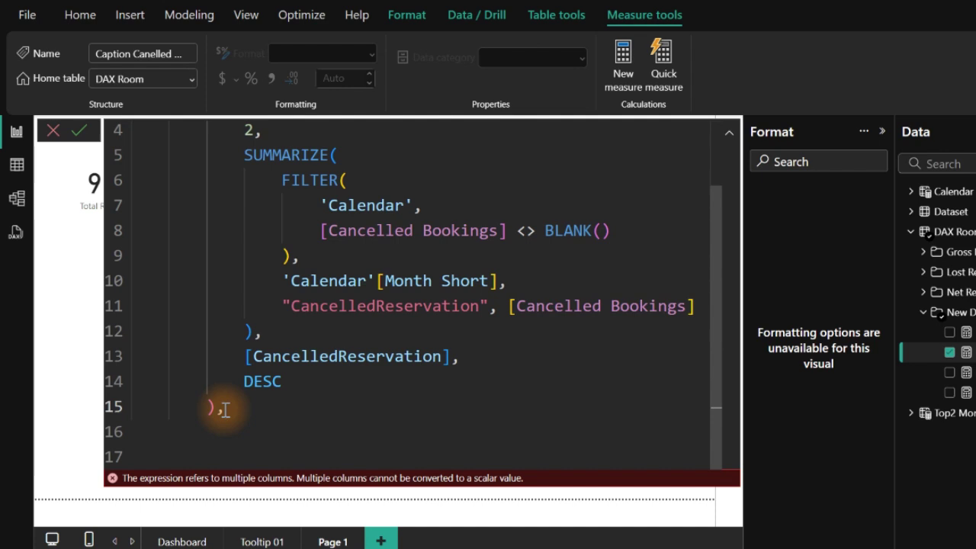
type(",")
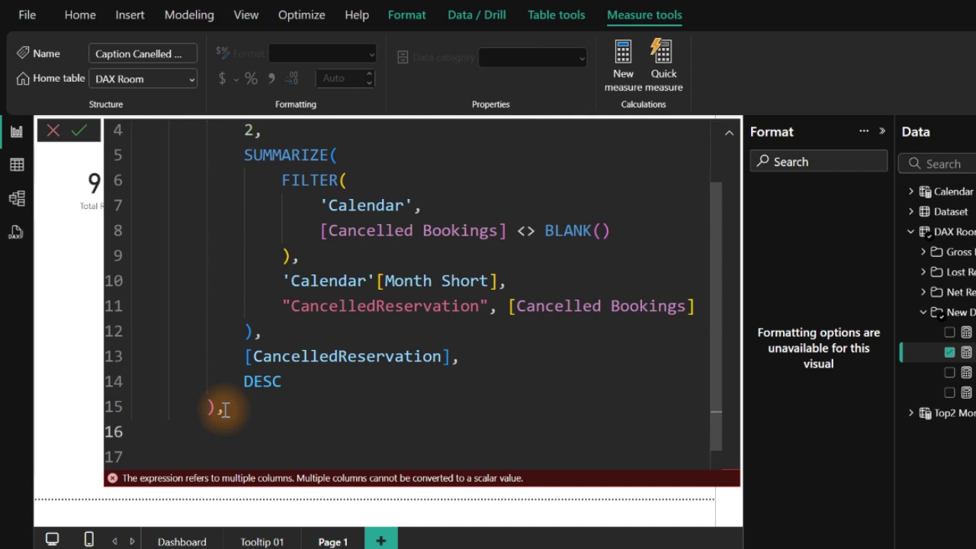
key("Return")
type("month")
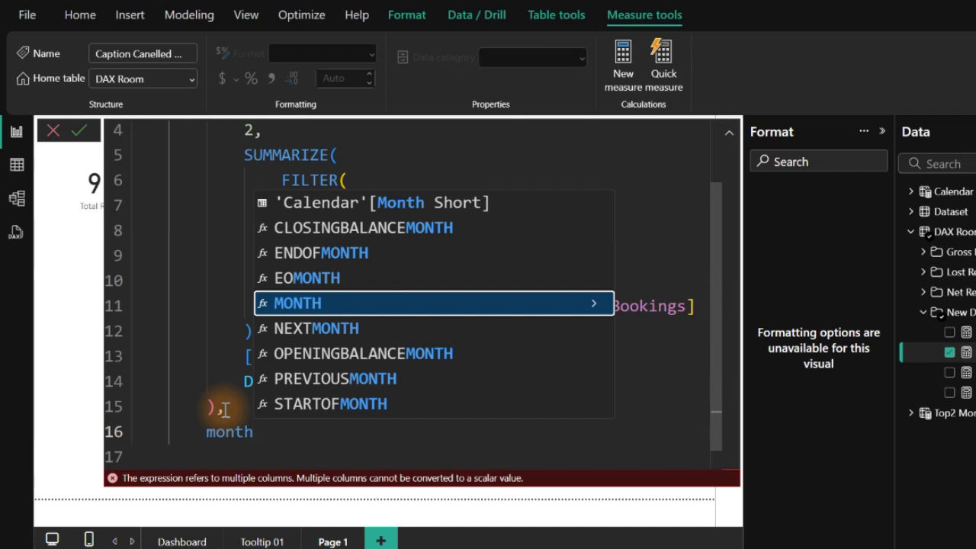
key("Up")
key("Up")
key("Up")
key("Up")
key("Tab")
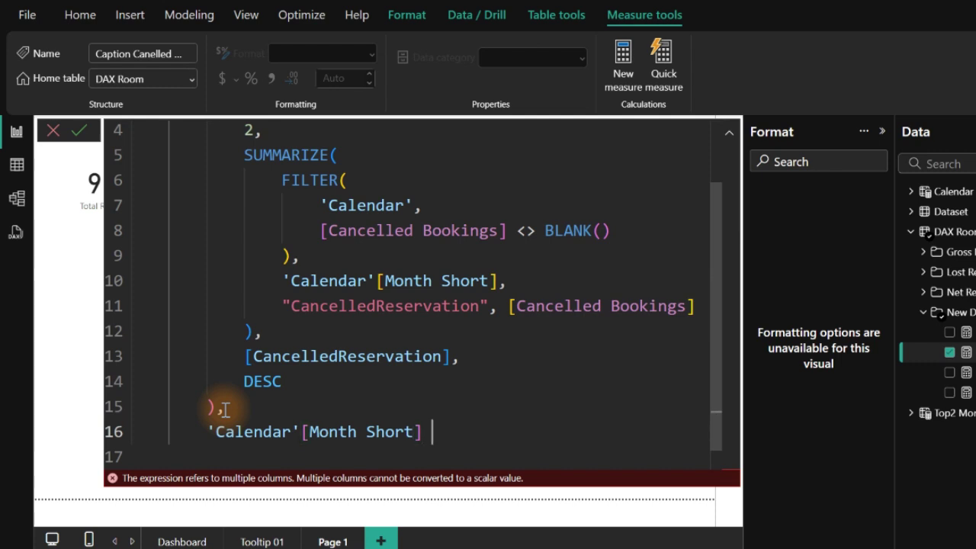
Step: Append & " | " & [CancelledReservation] to the Month Short expression, close CONCATENATEX with a parenthesis, and commit the measure
type("& \" | \"")
type("&")
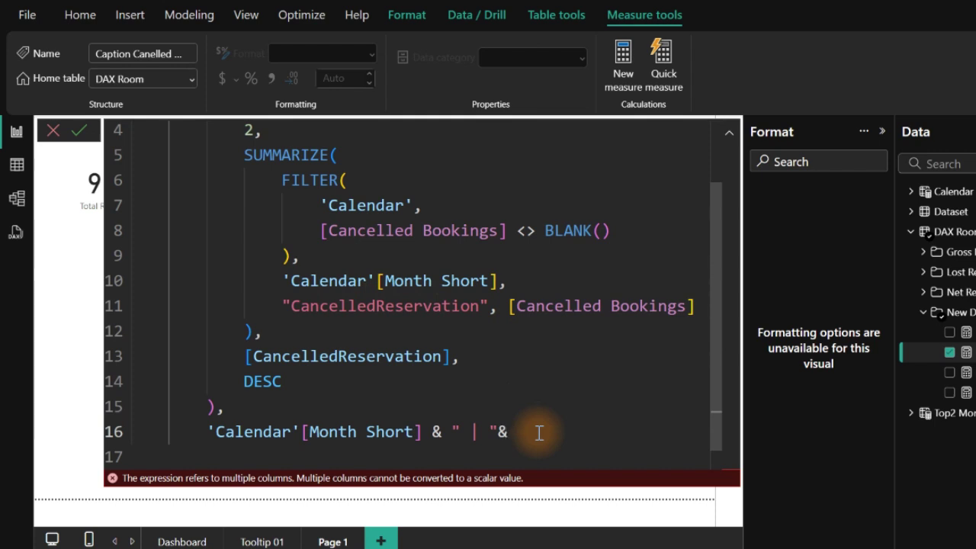
type("can")
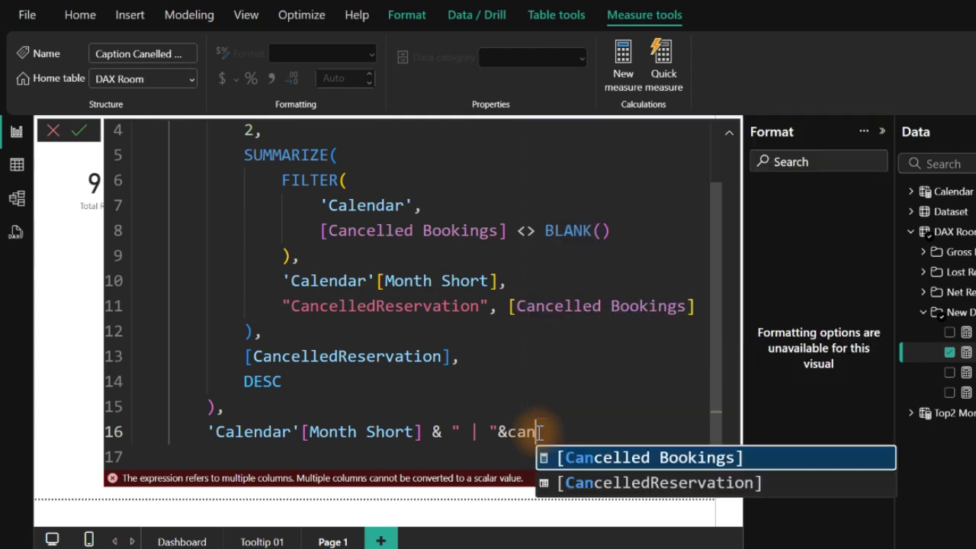
key("Down")
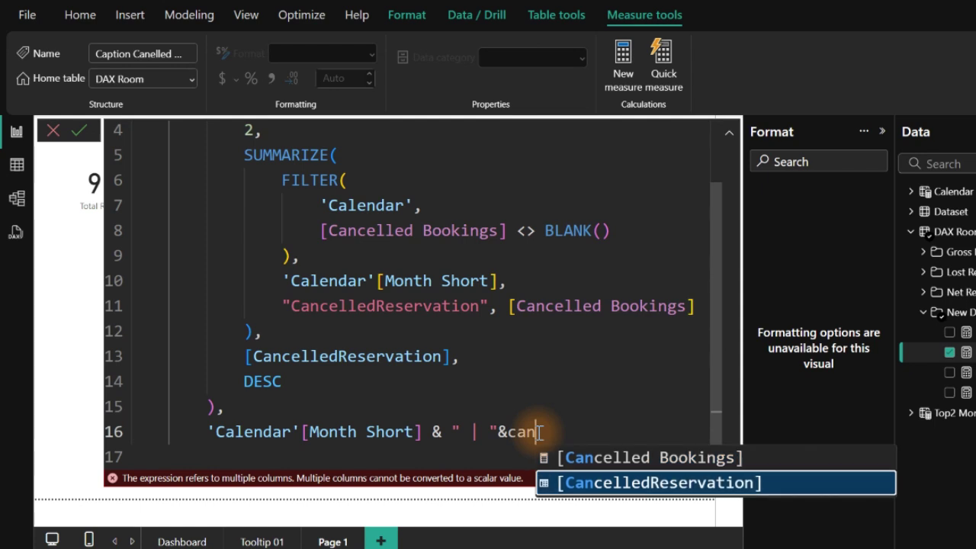
key("Tab")
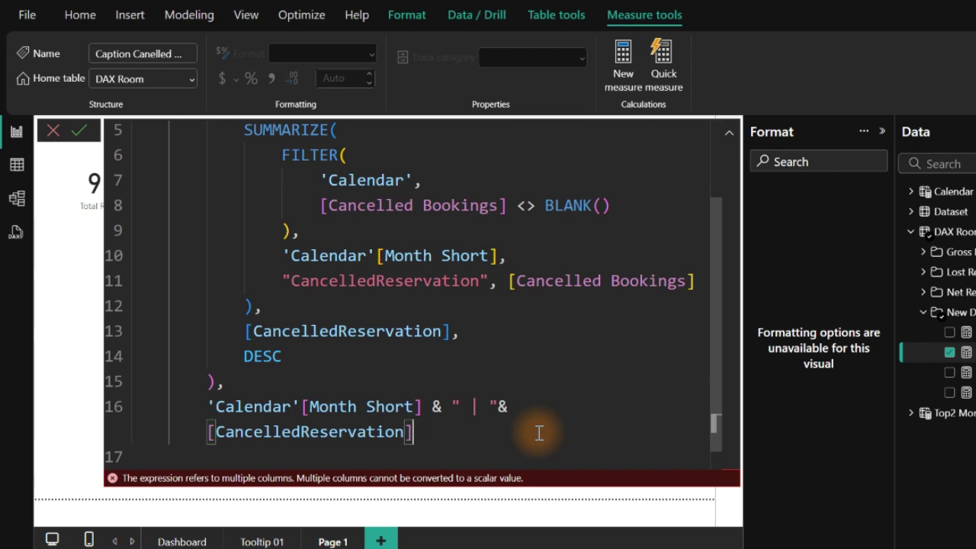
key("Return")
type(")")
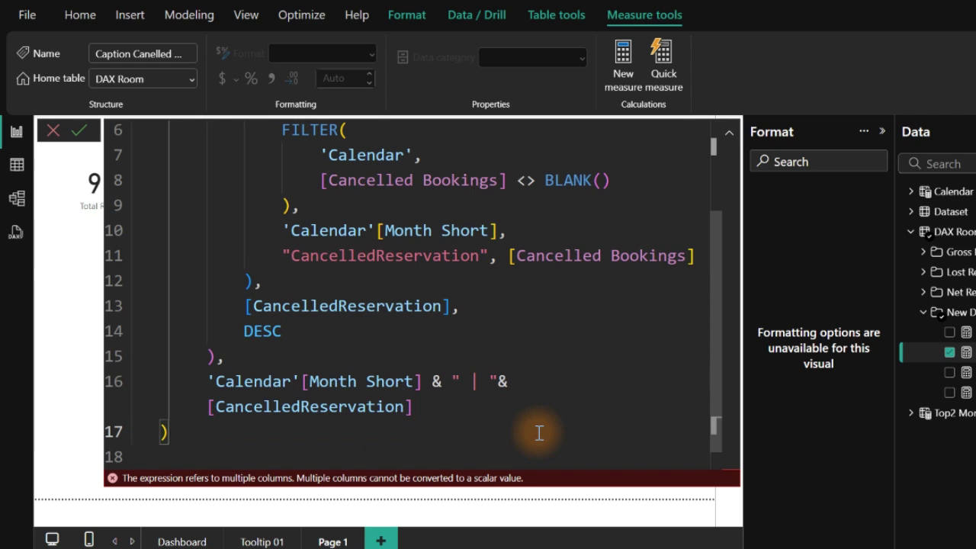
key("Return")
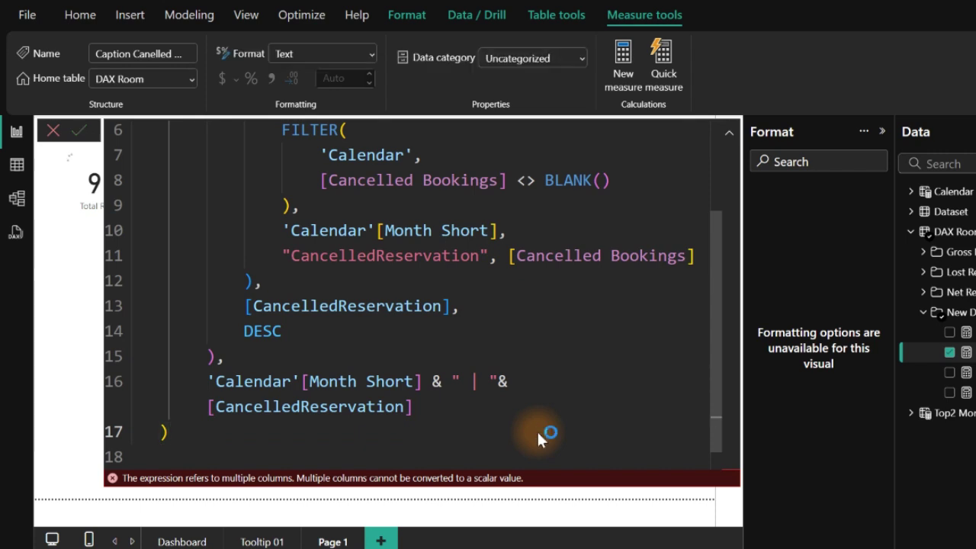
left_click(957, 312)
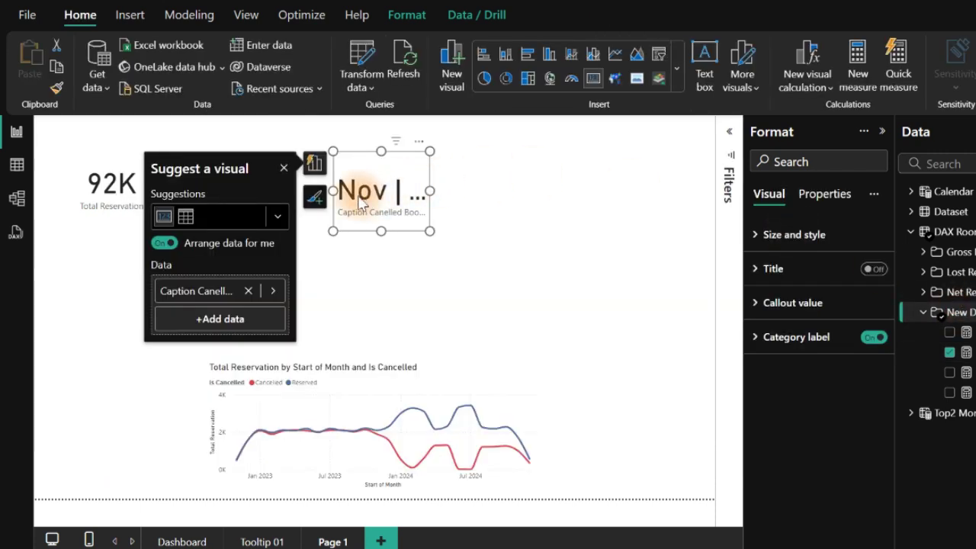
Step: Widen and reposition the caption card, and compare its text with the Top2 Months table in Table view
left_click_drag(429, 231, 668, 255)
left_click_drag(573, 223, 471, 221)
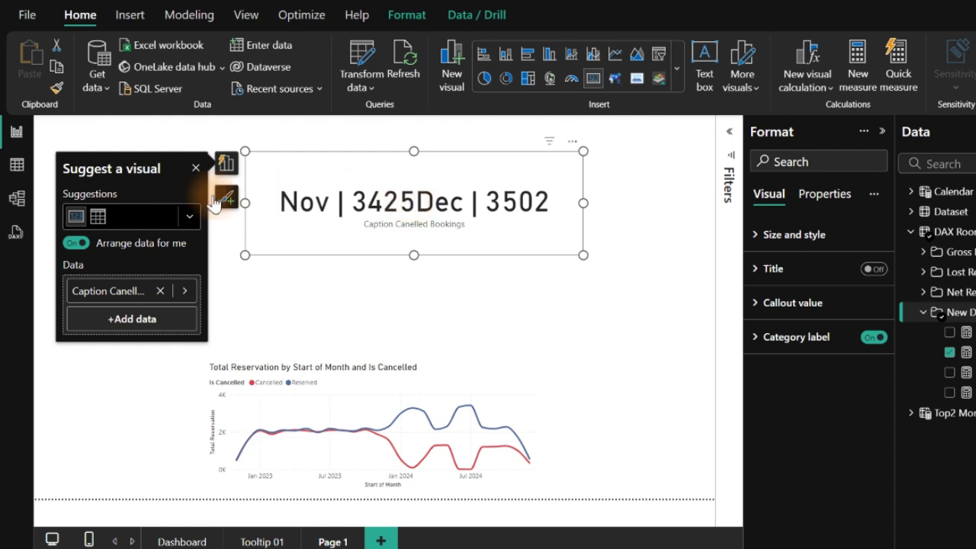
left_click(16, 164)
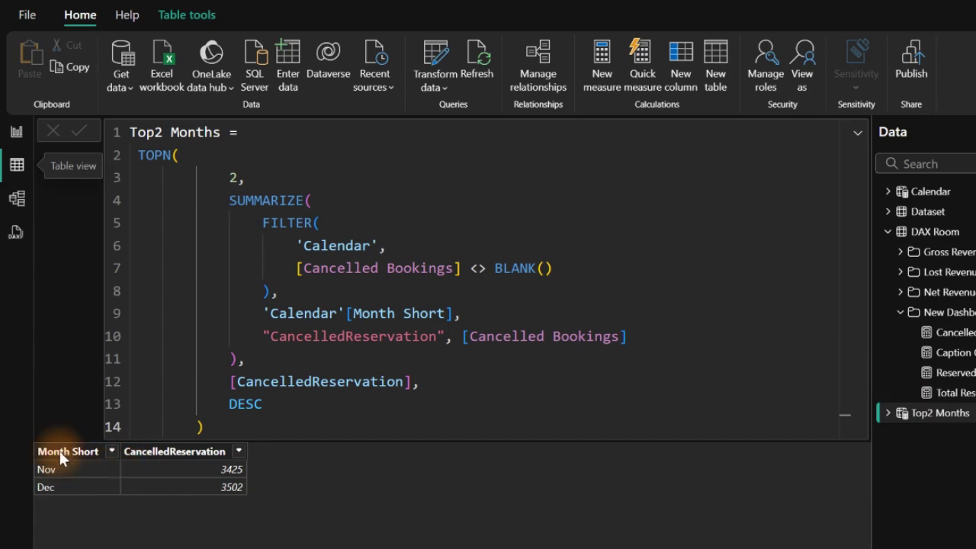
left_click(16, 130)
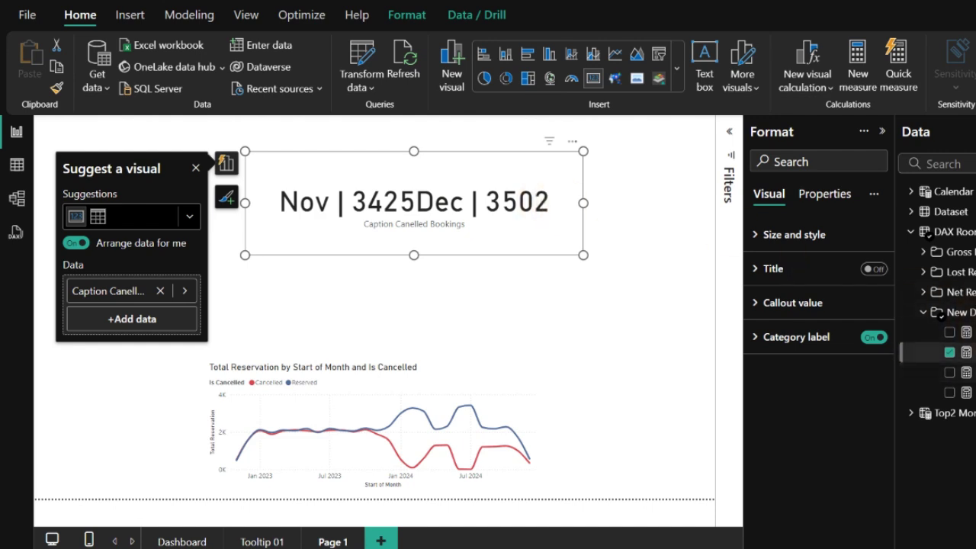
Step: Add UNICHAR(10) on line 17 of the Caption Canelled Bookings measure as CONCATENATEX's delimiter and commit the measure
left_click(914, 352)
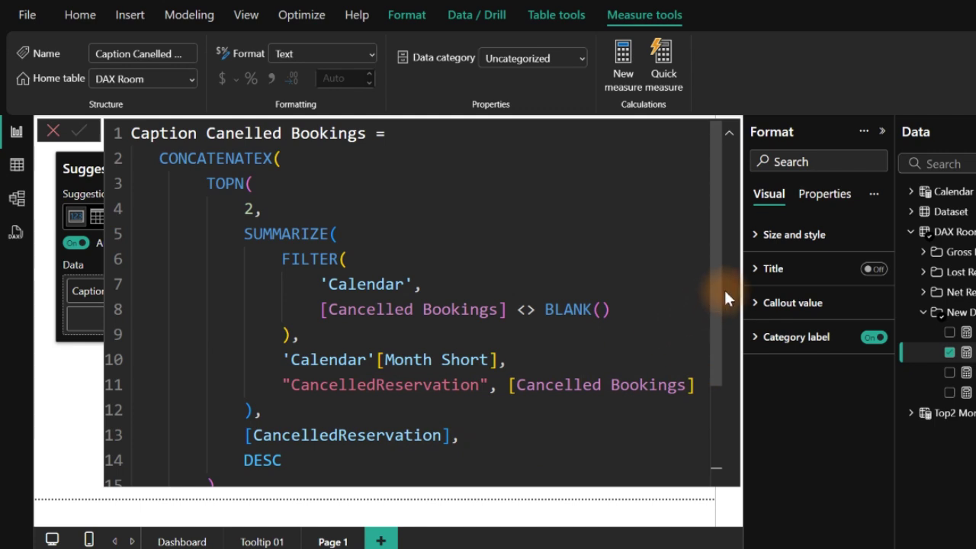
left_click_drag(714, 288, 708, 447)
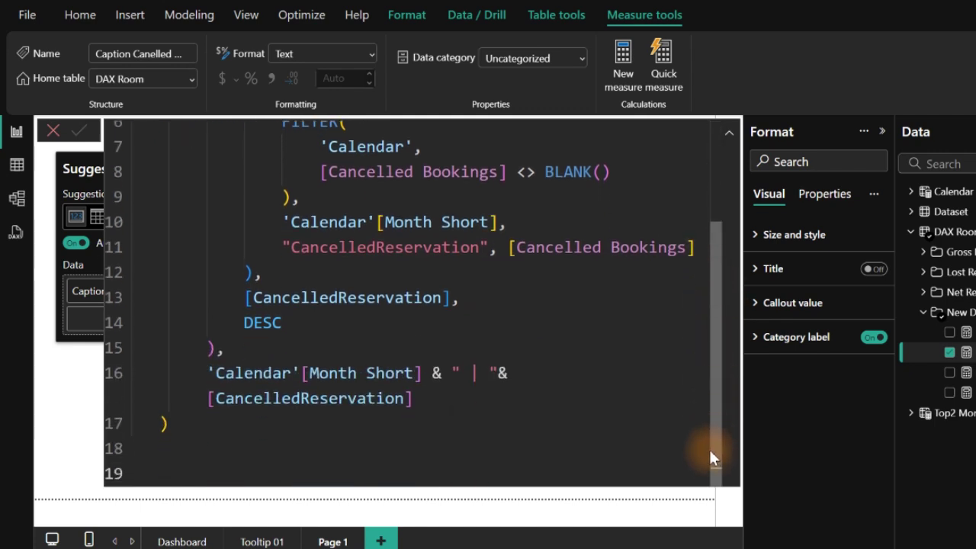
left_click(426, 401)
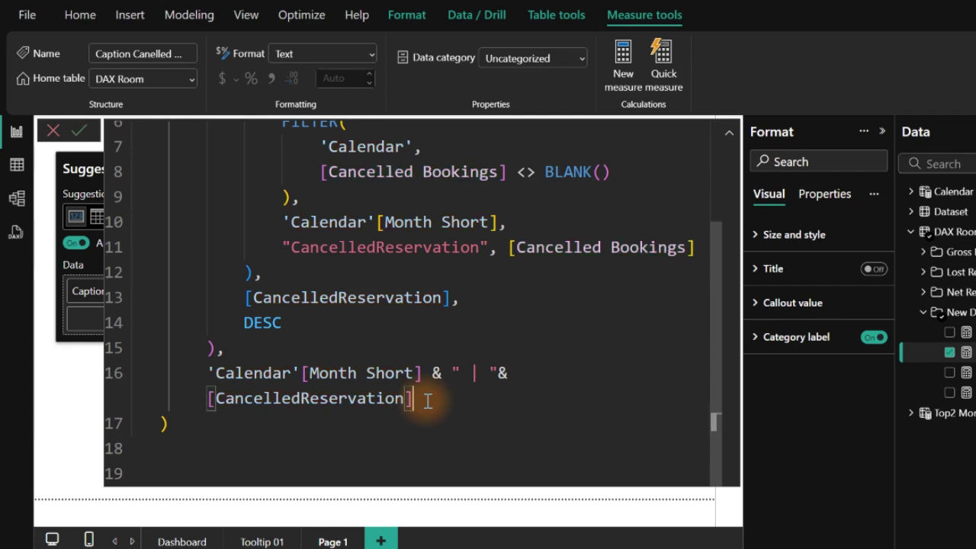
type(",")
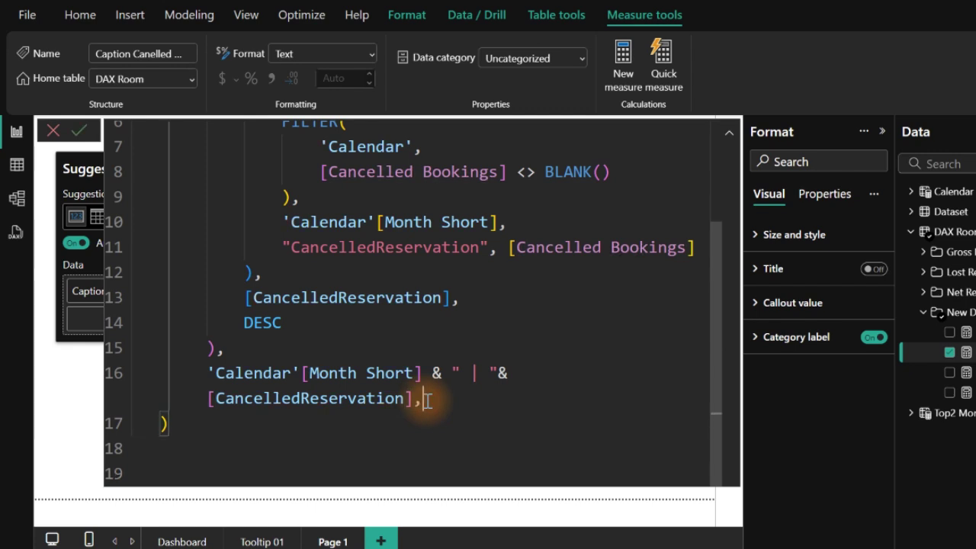
key("Return")
type("uni")
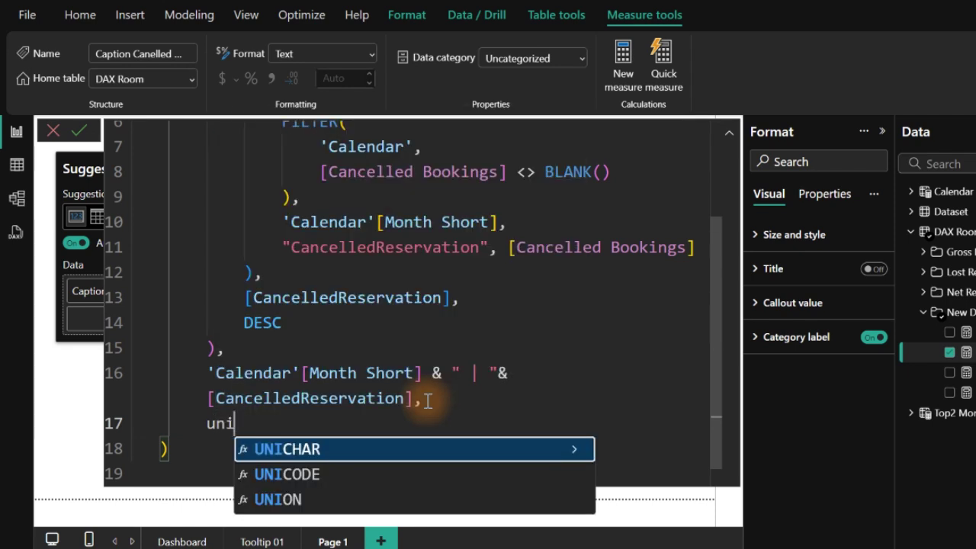
key("Tab")
type("10")
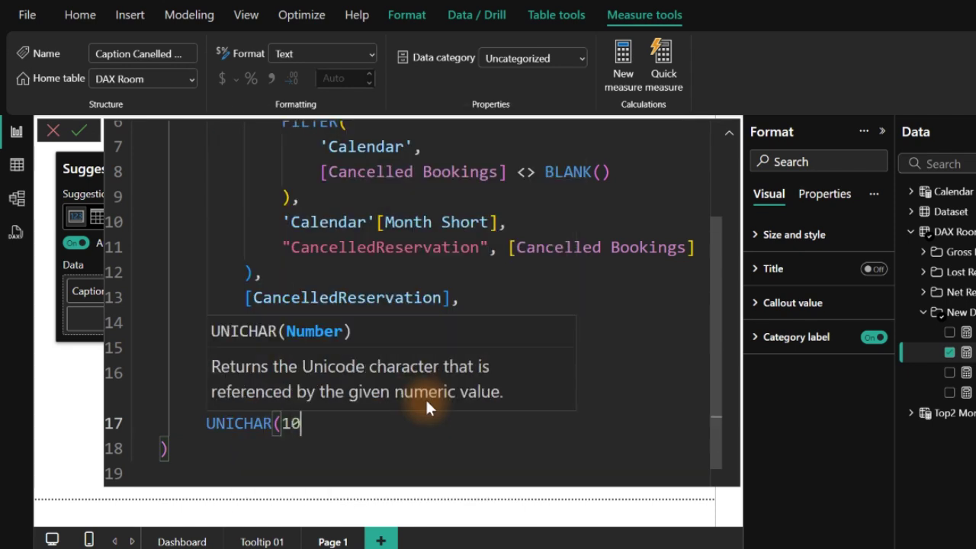
type(")")
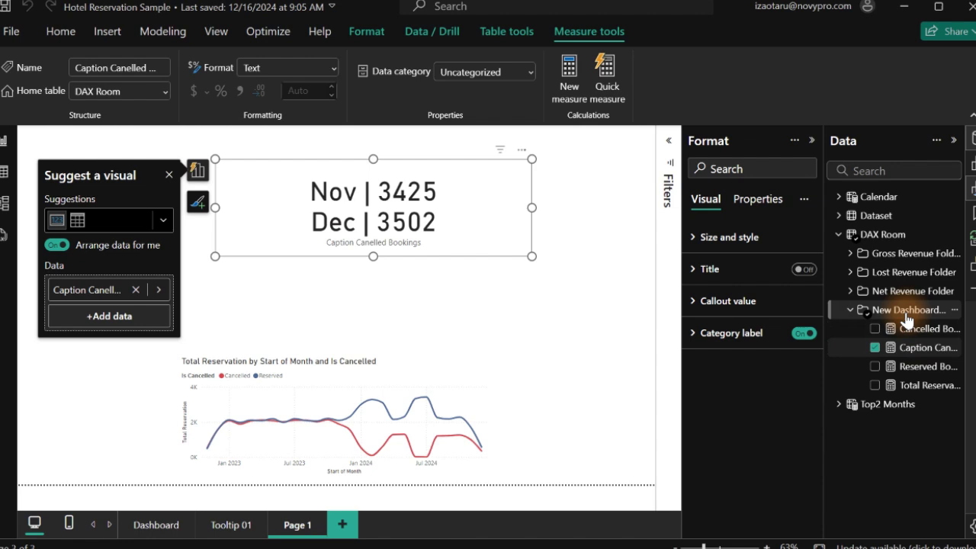
left_click(953, 312)
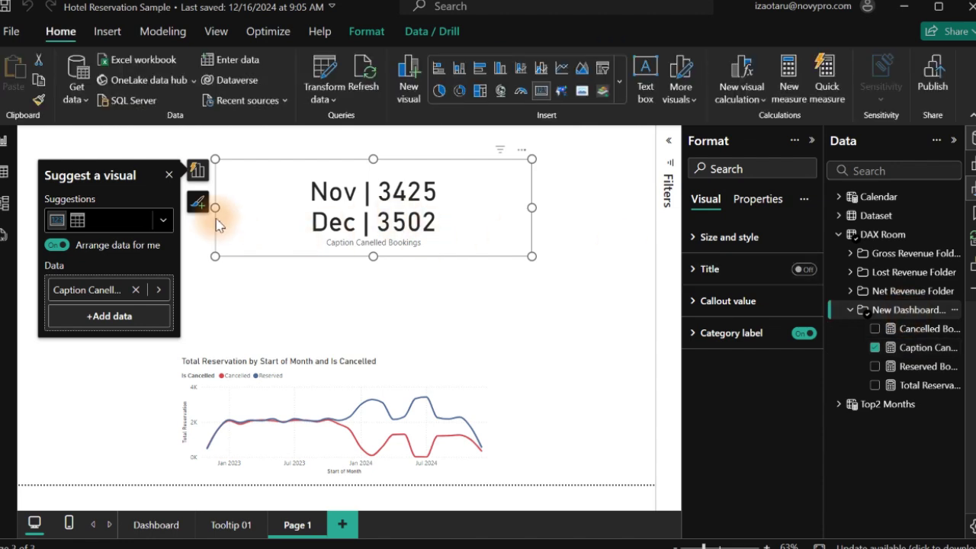
Step: Move the caption card toward the Total Reservation card and set its callout value font size to 30
left_click_drag(214, 207, 211, 233)
left_click_drag(358, 225, 242, 250)
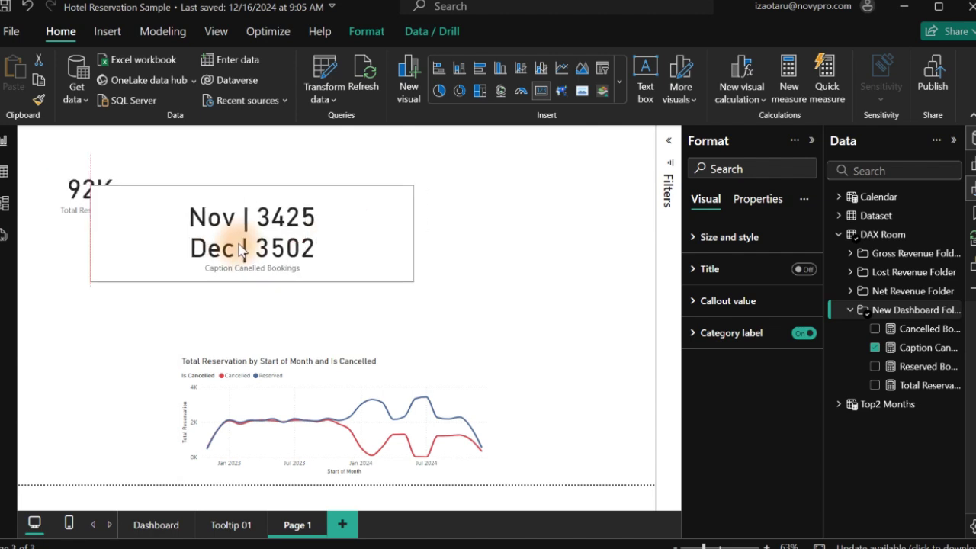
left_click(731, 305)
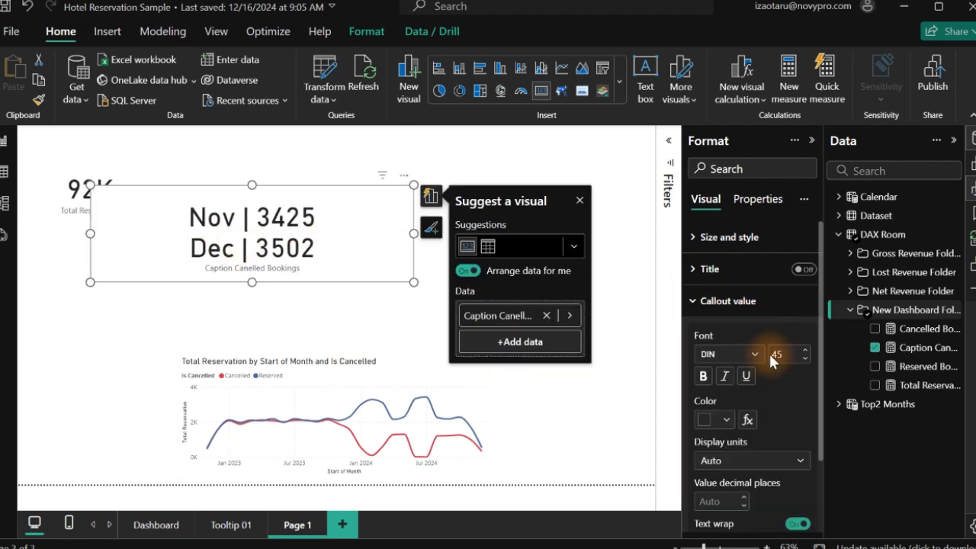
double_click(779, 355)
type("30")
key("Return")
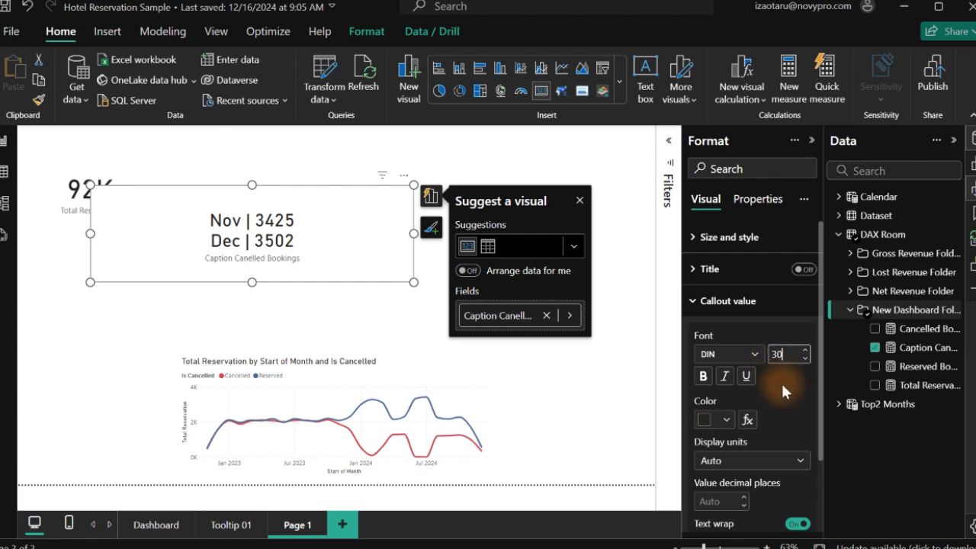
Step: Turn off the caption card's category label and resize the card to a shallow box above the line chart
left_click(746, 307)
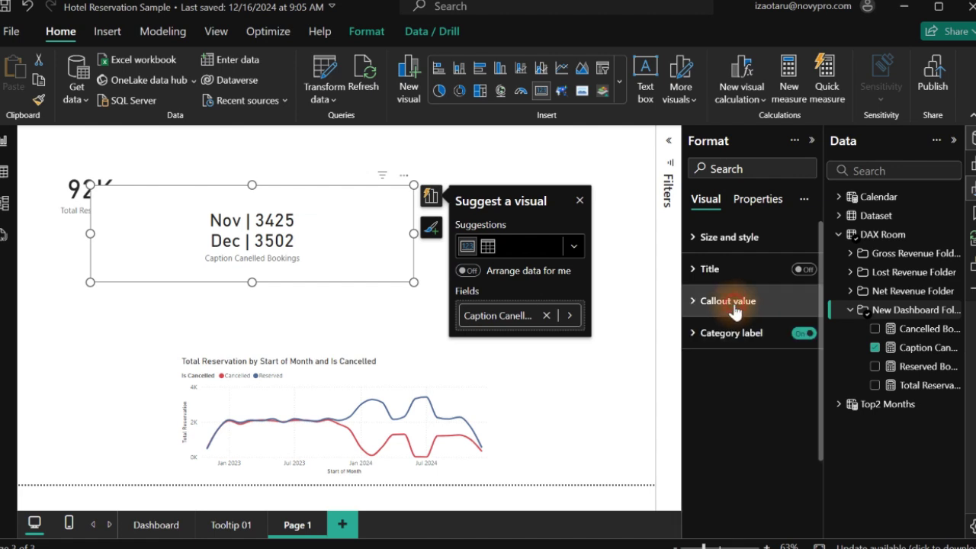
left_click(803, 333)
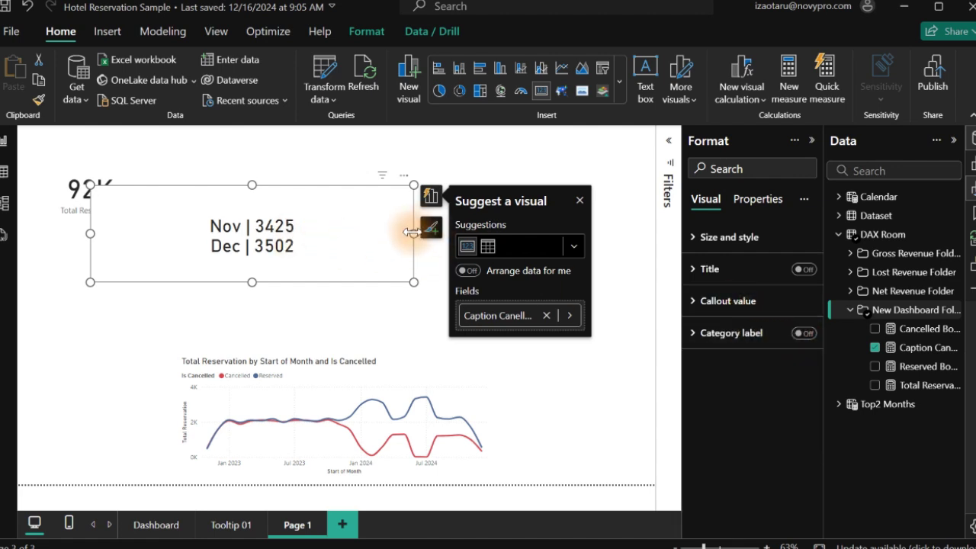
left_click_drag(413, 233, 474, 231)
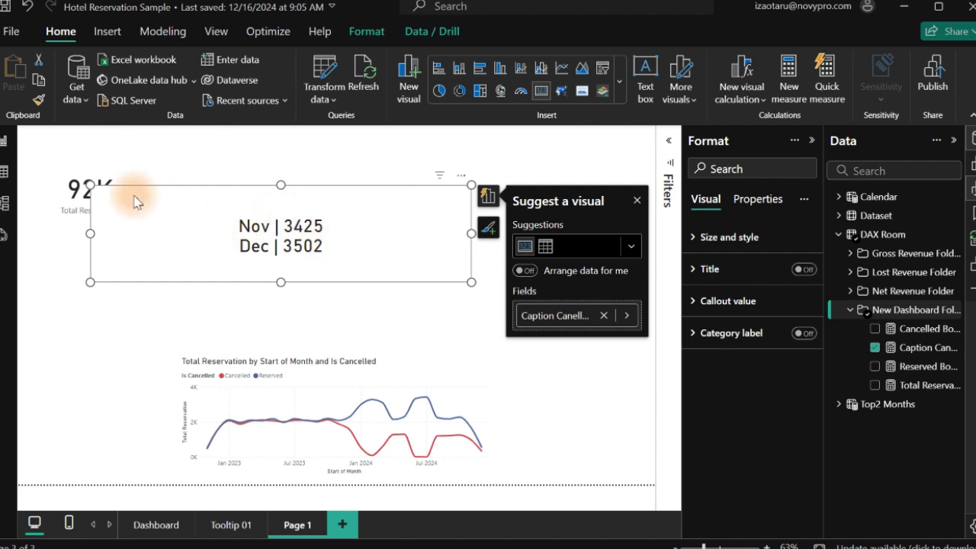
left_click_drag(91, 187, 203, 250)
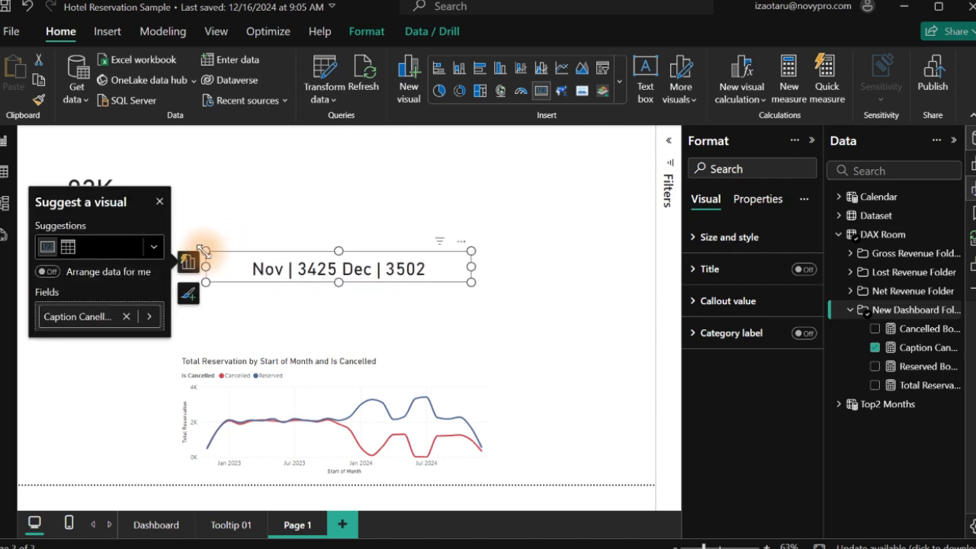
left_click_drag(200, 257, 224, 241)
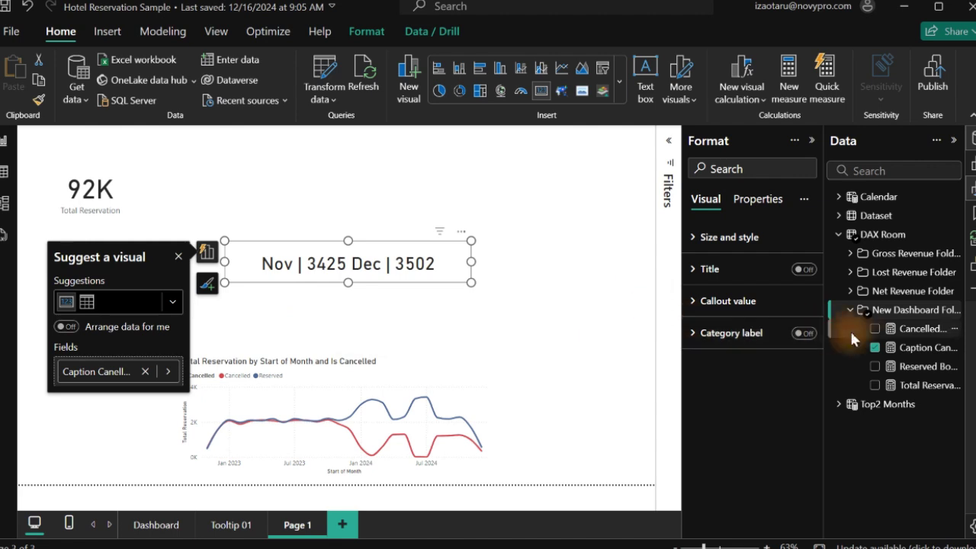
Step: Add a comma after UNICHAR(10) in the Caption Canelled Bookings measure and enter [CancelledReservation] on line 18 as the order-by expression
left_click(916, 352)
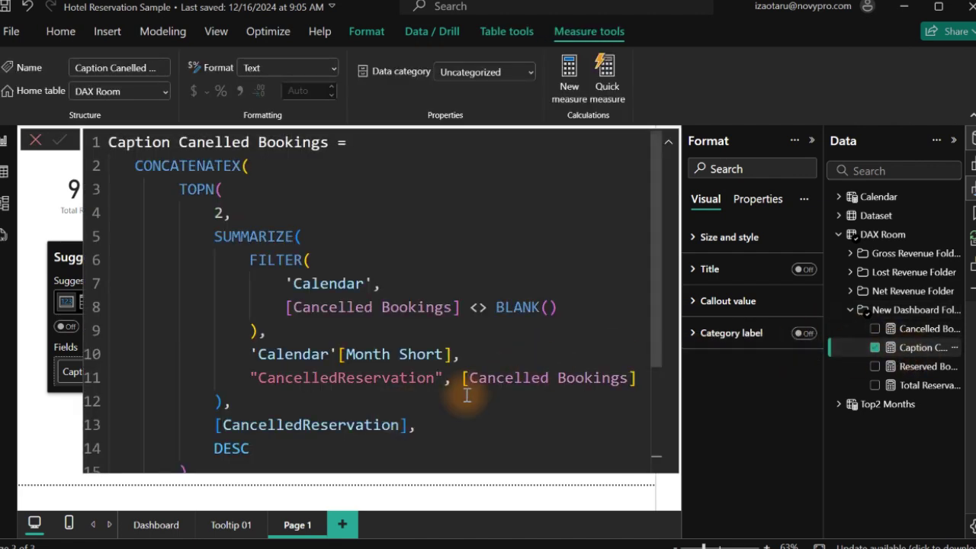
left_click_drag(656, 305, 656, 448)
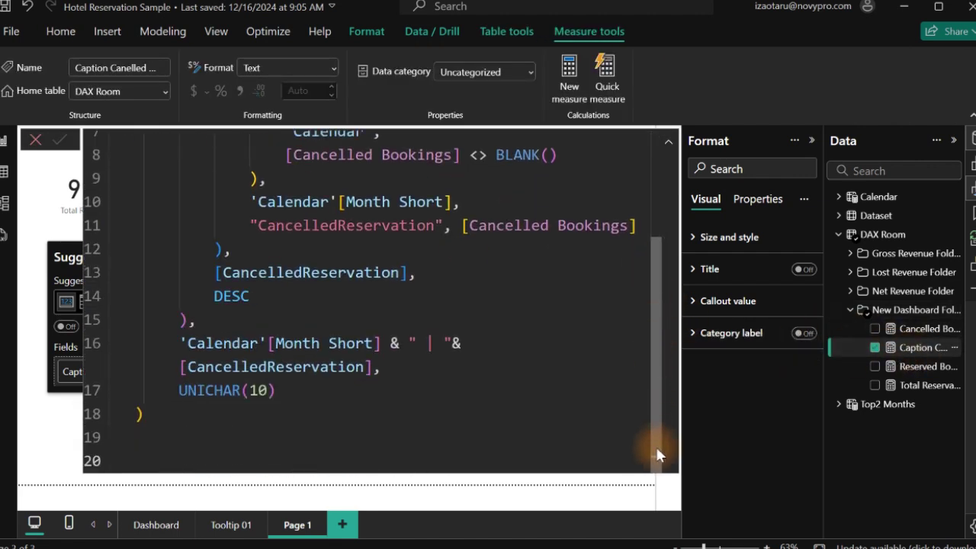
left_click(297, 394)
type(",")
key("Return")
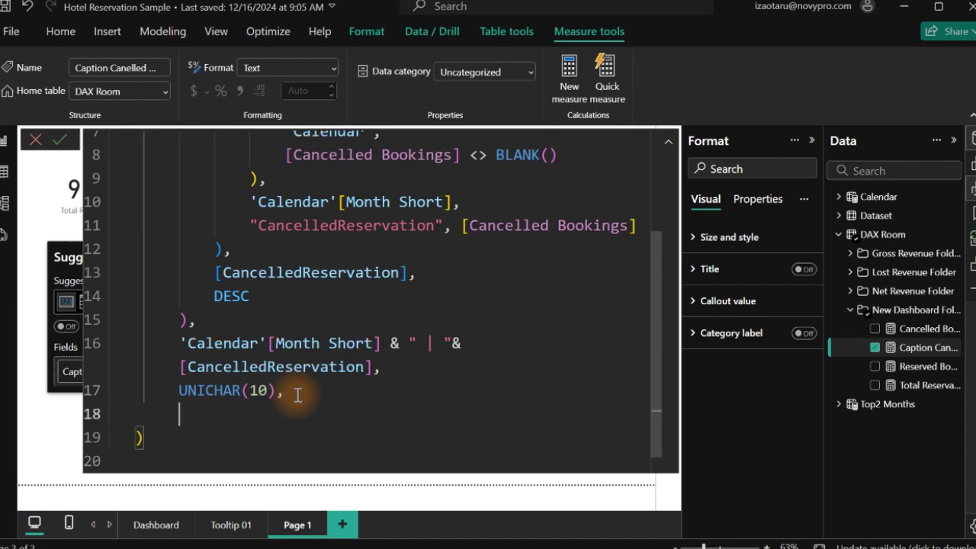
type("canc")
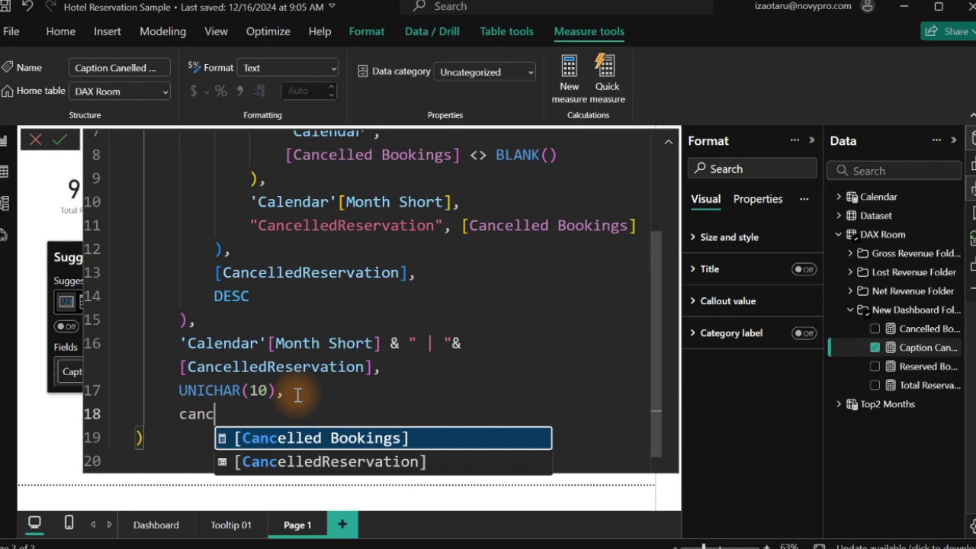
key("Down")
key("Tab")
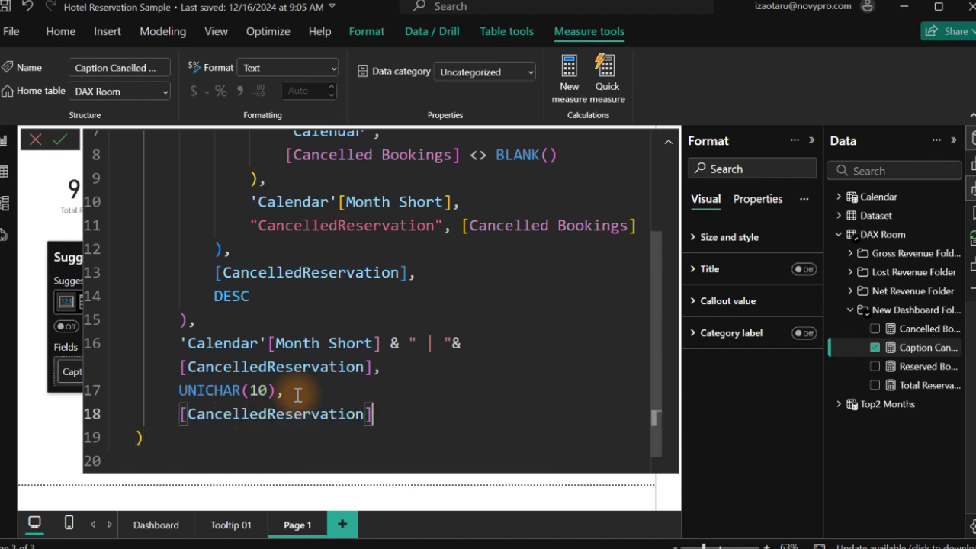
Step: Add a comma after [CancelledReservation] on line 18, enter DESC on line 19 as CONCATENATEX's sort order, and commit the measure
left_click_drag(179, 414, 395, 416)
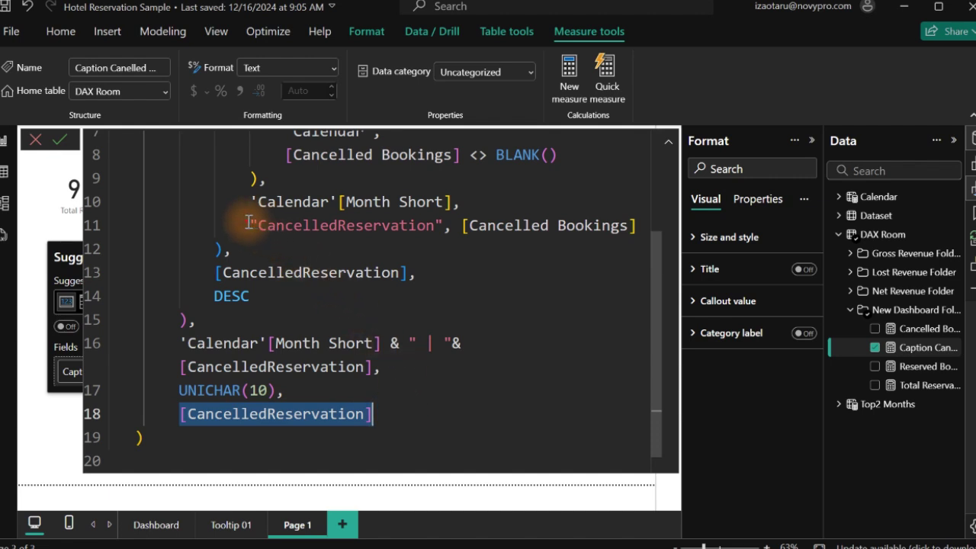
left_click_drag(250, 224, 442, 220)
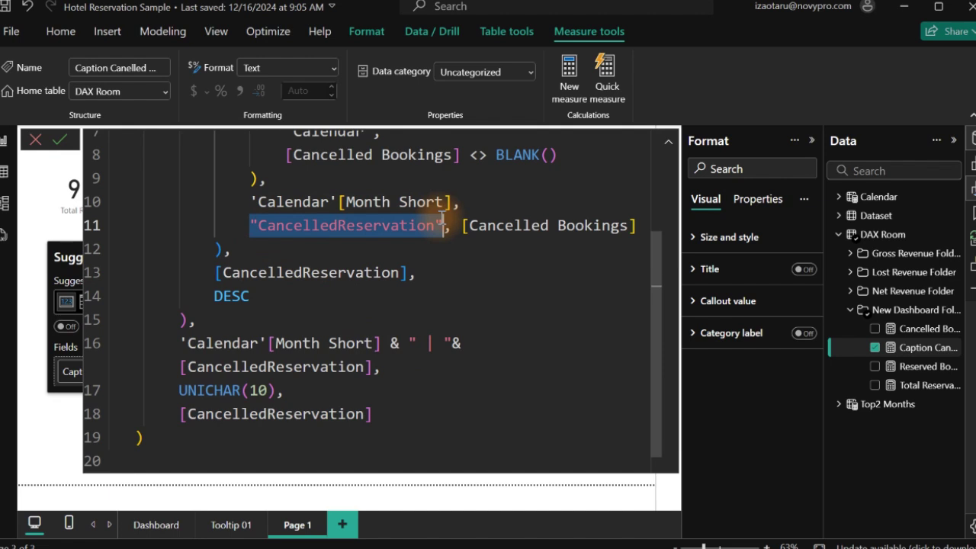
left_click(373, 413)
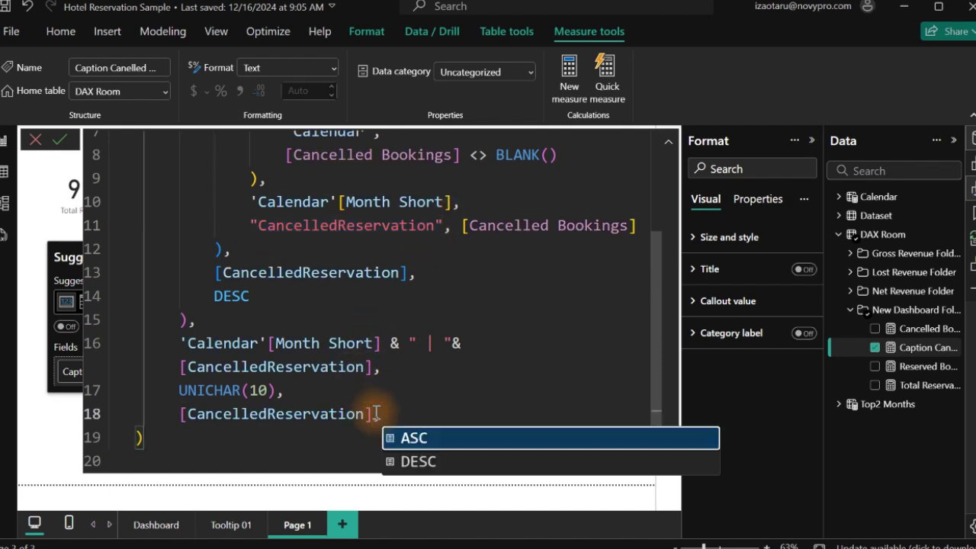
key("shift+Return")
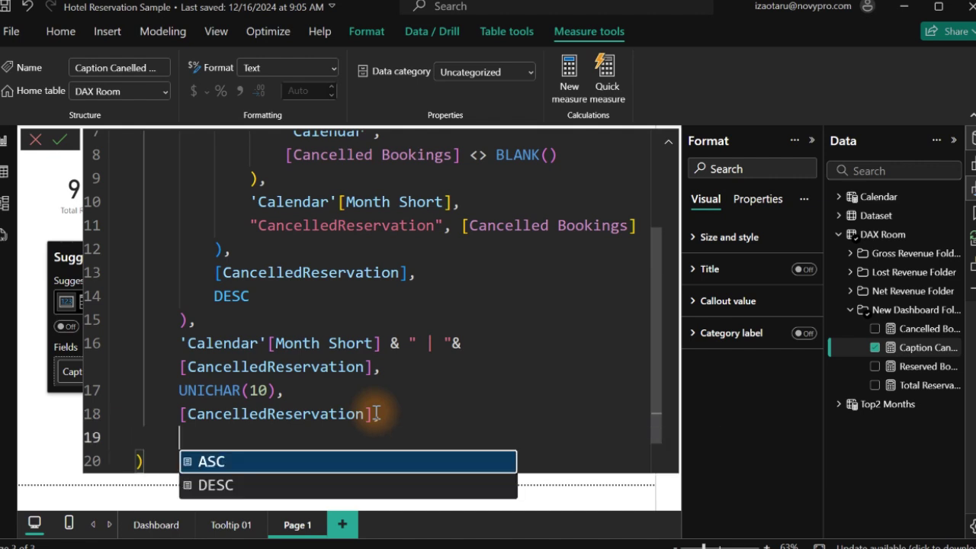
key("Down")
key("Tab")
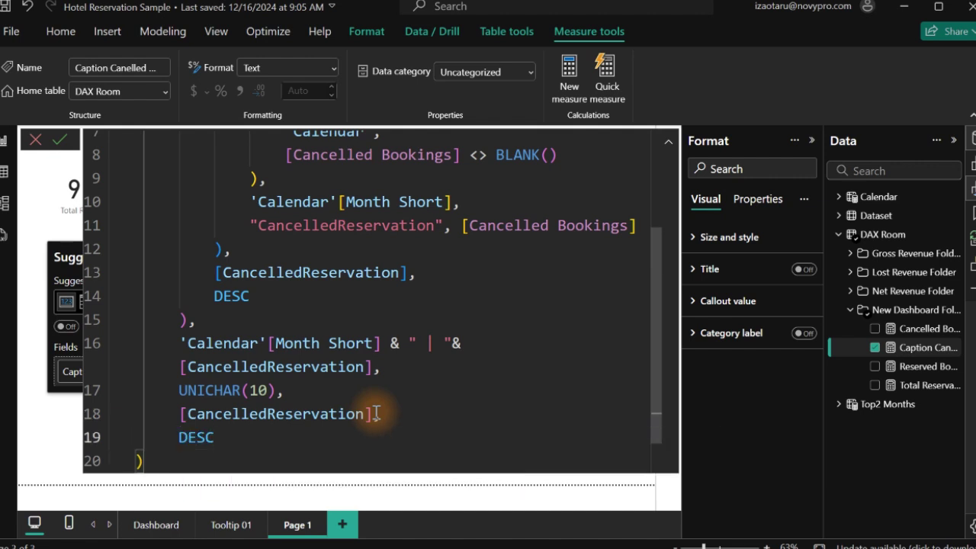
type(",")
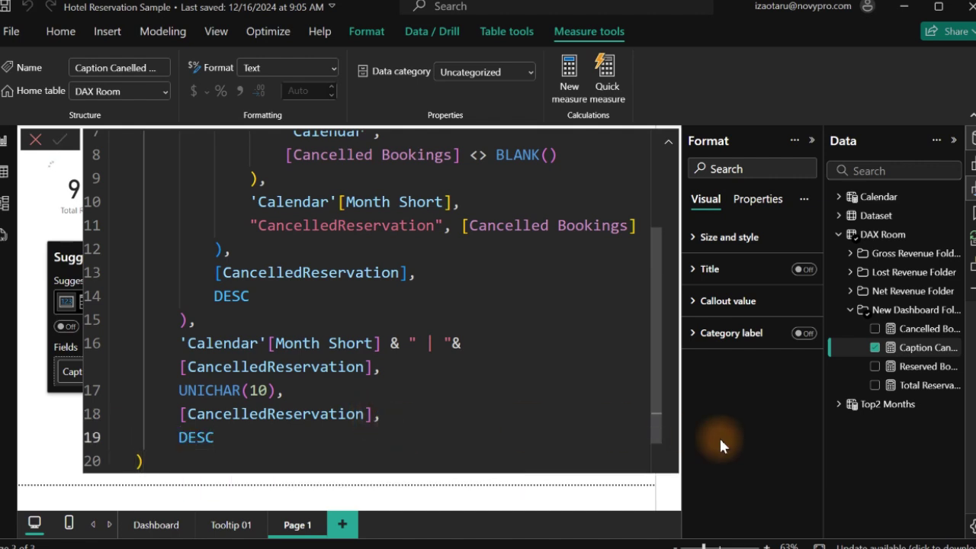
key("Return")
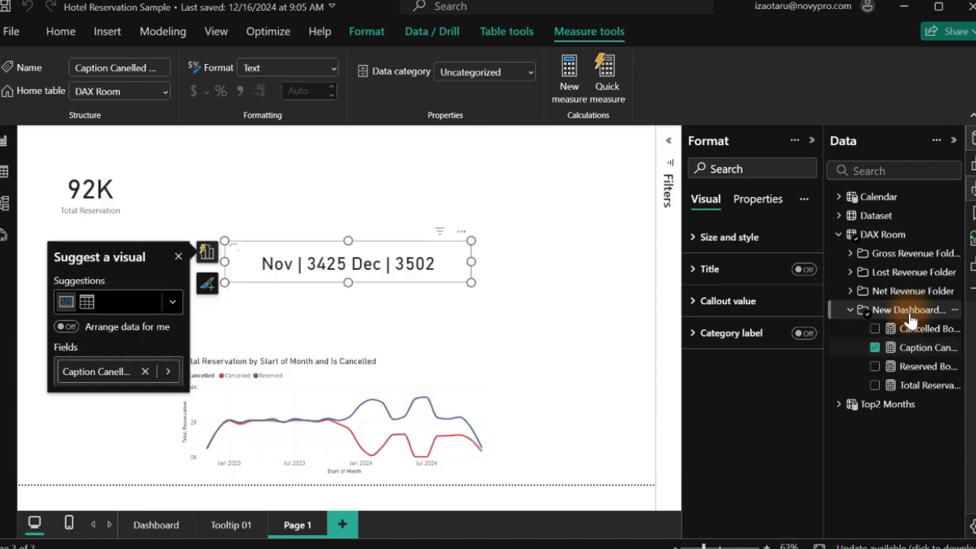
left_click(453, 232)
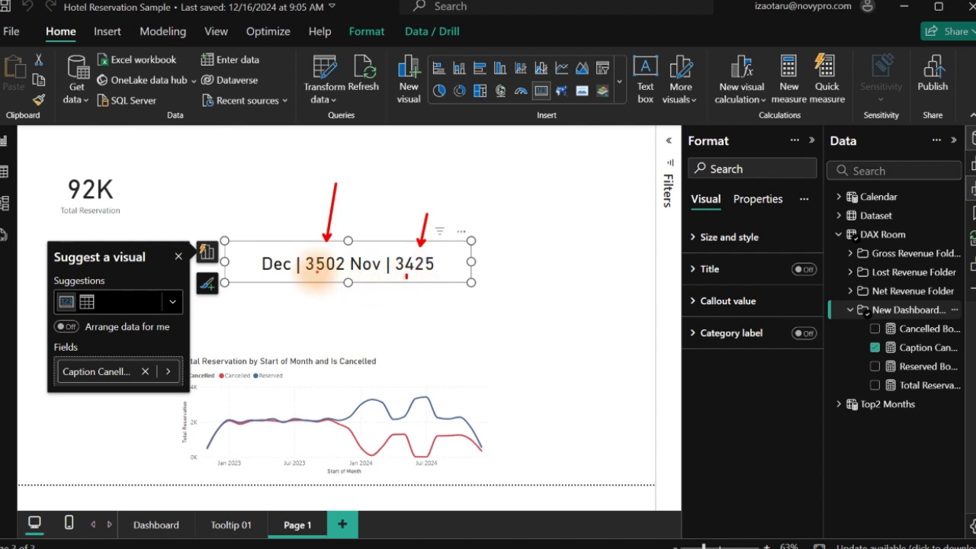
left_click_drag(312, 278, 317, 271)
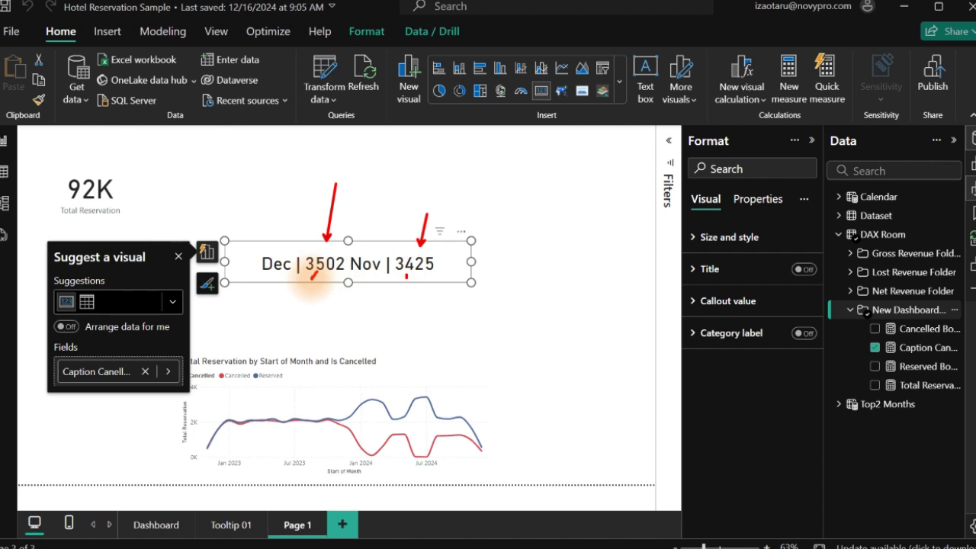
key("Escape")
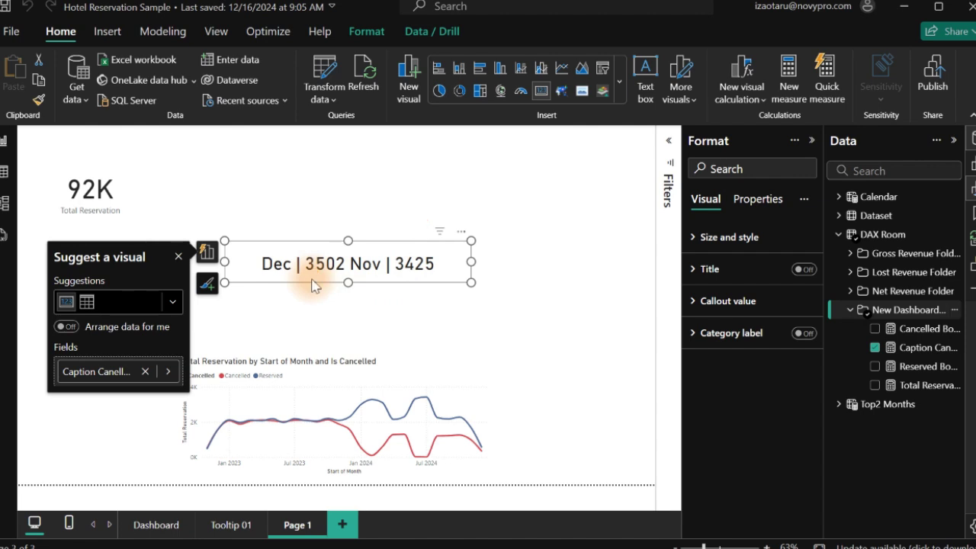
Step: Reopen the Caption Canelled Bookings measure and start a FORMAT function before the [CancelledReservation] that follows the " | " separator, on its own line 17
left_click(900, 349)
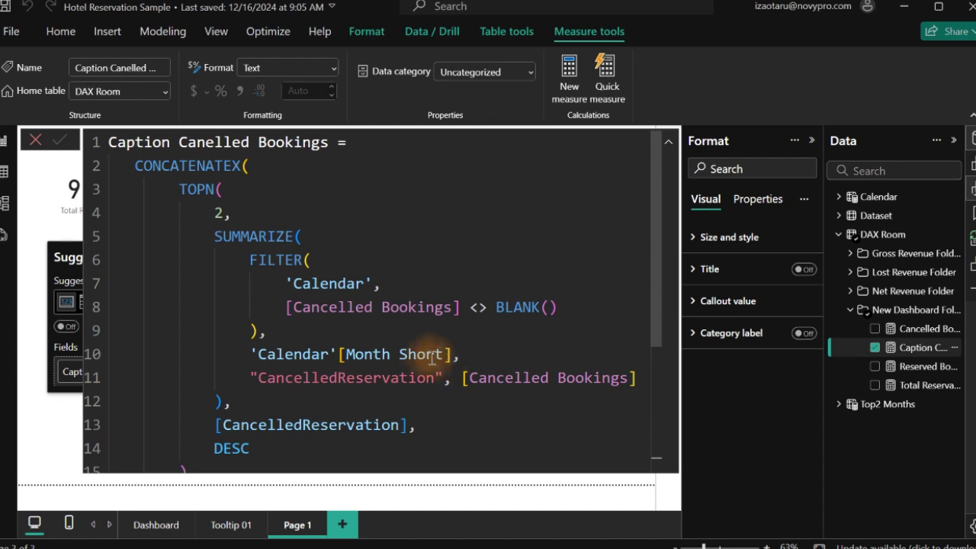
scroll(653, 273, "down", 1)
left_click_drag(653, 281, 663, 414)
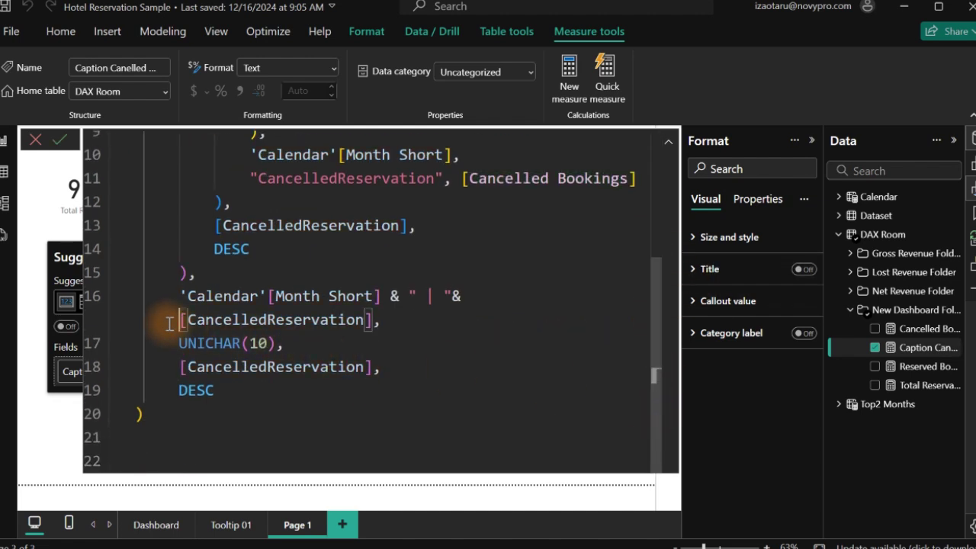
left_click_drag(170, 322, 384, 328)
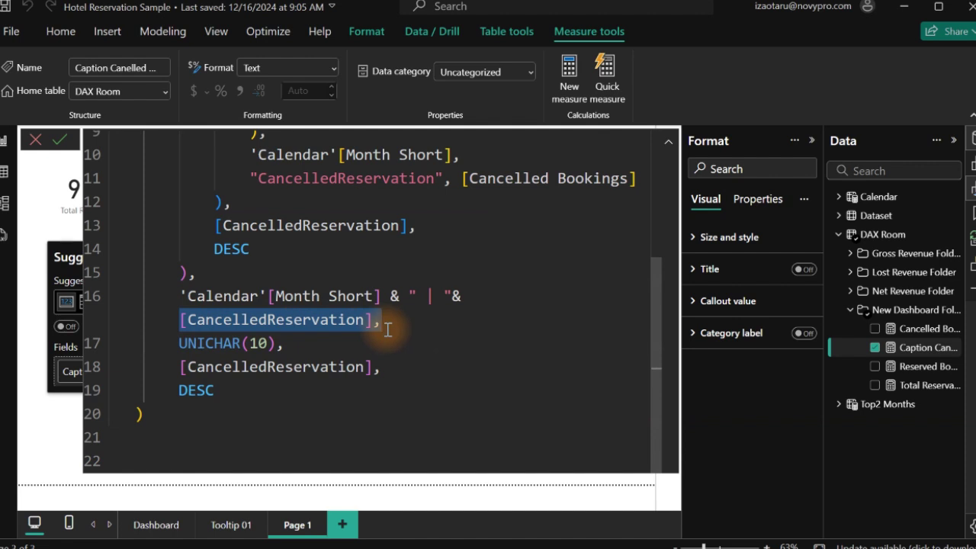
left_click_drag(170, 296, 389, 295)
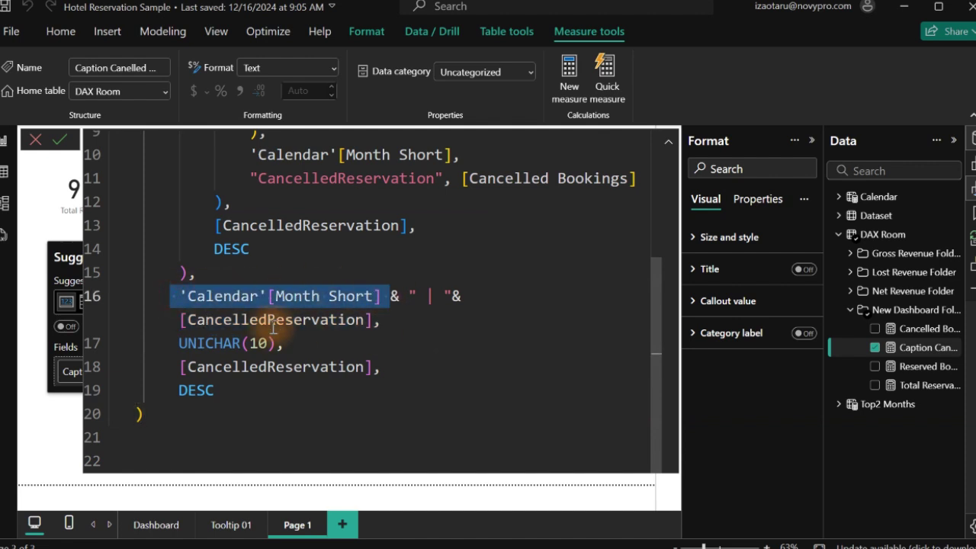
left_click_drag(174, 321, 371, 320)
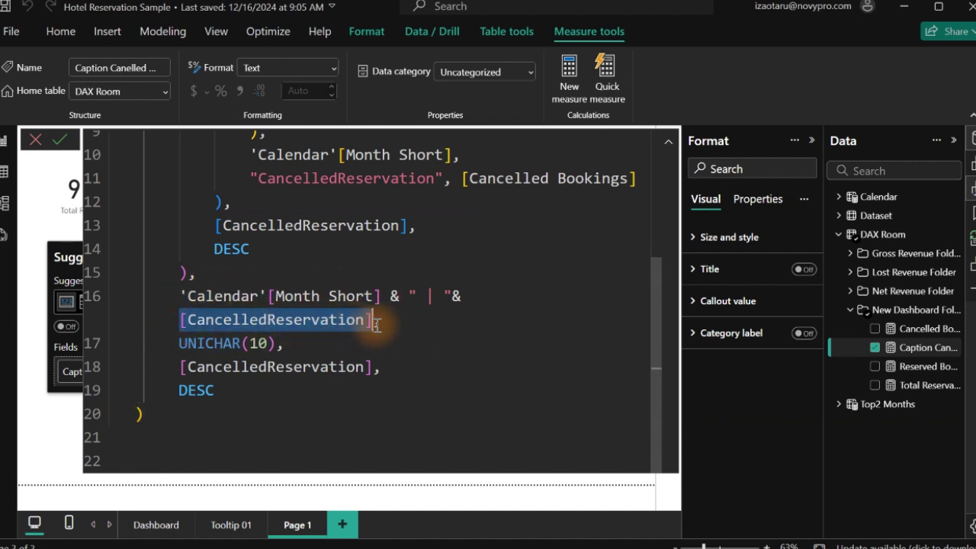
left_click(177, 319)
key("BackSpace")
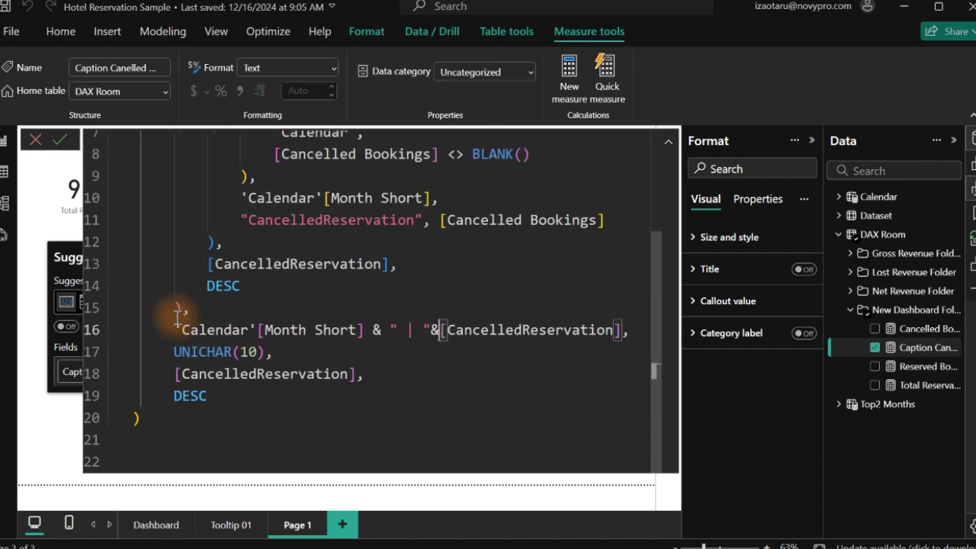
key("Return")
type("form")
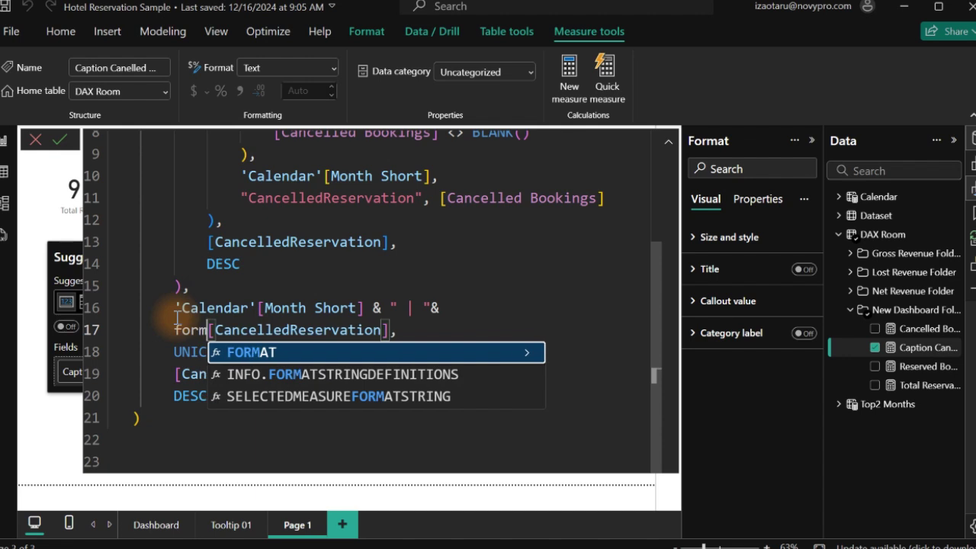
key("Tab")
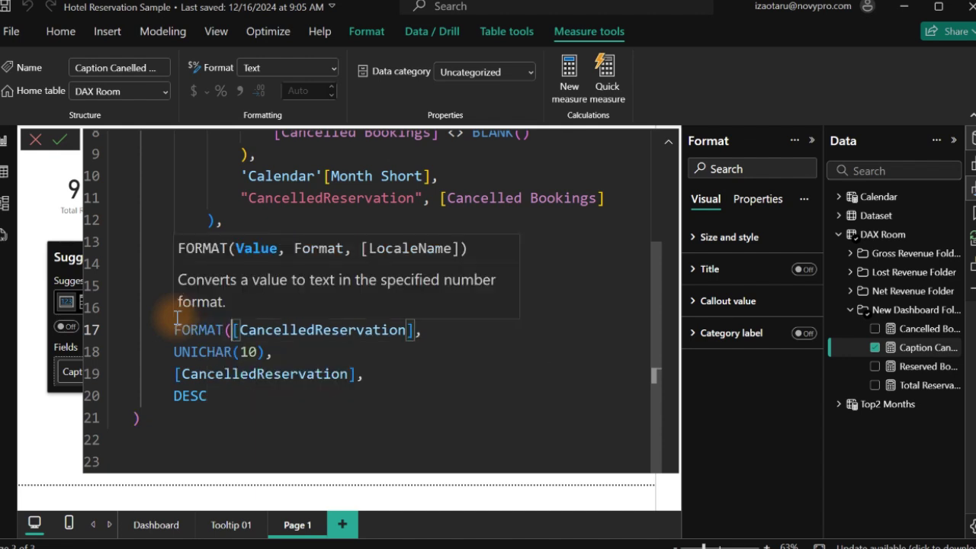
Step: Complete the FORMAT function around [CancelledReservation] with the format string "#,##" and commit the measure
left_click(414, 330)
type(", \"")
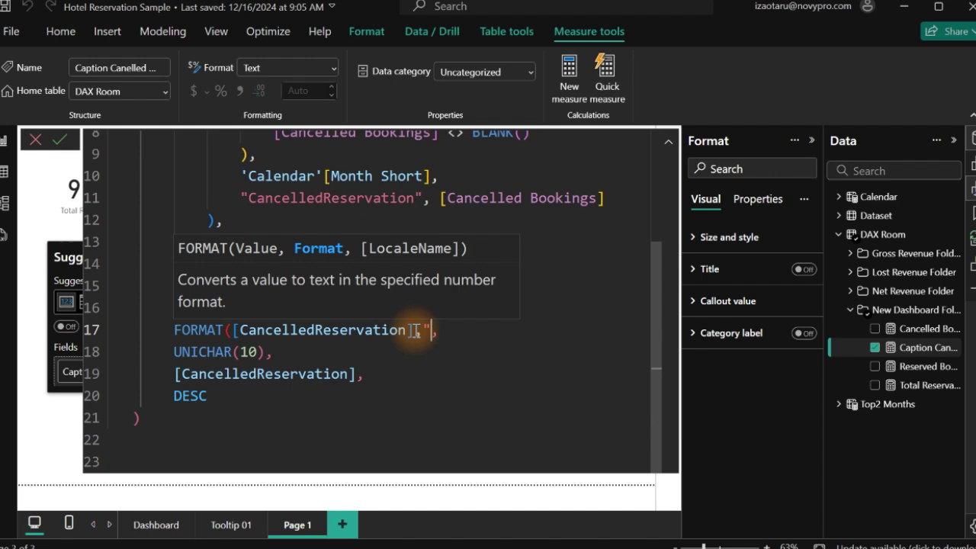
type("#,##K")
key("BackSpace")
type("\"")
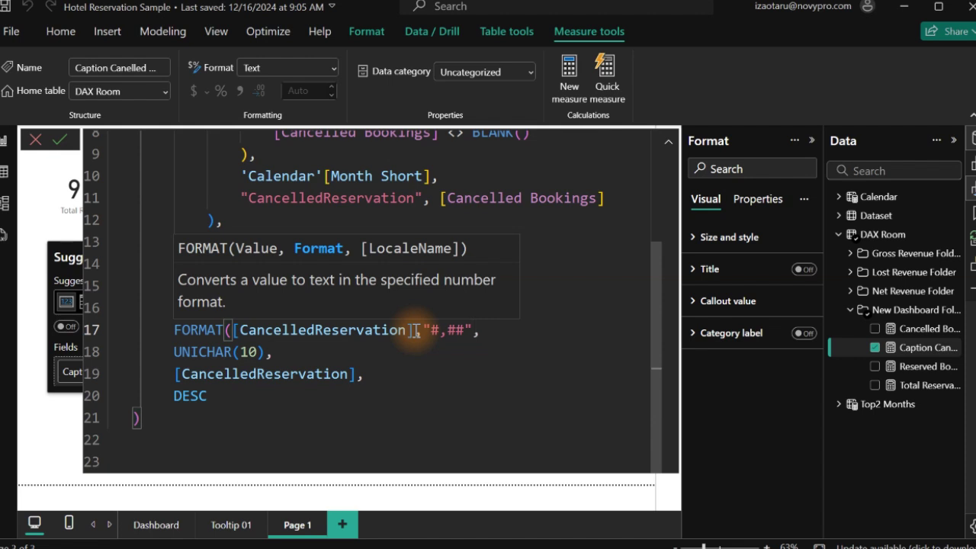
type(")")
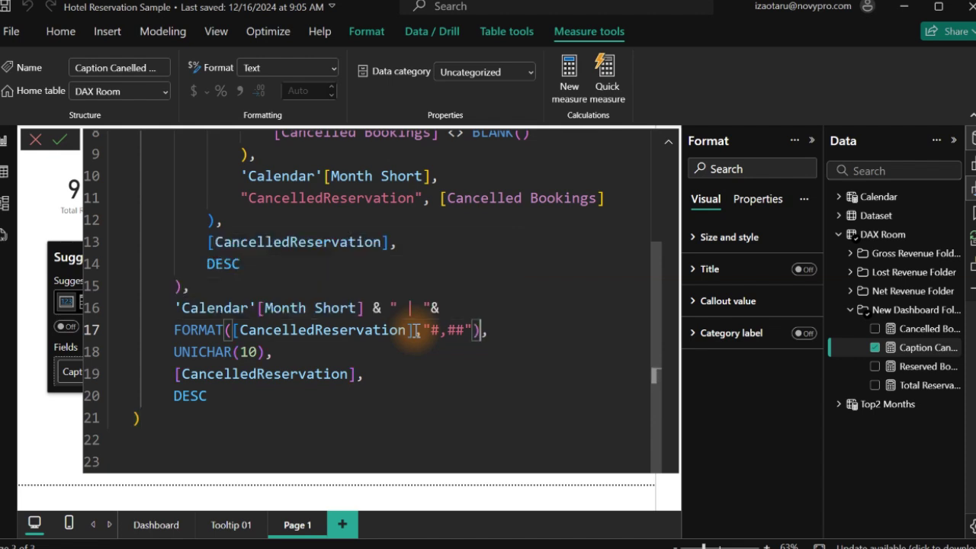
key("Return")
left_click(903, 312)
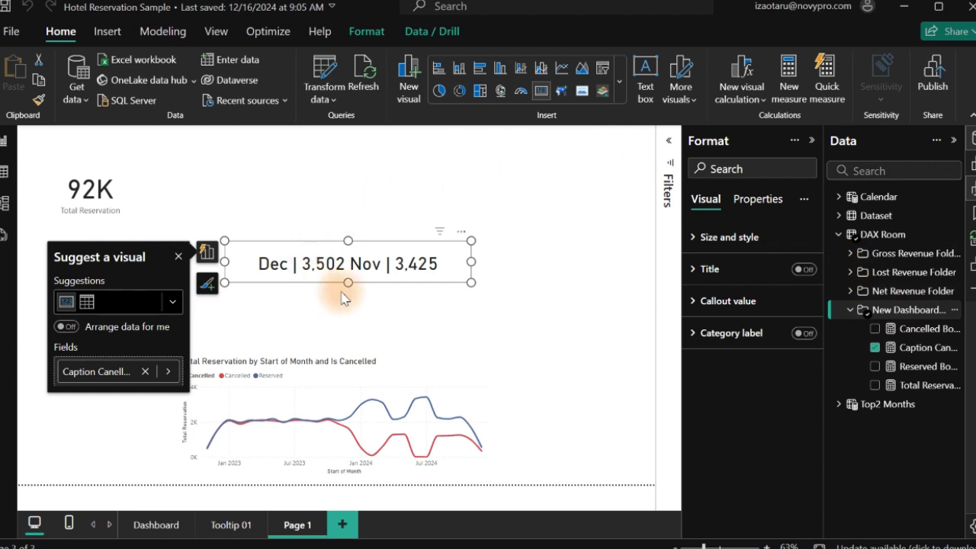
Step: Change the FORMAT string in the Caption Canelled Bookings measure to "#,##K" and commit the measure
left_click(318, 267)
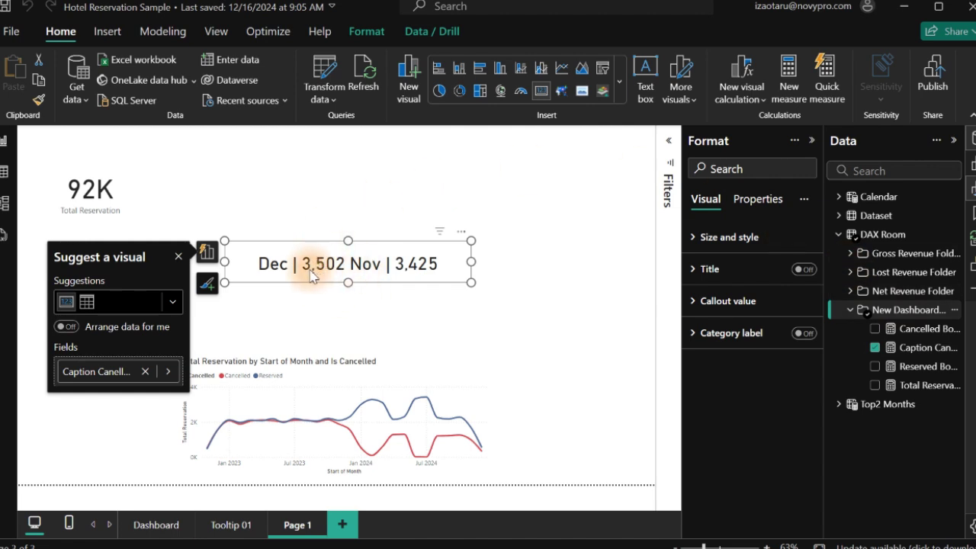
left_click(917, 349)
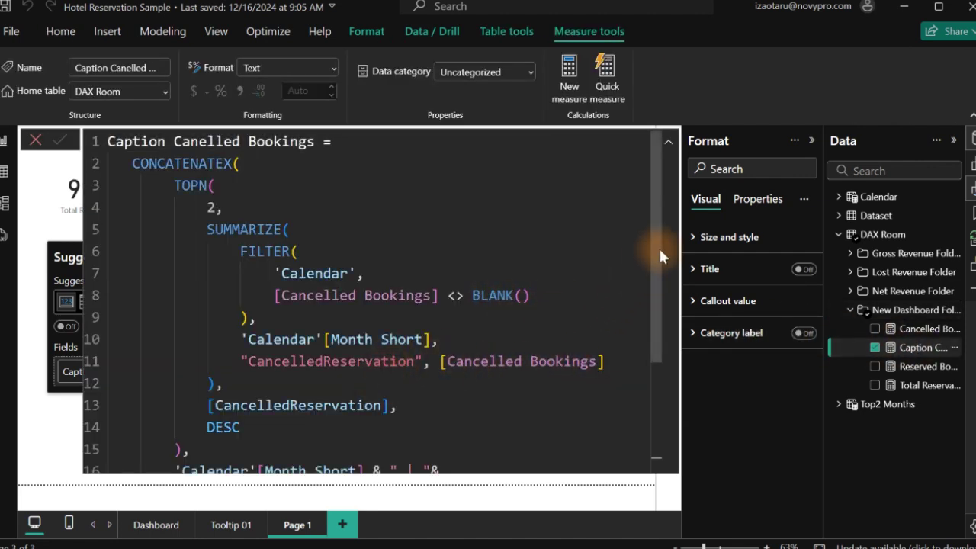
left_click_drag(659, 246, 646, 396)
left_click(465, 329)
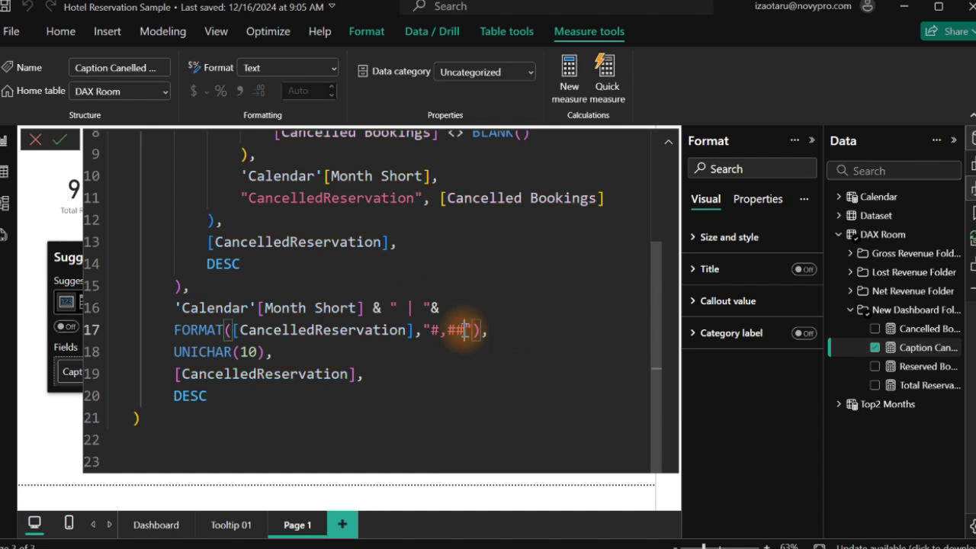
type("0")
key("Return")
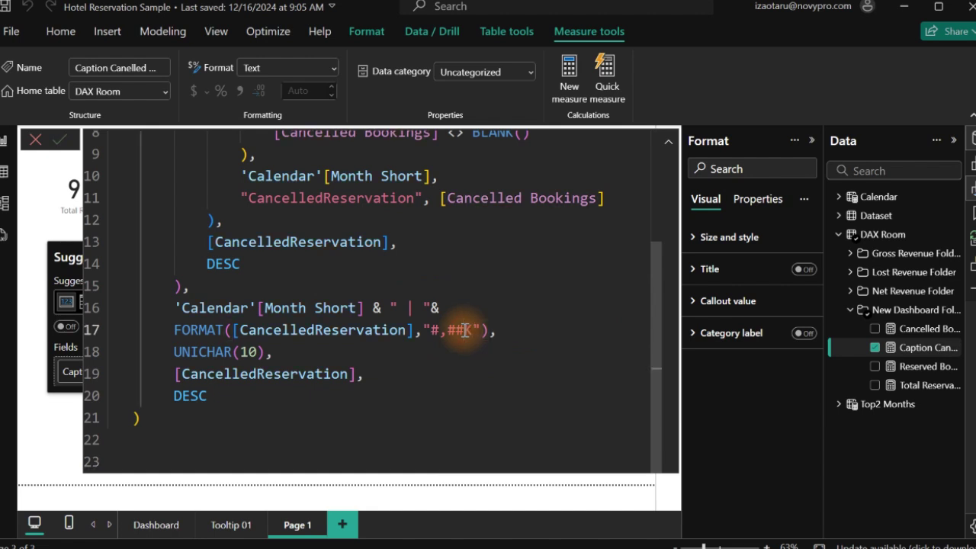
left_click(903, 309)
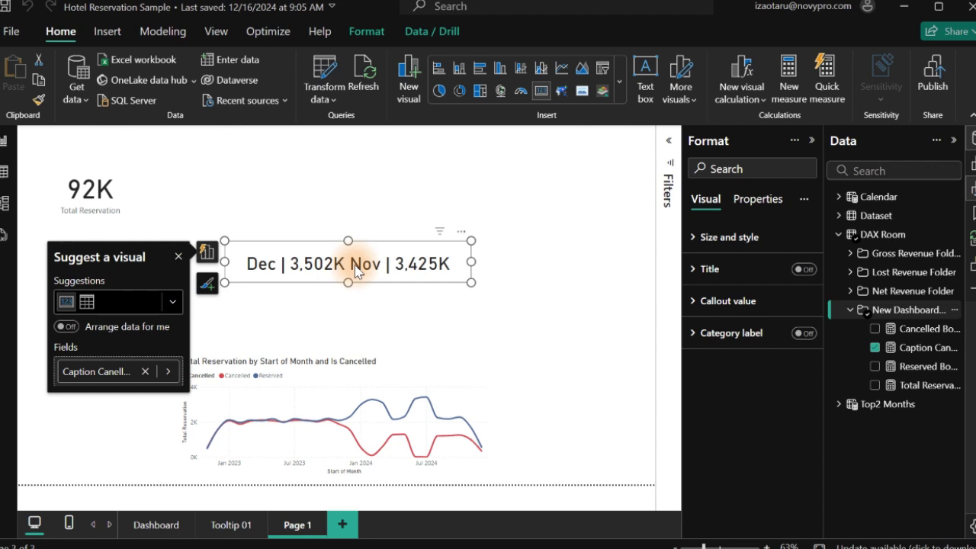
Step: Reopen the Caption Canelled Bookings measure, collapse the ribbon and shrink the formula text to examine the whole expression at once
left_click(907, 349)
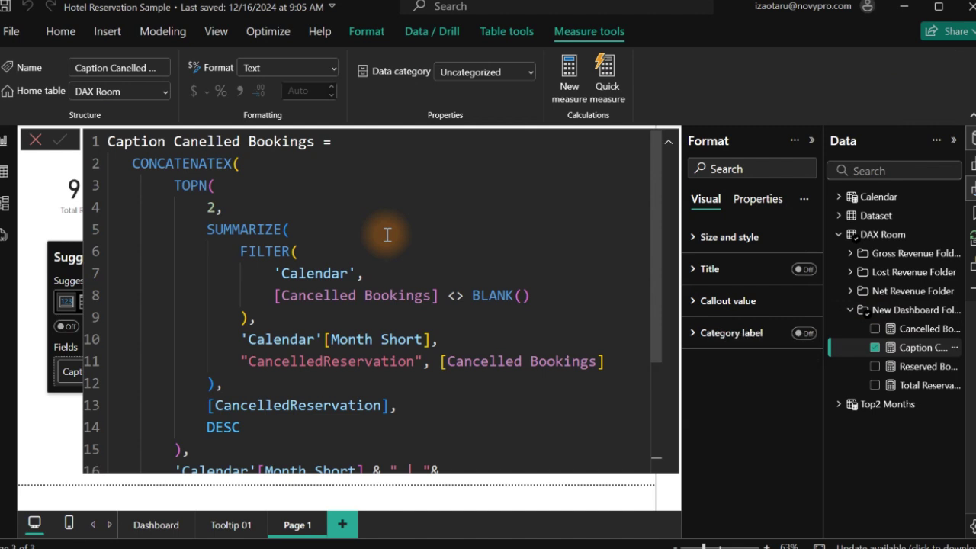
left_click(564, 223)
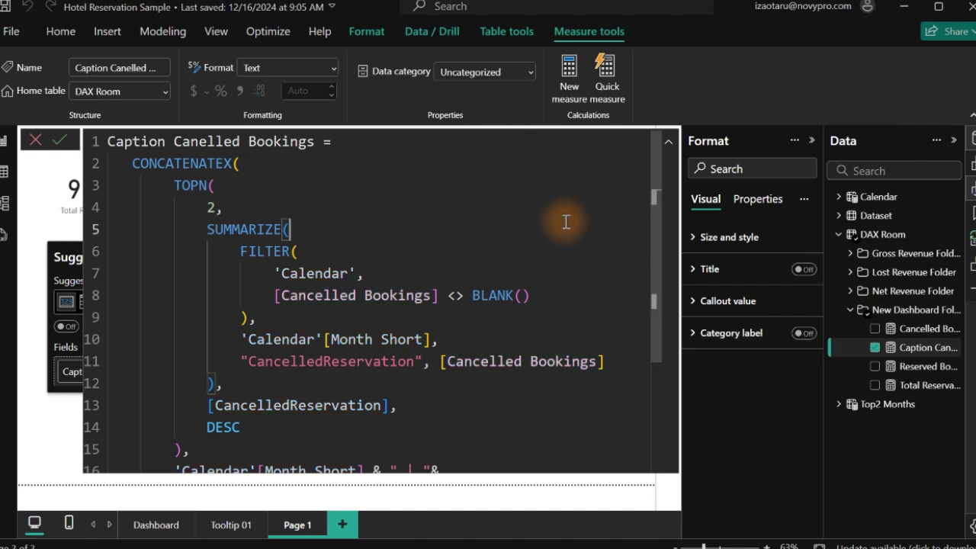
left_click(973, 116)
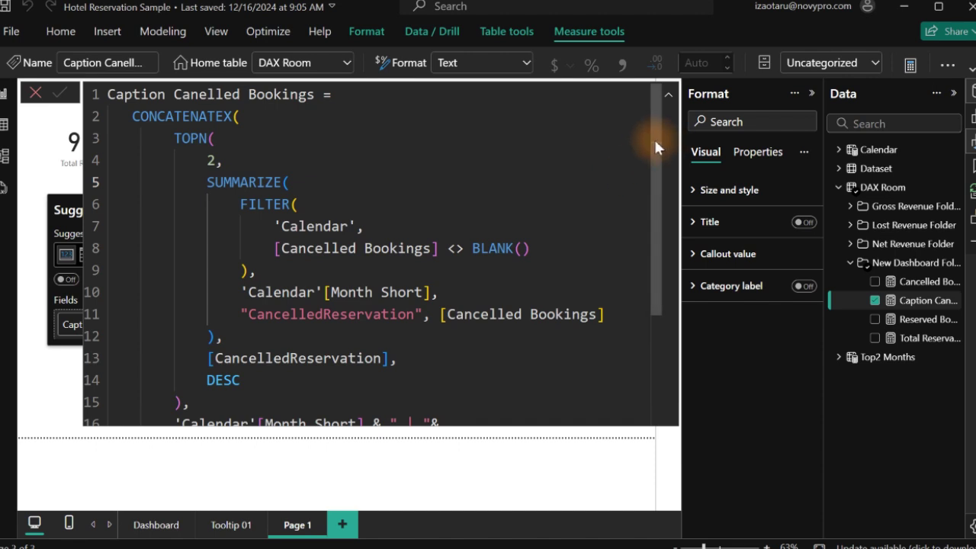
left_click(472, 124)
scroll(472, 124, "down", 2, "ctrl")
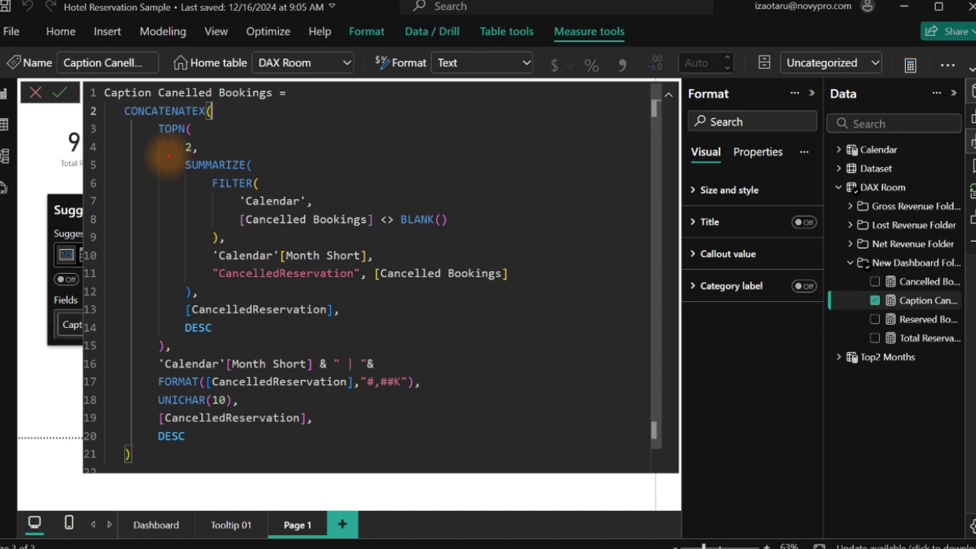
mouse_move(168, 153)
left_mouse_down()
mouse_move(408, 220)
mouse_move(451, 256)
mouse_move(497, 246)
mouse_move(496, 222)
mouse_move(499, 244)
left_mouse_up()
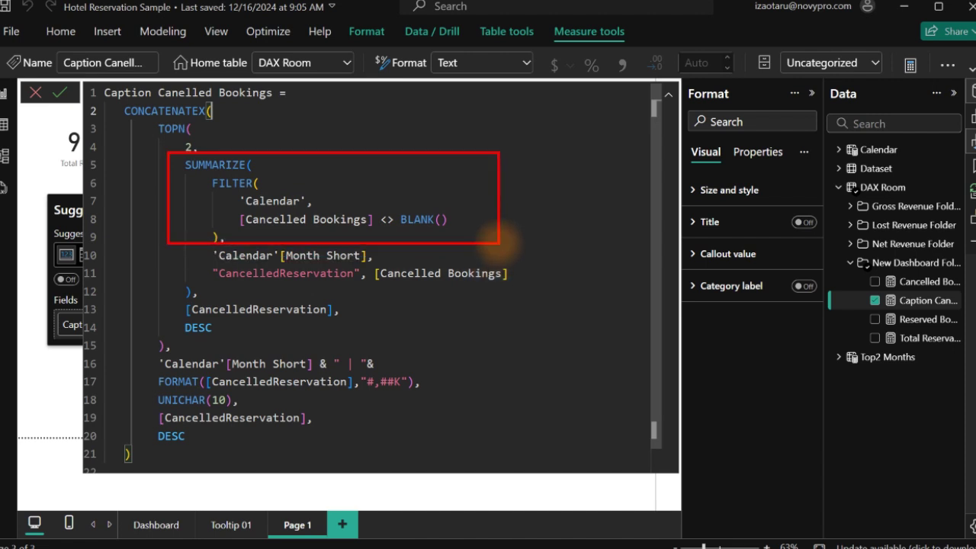
left_click_drag(268, 185, 331, 184)
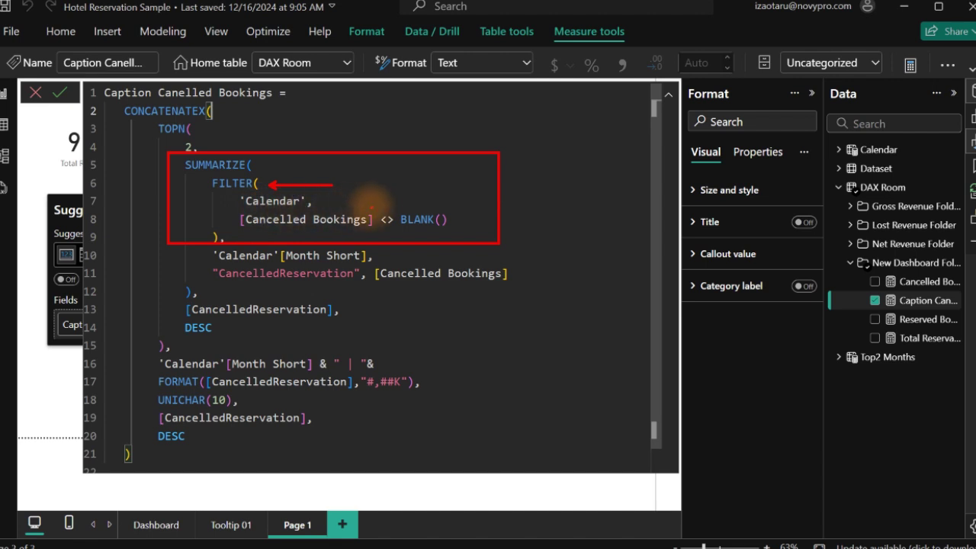
left_click_drag(384, 200, 468, 232)
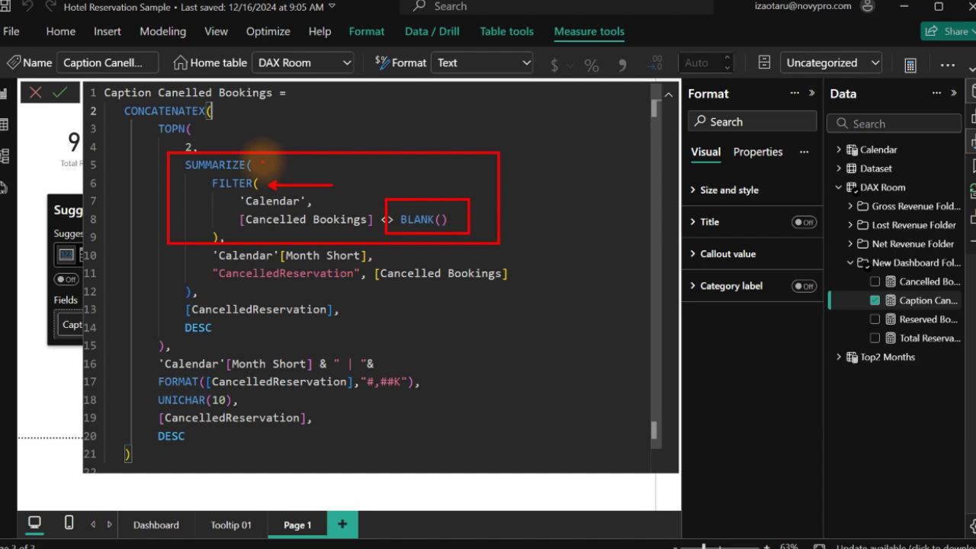
left_click_drag(261, 163, 323, 146)
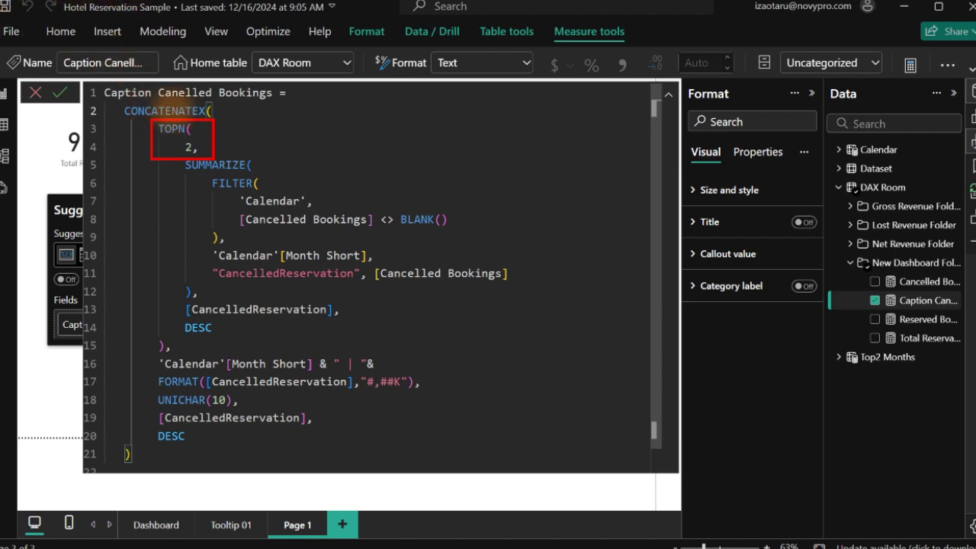
left_click_drag(202, 141, 272, 131)
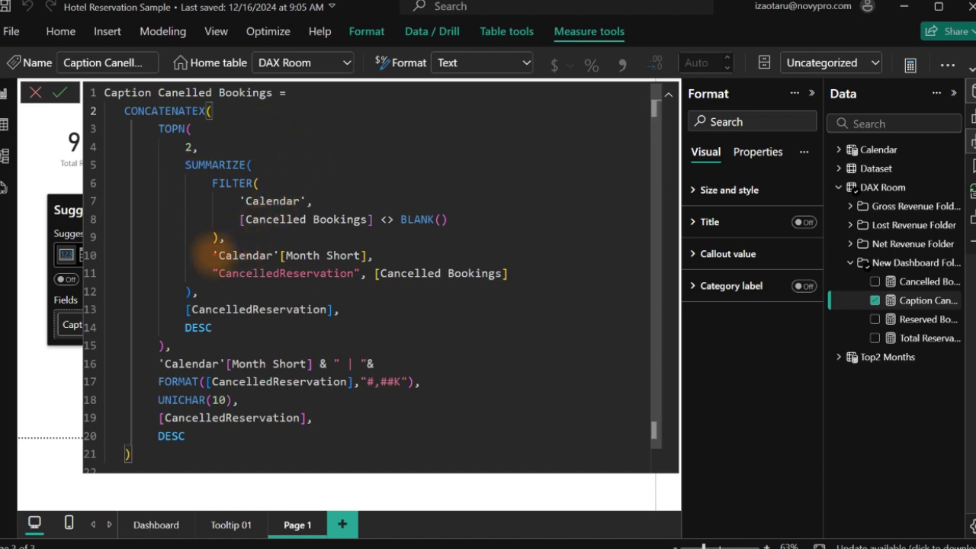
mouse_move(206, 242)
left_mouse_down()
mouse_move(447, 283)
mouse_move(496, 306)
mouse_move(532, 297)
left_mouse_up()
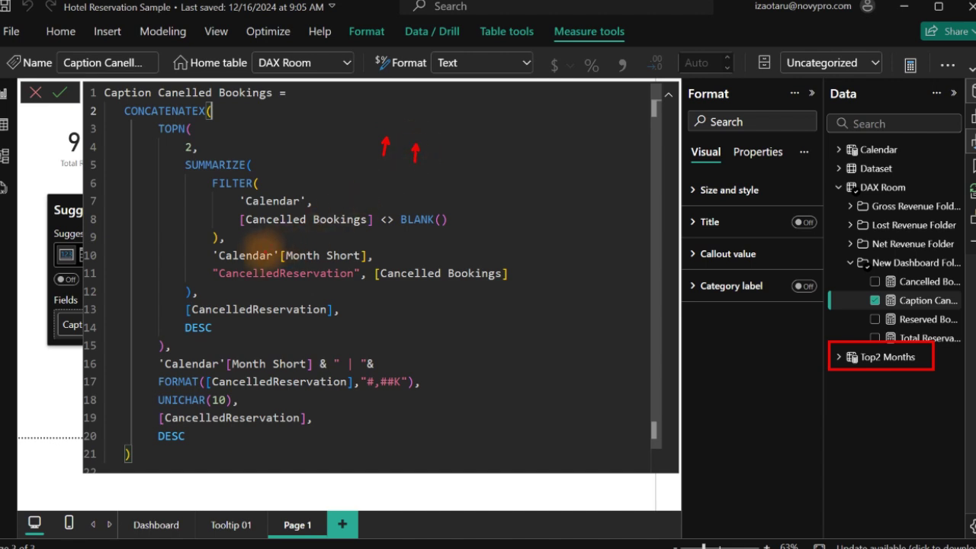
mouse_move(201, 263)
left_mouse_down()
mouse_move(366, 297)
mouse_move(572, 292)
mouse_move(533, 294)
left_mouse_up()
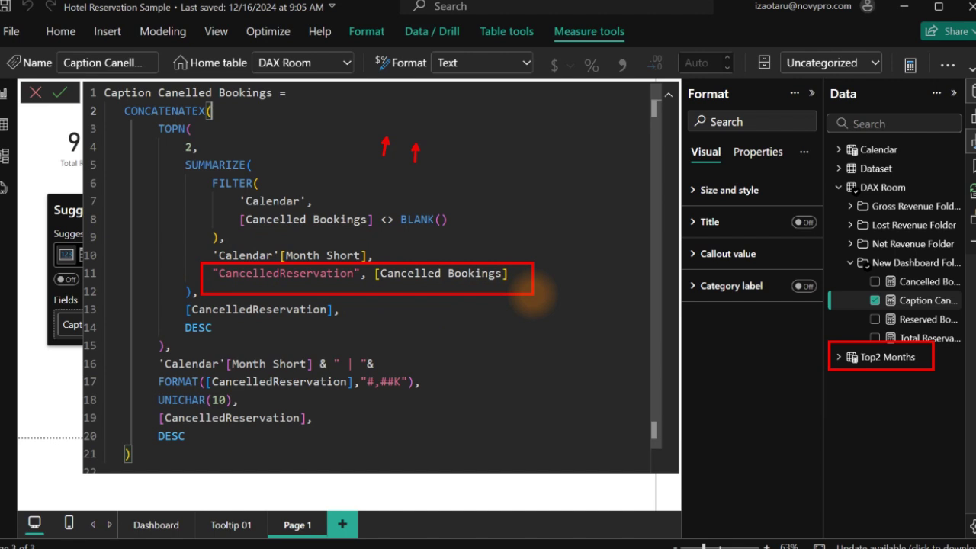
key("Escape")
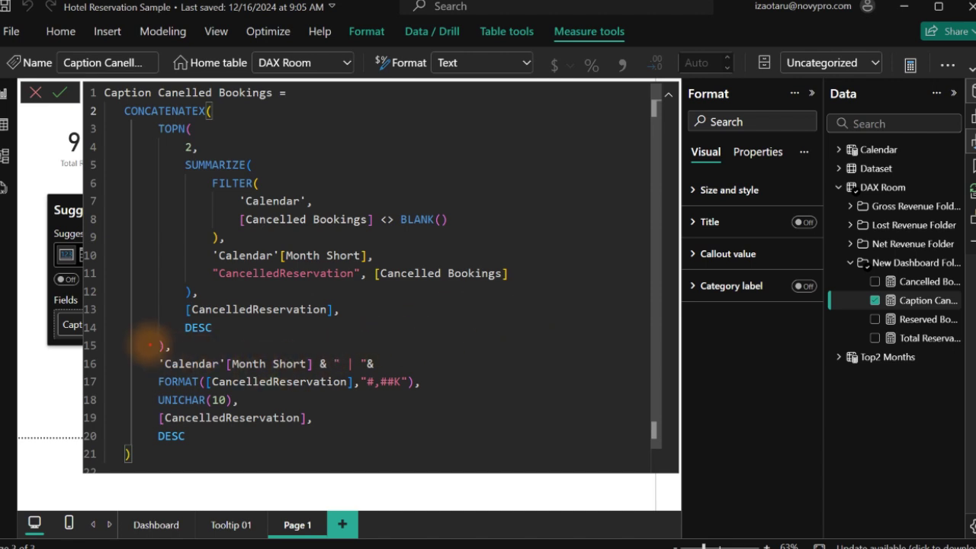
key("ctrl+2")
mouse_move(144, 329)
left_mouse_down()
mouse_move(338, 450)
mouse_move(450, 446)
left_mouse_up()
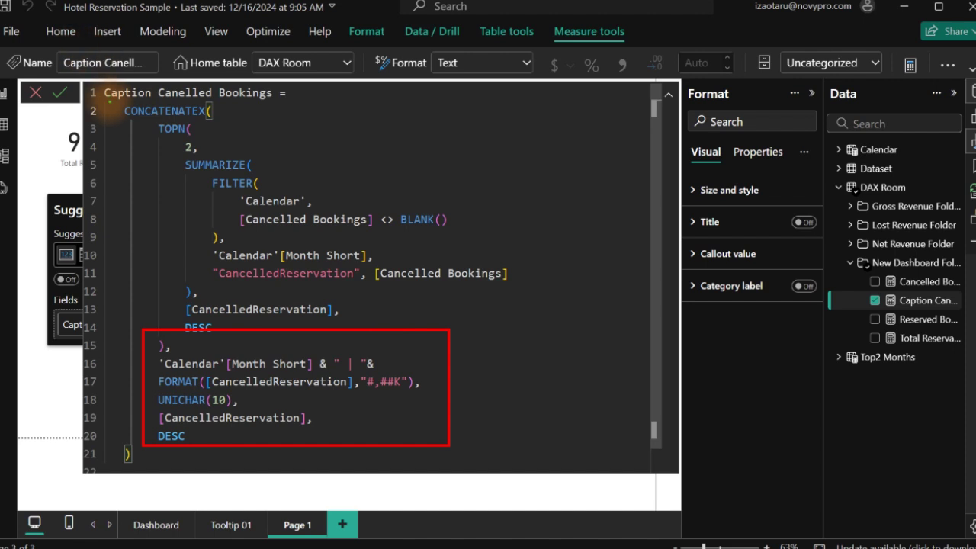
left_click_drag(108, 99, 235, 122)
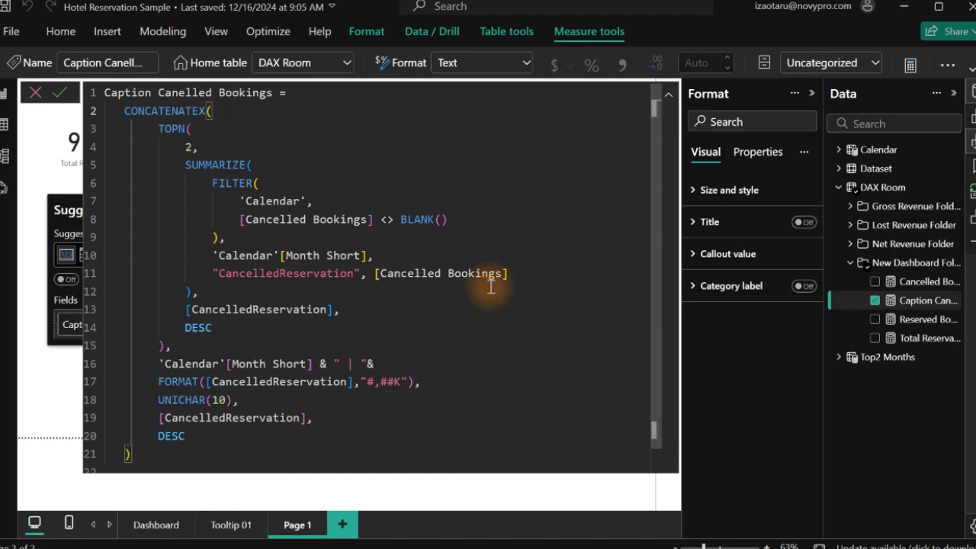
Step: Copy the full Caption Canelled Bookings expression into a new measure in the same folder and name it Caption Reserved Bookings
key("ctrl+a")
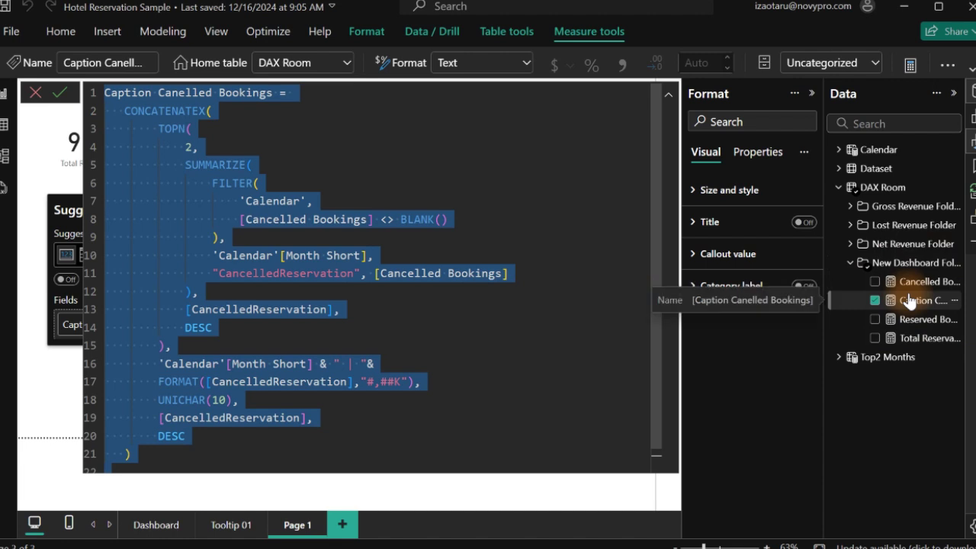
right_click(908, 299)
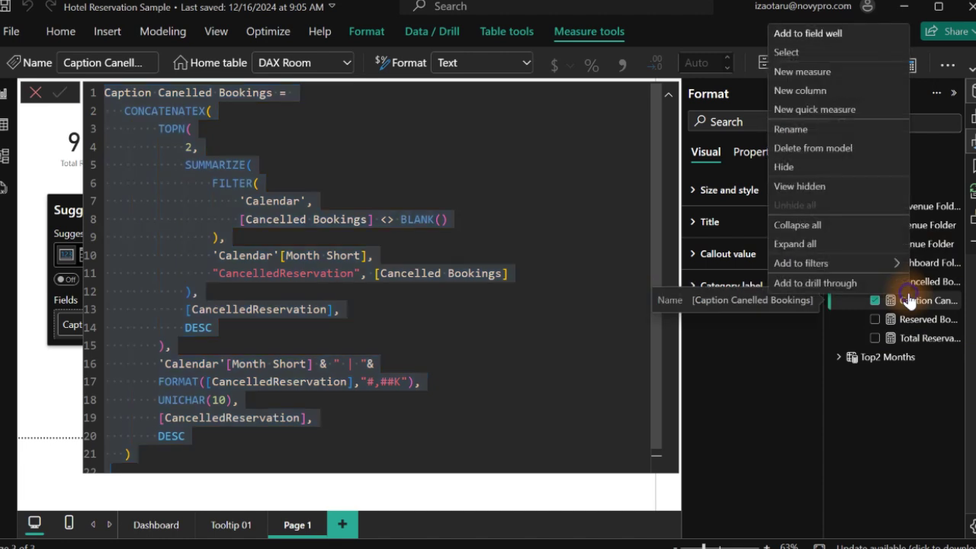
left_click(819, 74)
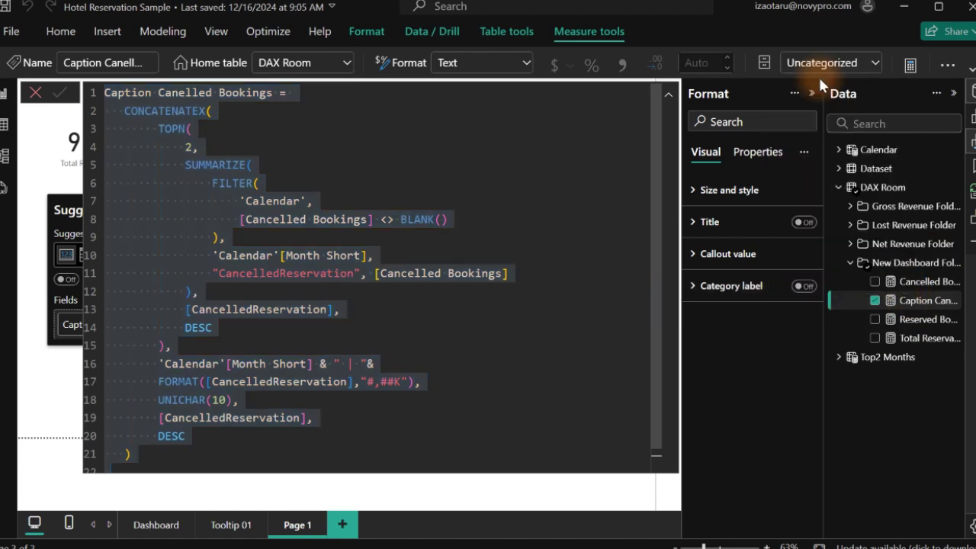
type("Caption Cancelled Bookings =    CONCATENATEX(         TOPN(             2,             SUMMARIZE(                 FILTER(                     'Calendar',                     [Cancelled Bookings] <> BLANK()                 ),                 'Calendar'[Month Short],                 \"CancelledReservation\", [Cancelled Bookings]             ),             [CancelledReservation],             DESC         ),         'Calendar'[Month Short] & \" | \" &         FORMAT([CancelledReservation],\"#,##K\"),         UNICHAR(10),         [CancelledReservation],         DESC    )")
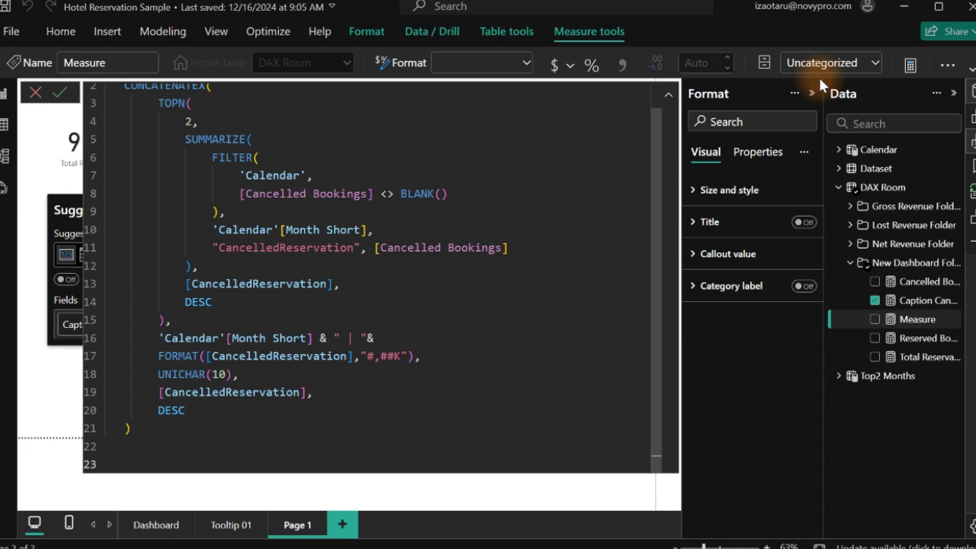
scroll(656, 137, "up", 2)
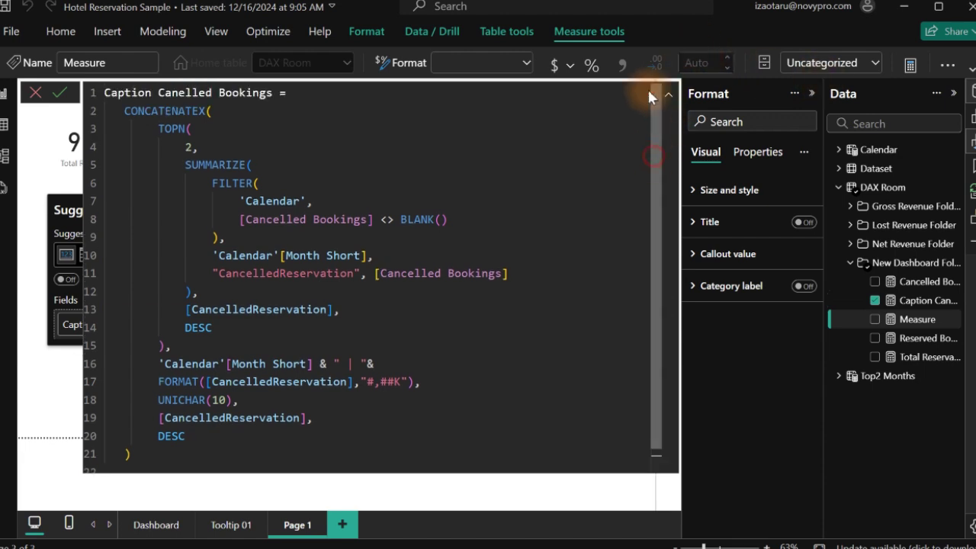
double_click(202, 92)
type("Reserve")
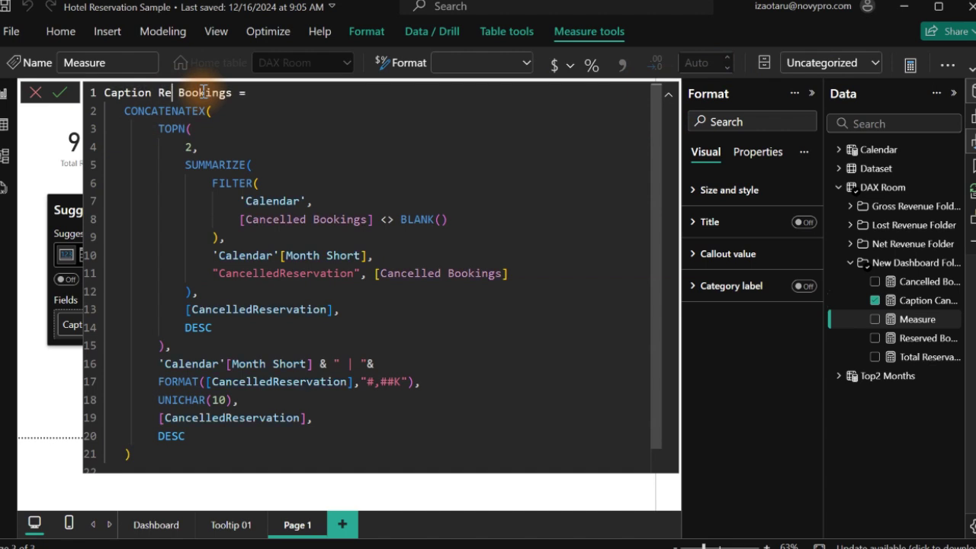
type("d")
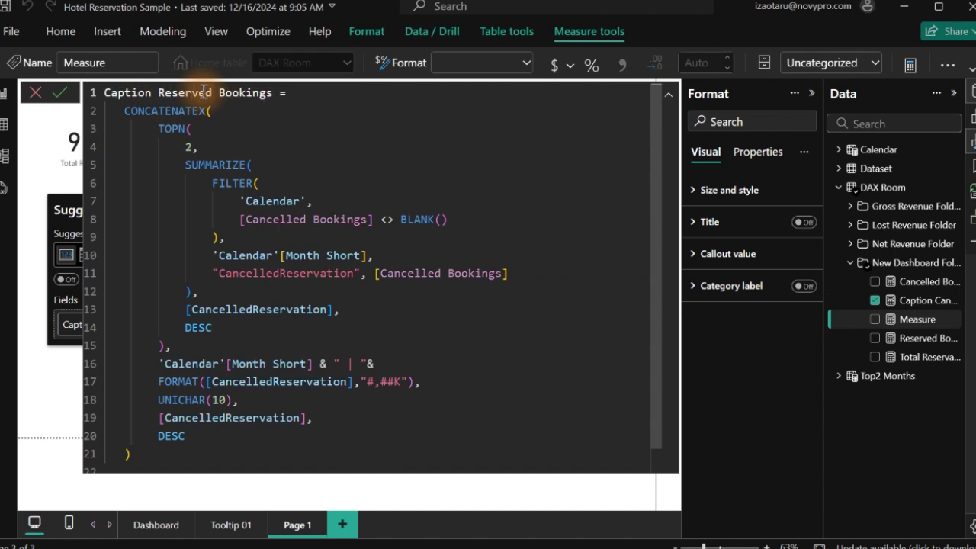
Step: Replace [Cancelled Bookings] with [Reserved Bookings] in both the FILTER condition and the SUMMARIZE column of the new measure
left_click(261, 221)
double_click(261, 221)
type("re")
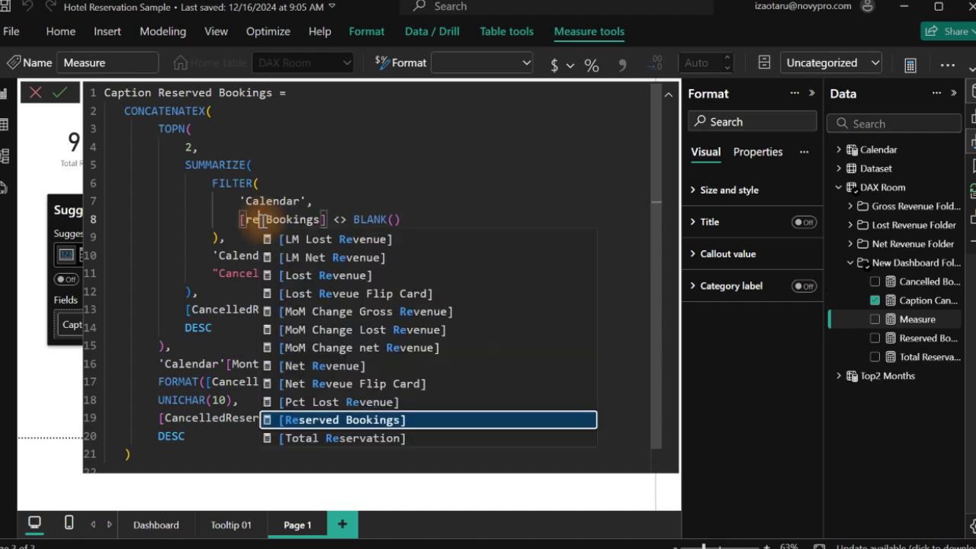
key("Tab")
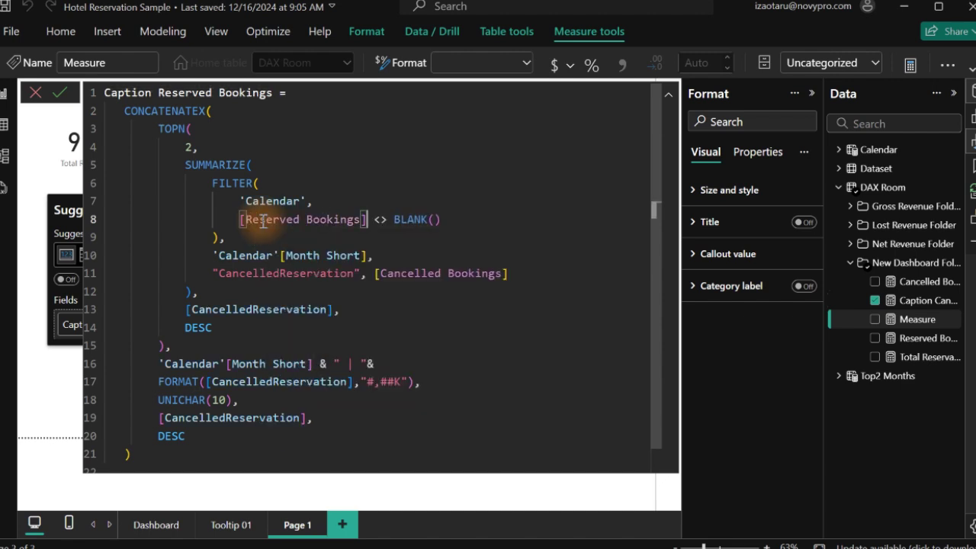
double_click(420, 271)
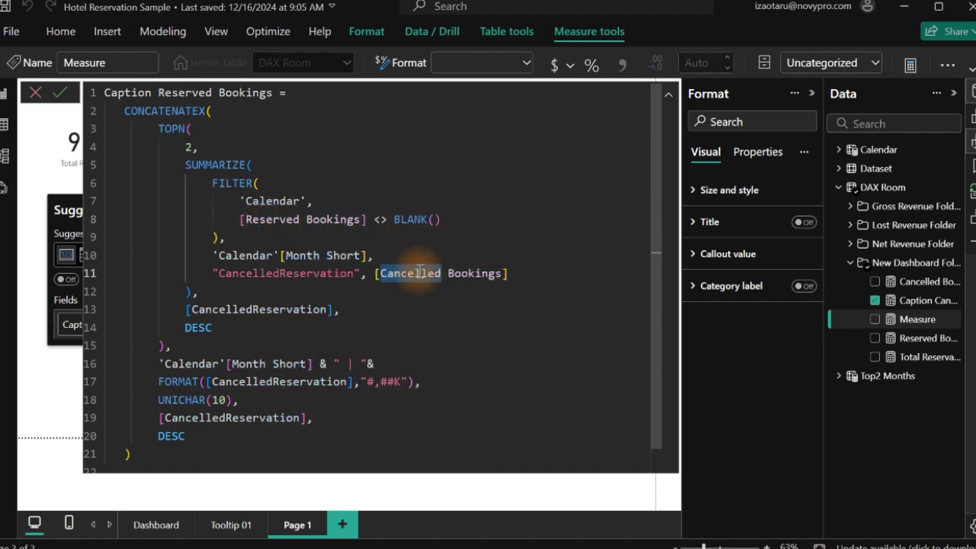
type("re")
key("Tab")
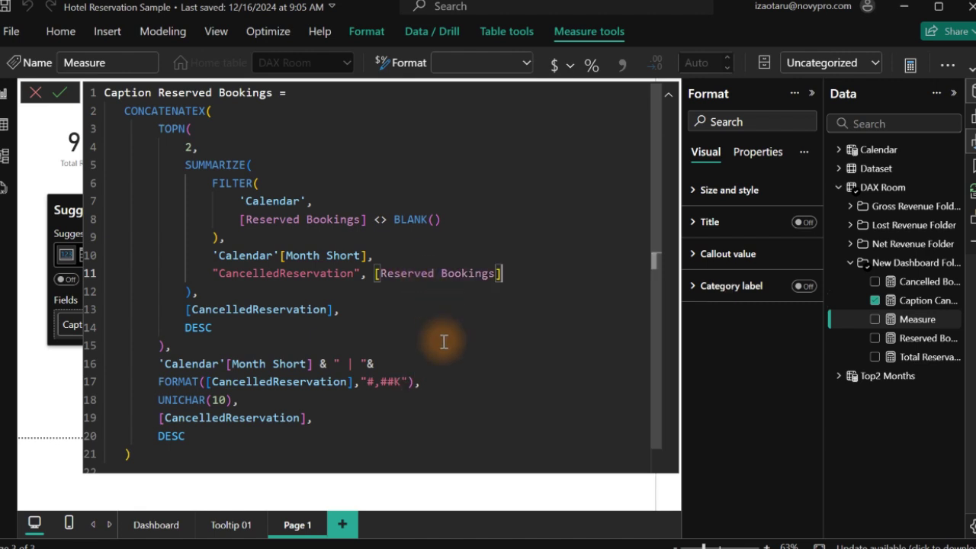
Step: Rename every CancelledReservation occurrence in the Caption Reserved Bookings measure to CheckedInReservation at once and commit the measure
double_click(249, 275)
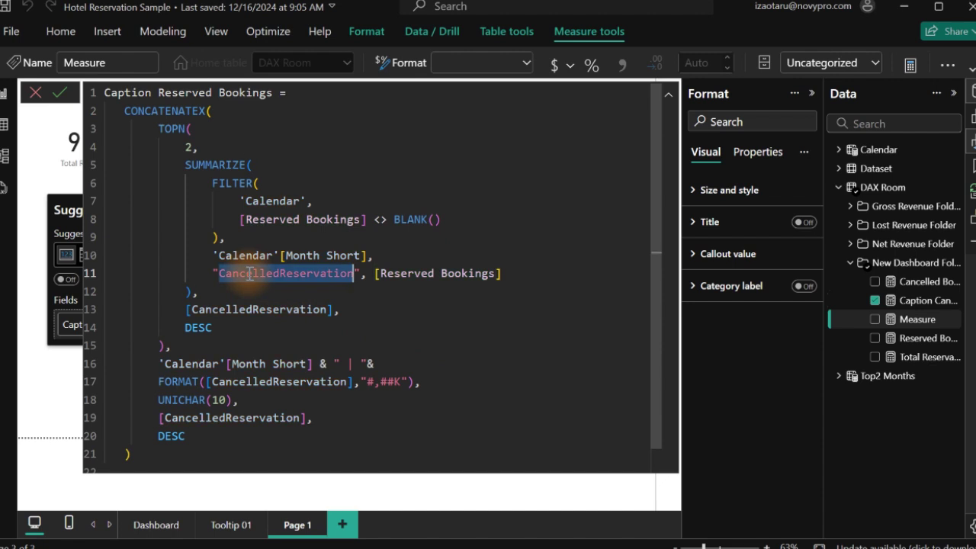
left_click(248, 275)
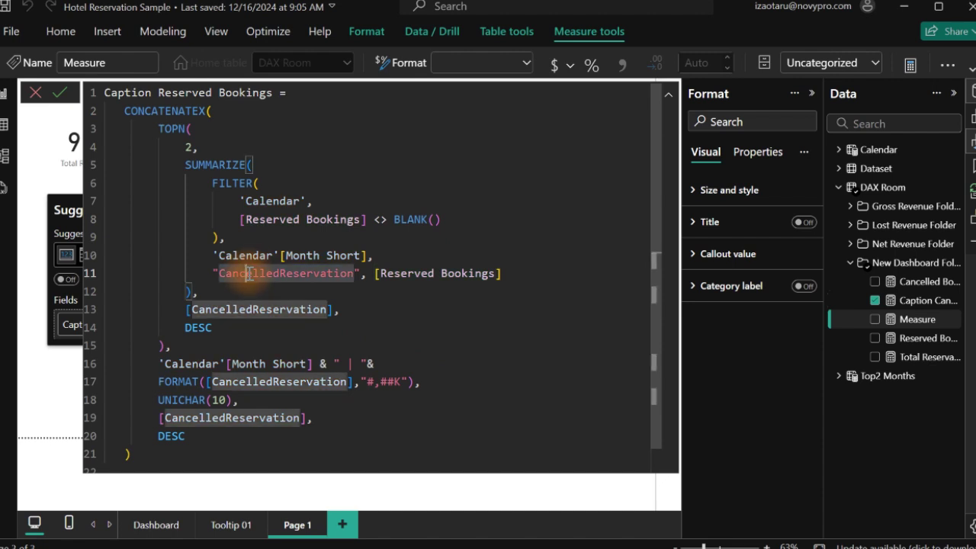
left_click_drag(279, 273, 218, 273)
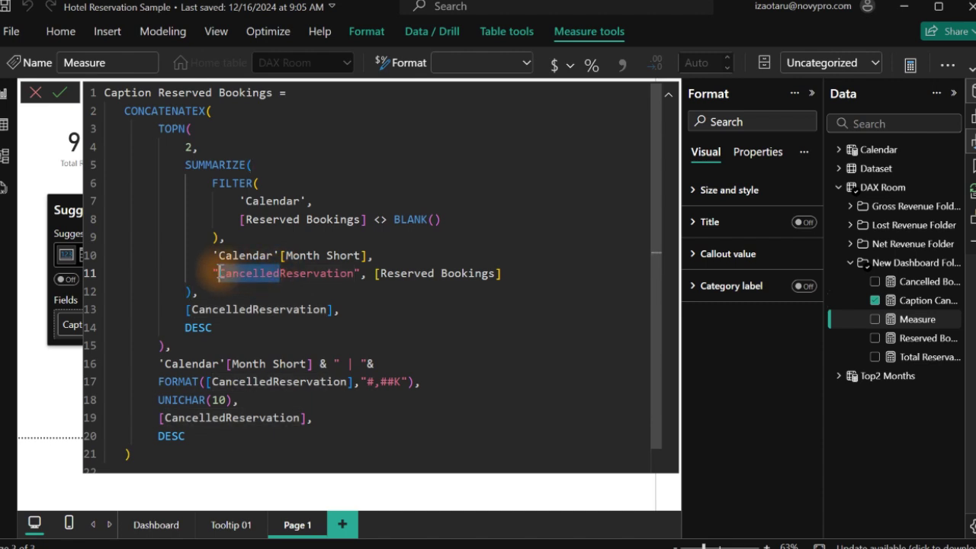
key("ctrl+shift+l")
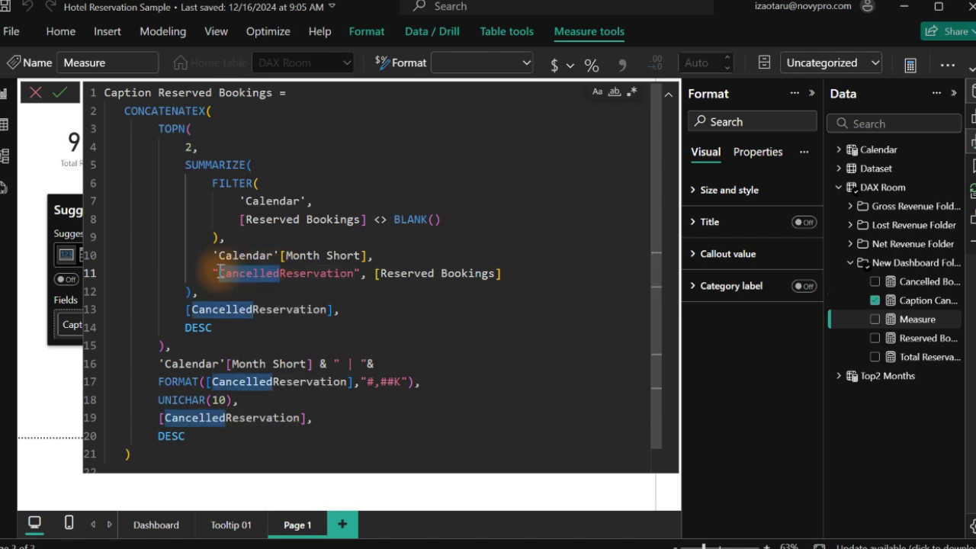
type("Re")
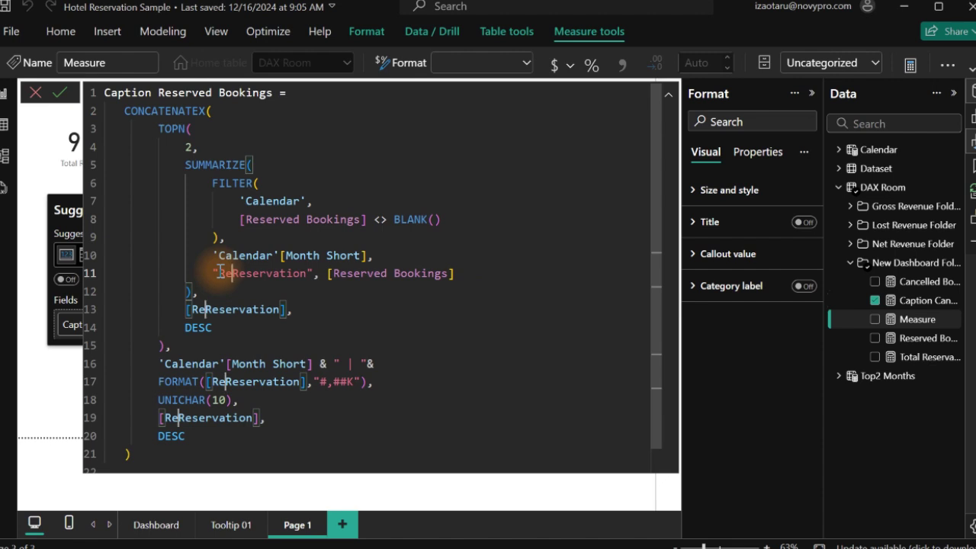
key("BackSpace")
key("BackSpace")
type("CheckedIN")
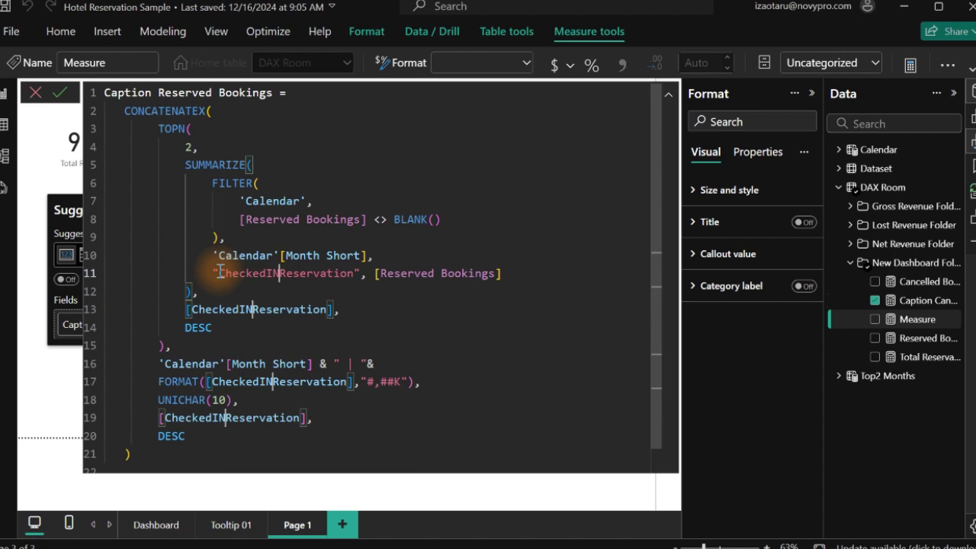
key("BackSpace")
type("n")
left_click(220, 273)
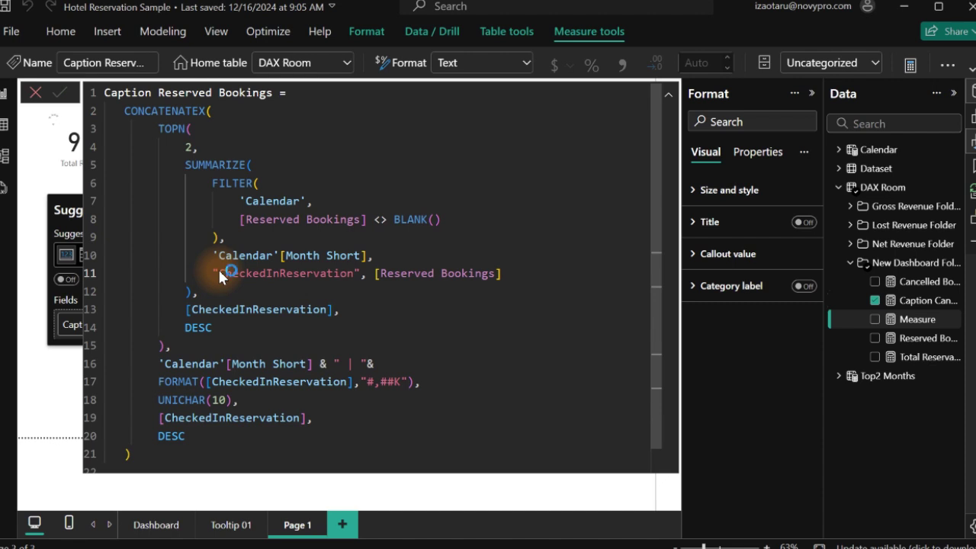
mouse_move(219, 276)
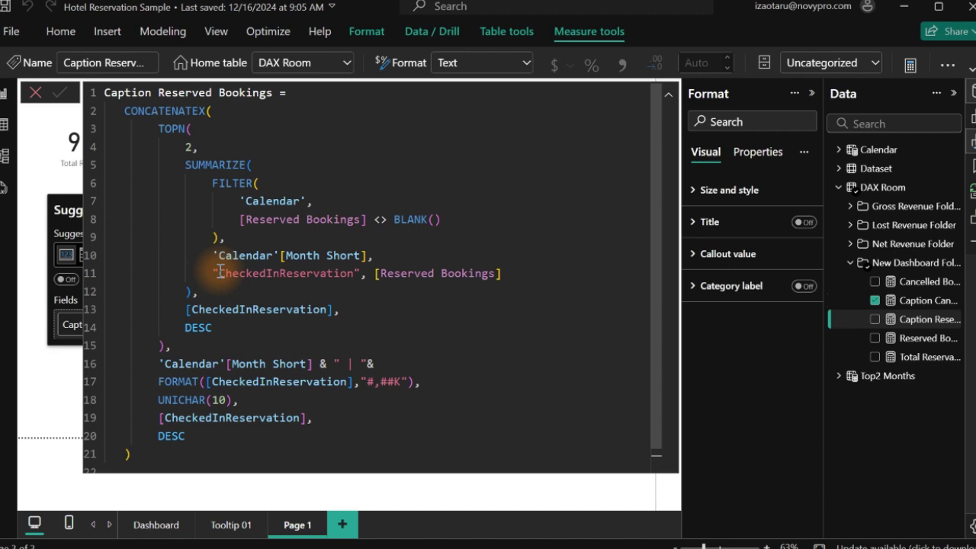
Step: Collapse the formula editor, move the caption card up, and place a duplicate of it directly beneath
left_click(668, 98)
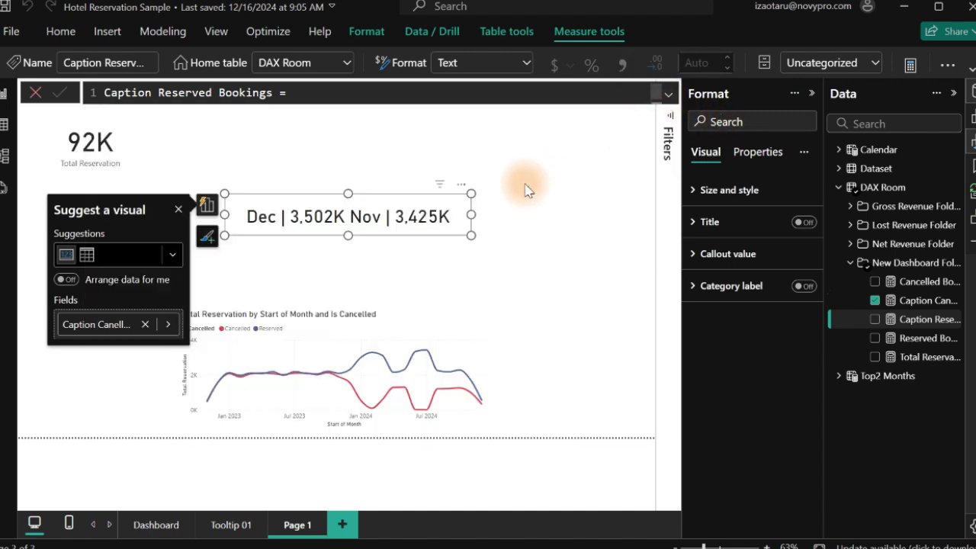
left_click(364, 186)
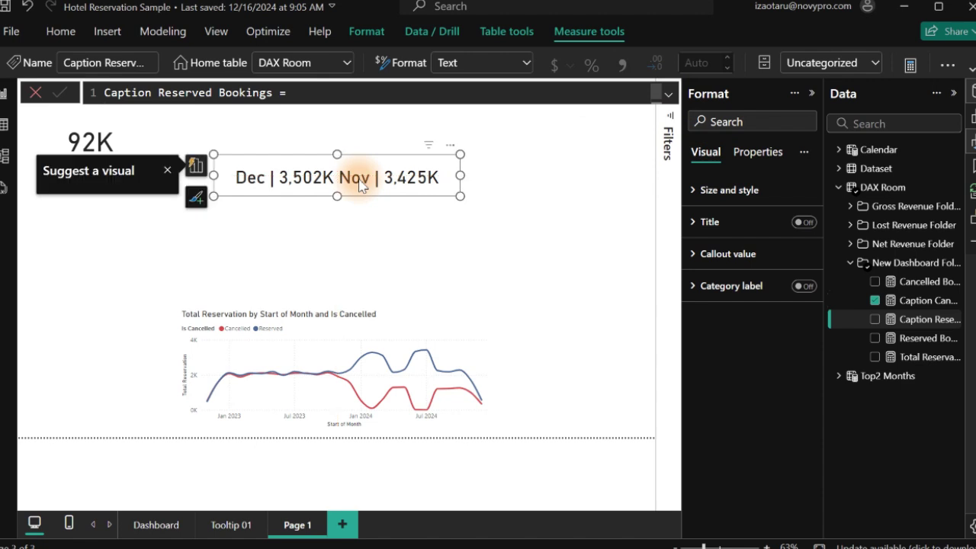
key("ctrl+c")
key("ctrl+v")
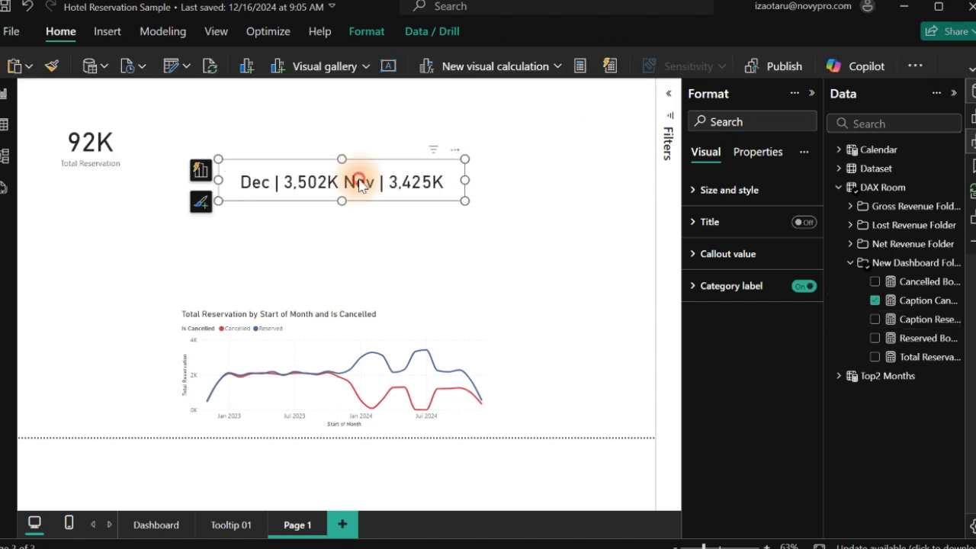
left_click_drag(357, 183, 358, 229)
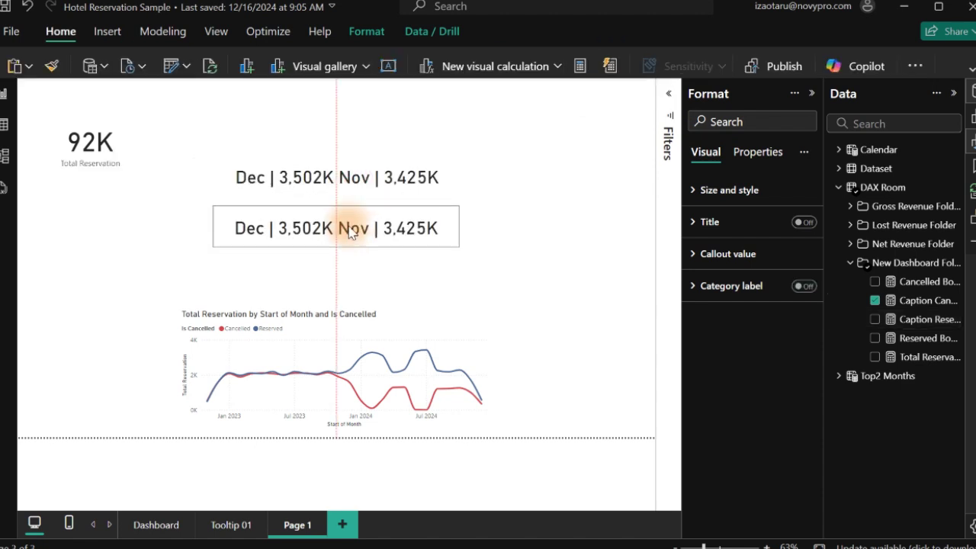
Step: Replace the duplicated card's Caption Canelled Bookings field with the Caption Reserved Bookings measure and deselect the card
left_click(874, 300)
left_click(875, 319)
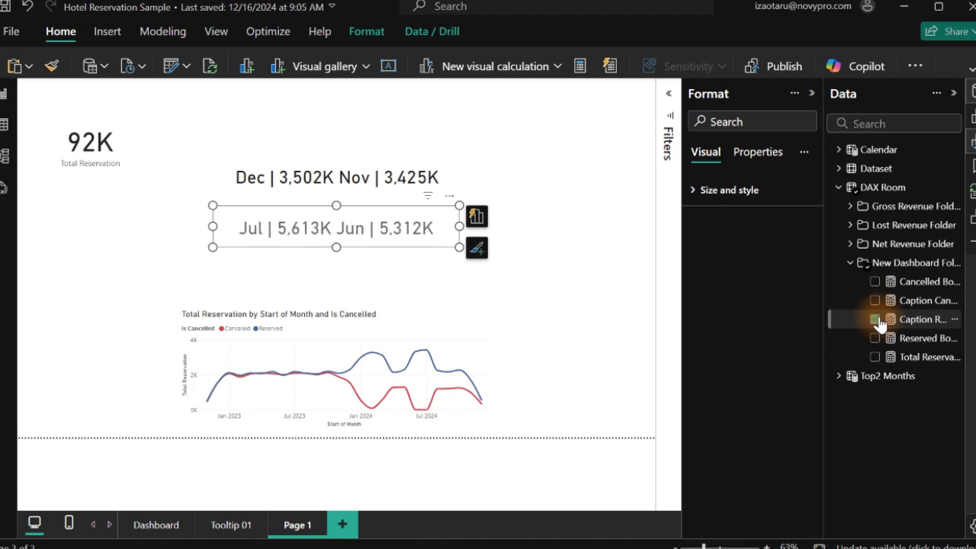
left_click(544, 185)
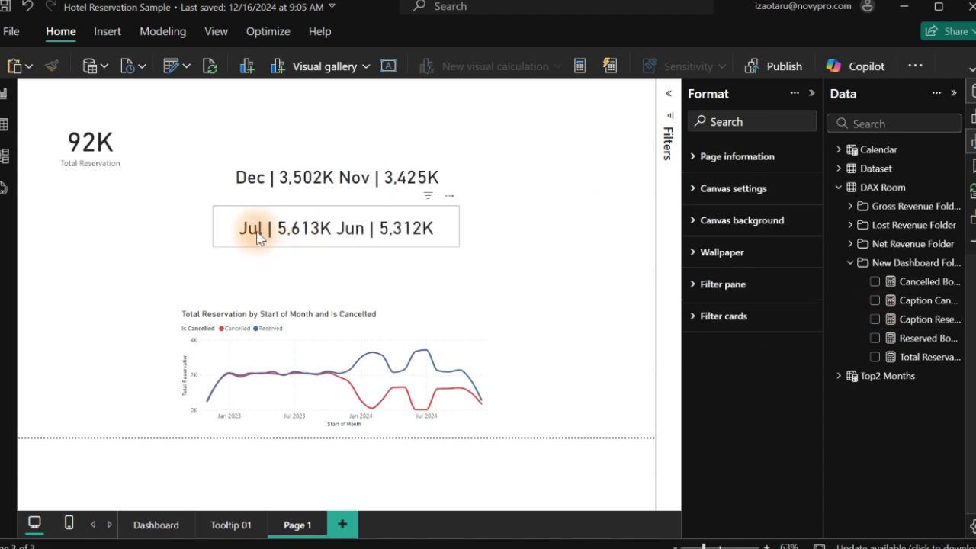